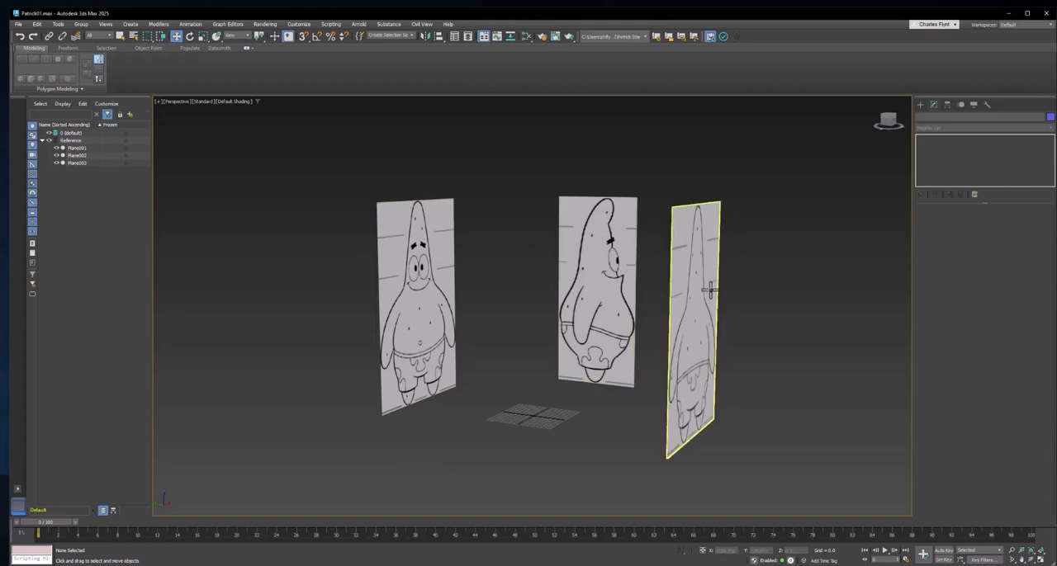
- Enable Backface Cull in the object properties of the back-view reference plane (Plane003)
{"action": "left_click", "coordinate": [694, 283]}
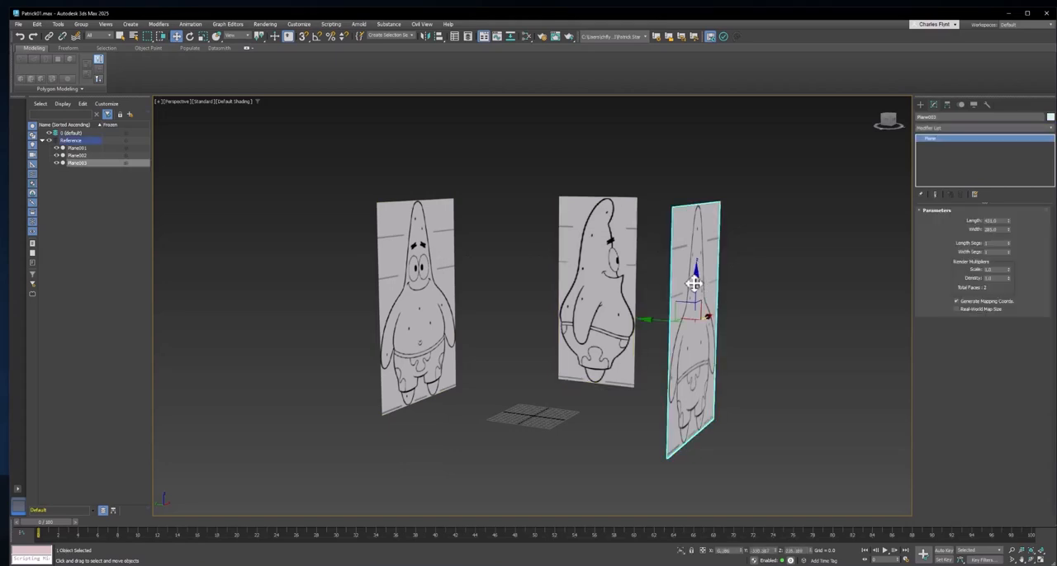
{"action": "right_click", "coordinate": [690, 241]}
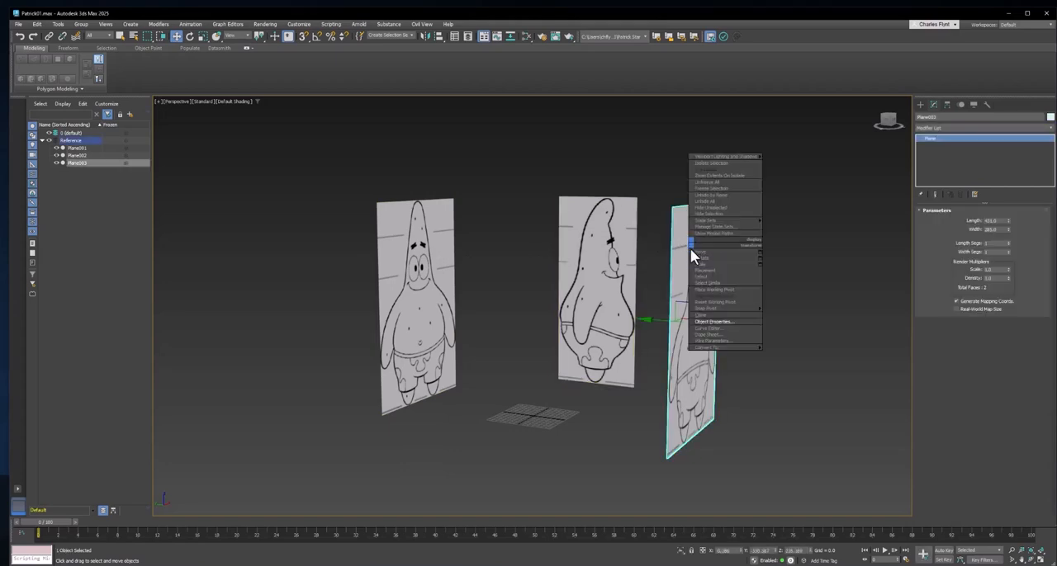
{"action": "left_click", "coordinate": [716, 321]}
{"action": "left_click_drag", "start_coordinate": [562, 141], "coordinate": [658, 159]}
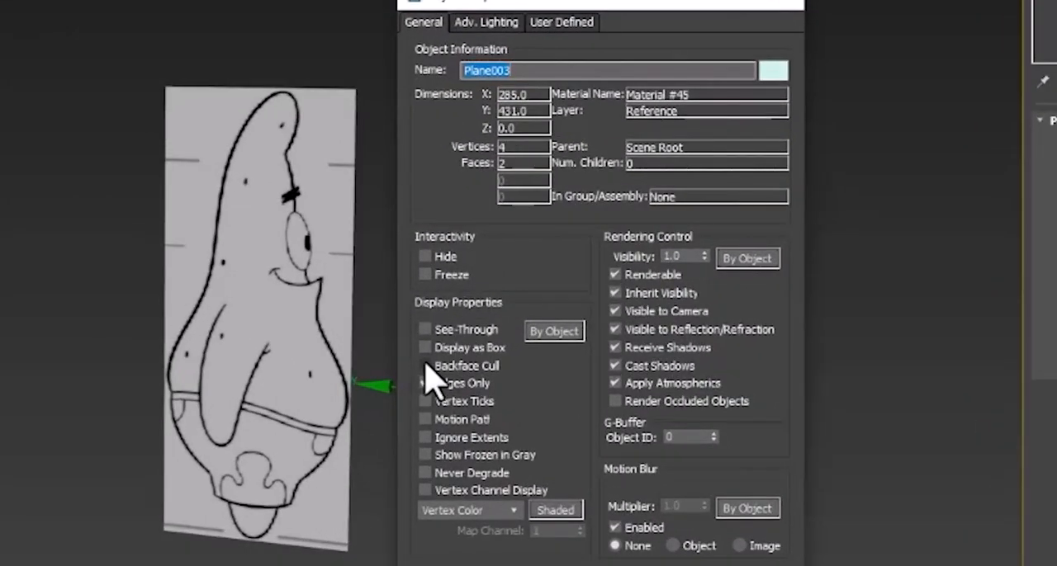
{"action": "left_click", "coordinate": [425, 365]}
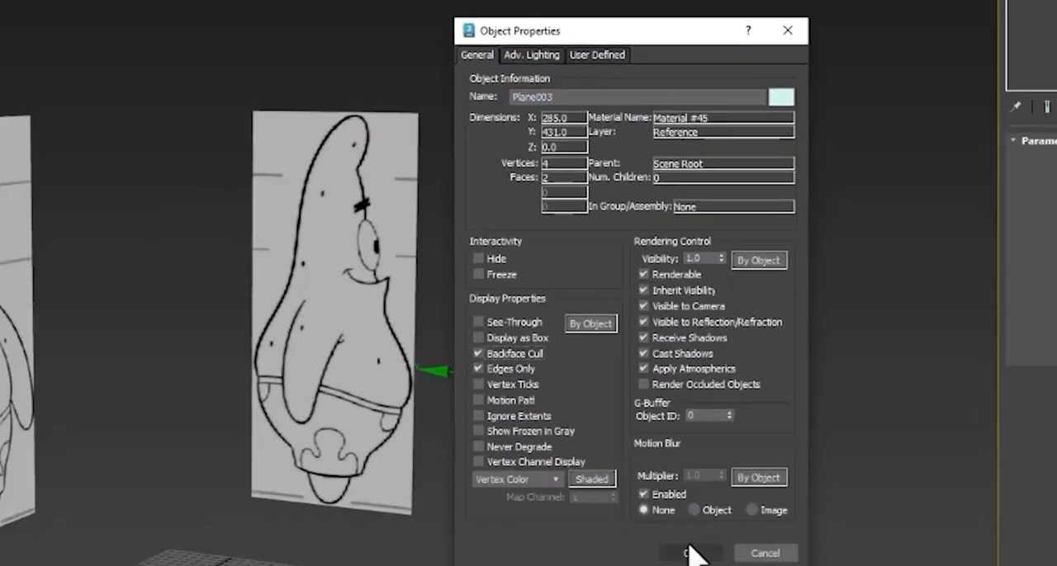
{"action": "left_click", "coordinate": [764, 404]}
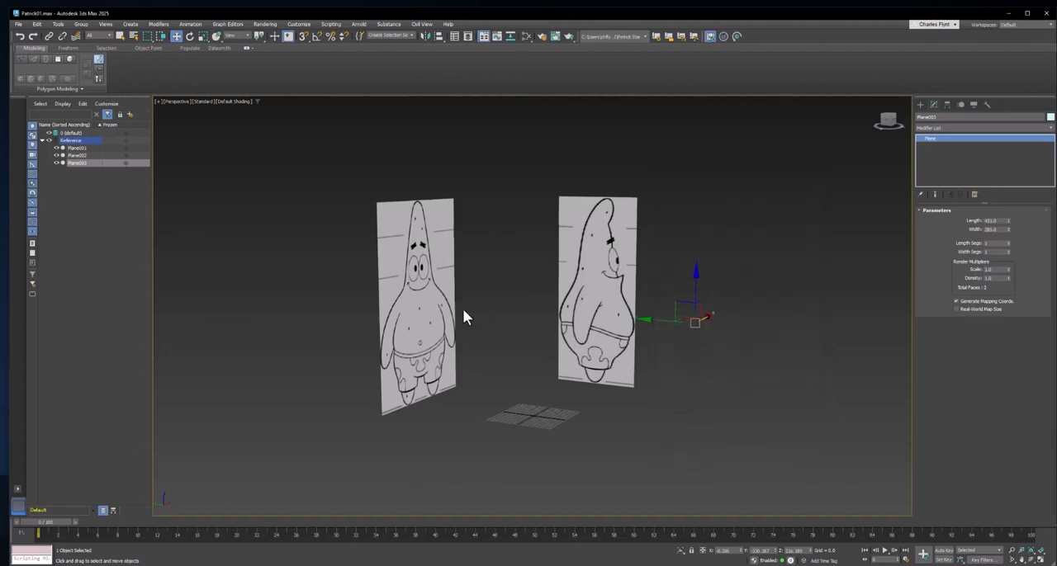
- Enable Backface Cull in the object properties of the front-view reference plane (Plane001)
{"action": "middle_click_drag", "start_coordinate": [613, 343], "coordinate": [574, 326], "text": "alt"}
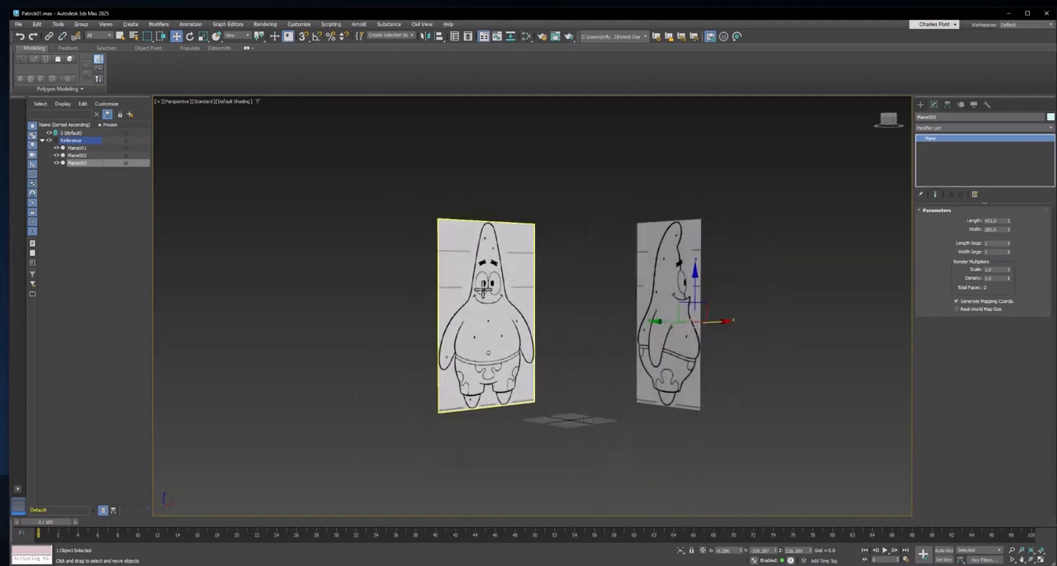
{"action": "left_click", "coordinate": [483, 289]}
{"action": "right_click", "coordinate": [508, 268]}
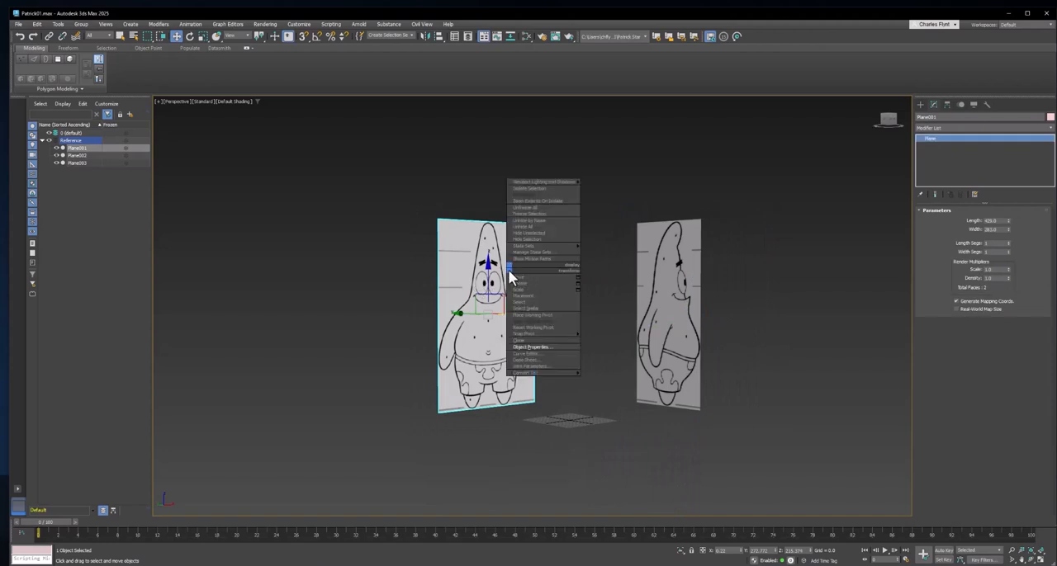
{"action": "left_click", "coordinate": [542, 348]}
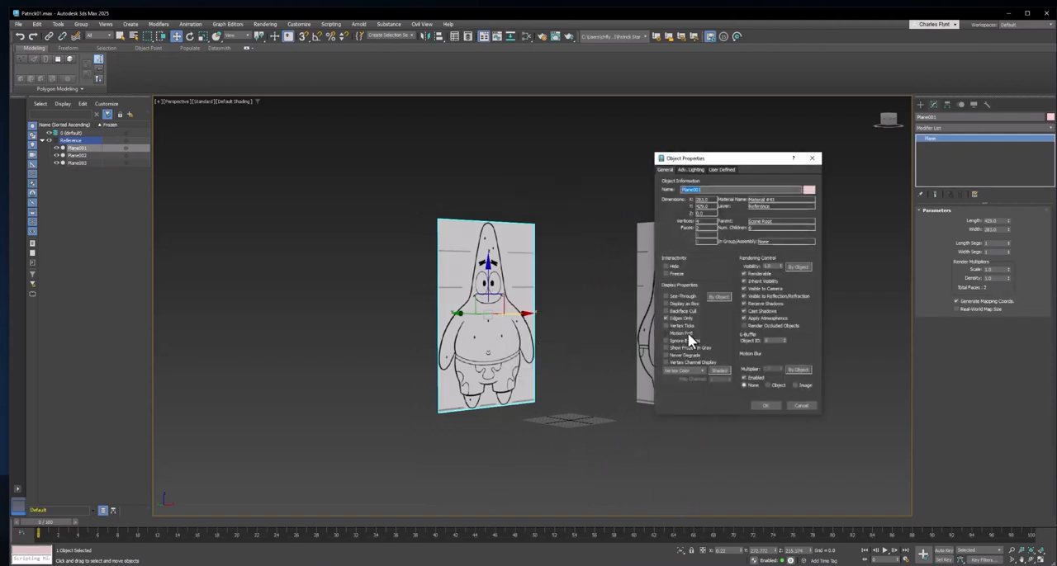
{"action": "left_click", "coordinate": [667, 318]}
{"action": "left_click", "coordinate": [764, 406]}
- Enable Backface Cull in the object properties of the side-view reference plane (Plane002)
{"action": "left_click", "coordinate": [677, 330]}
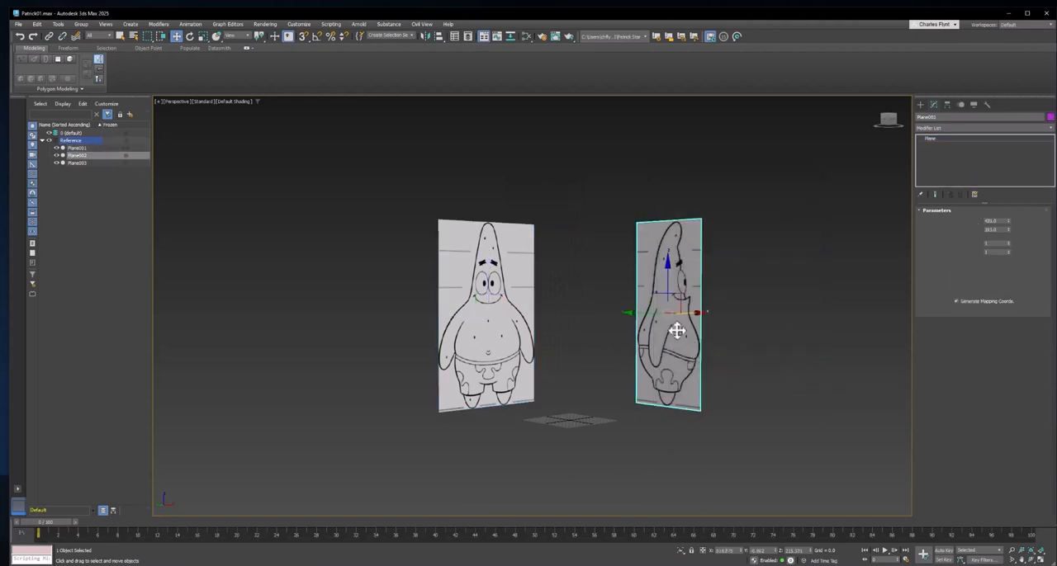
{"action": "right_click", "coordinate": [677, 329]}
{"action": "left_click", "coordinate": [703, 406]}
{"action": "left_click", "coordinate": [666, 318]}
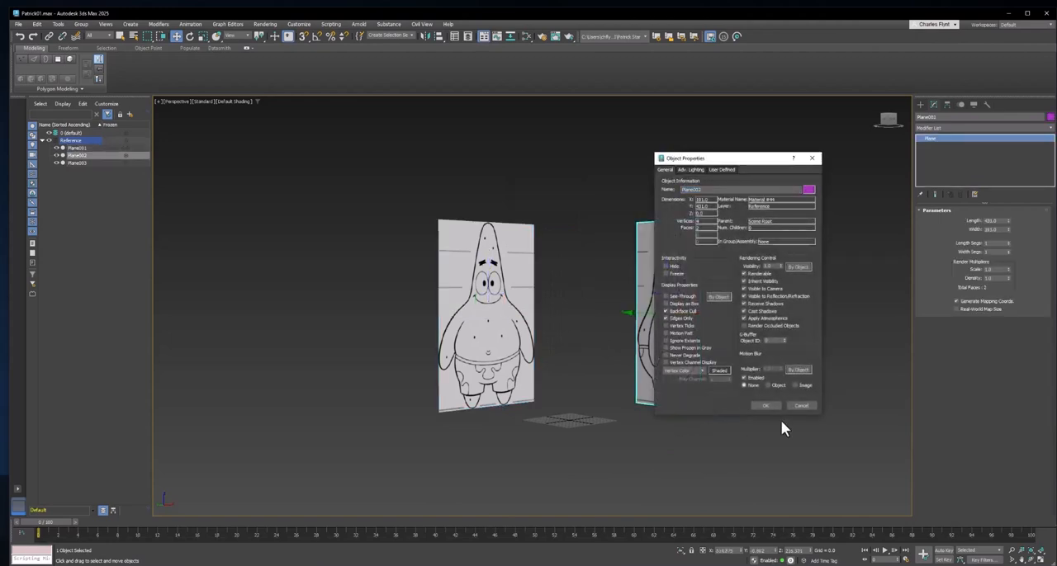
{"action": "left_click", "coordinate": [765, 404]}
- Select all three reference planes and freeze the Reference layer that contains them
{"action": "scroll", "coordinate": [612, 395], "scroll_direction": "down", "scroll_amount": 4}
{"action": "middle_click_drag", "start_coordinate": [611, 394], "coordinate": [615, 425]}
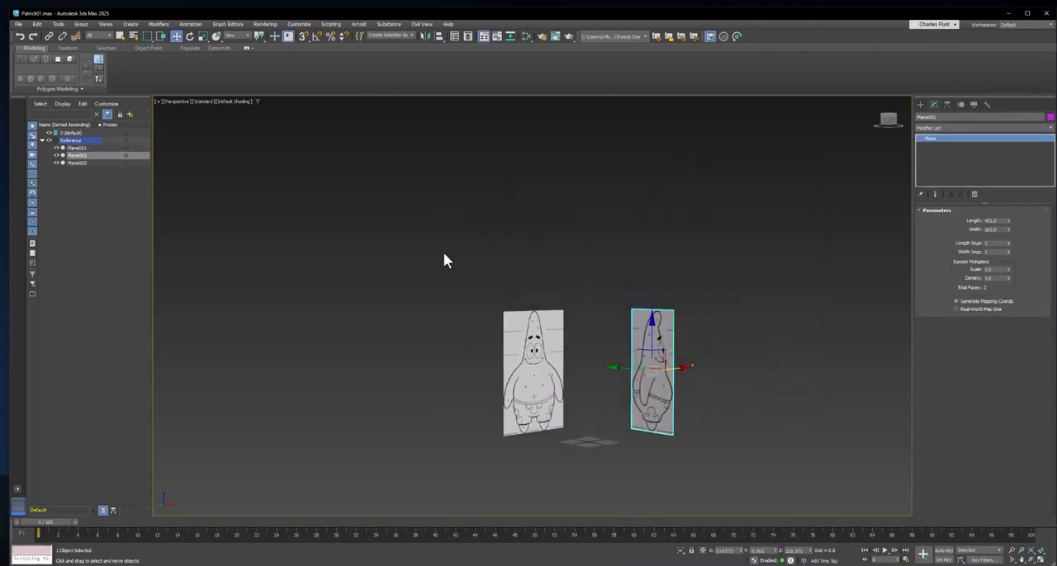
{"action": "middle_click_drag", "start_coordinate": [639, 387], "coordinate": [682, 382], "text": "alt"}
{"action": "left_click_drag", "start_coordinate": [500, 217], "coordinate": [839, 482]}
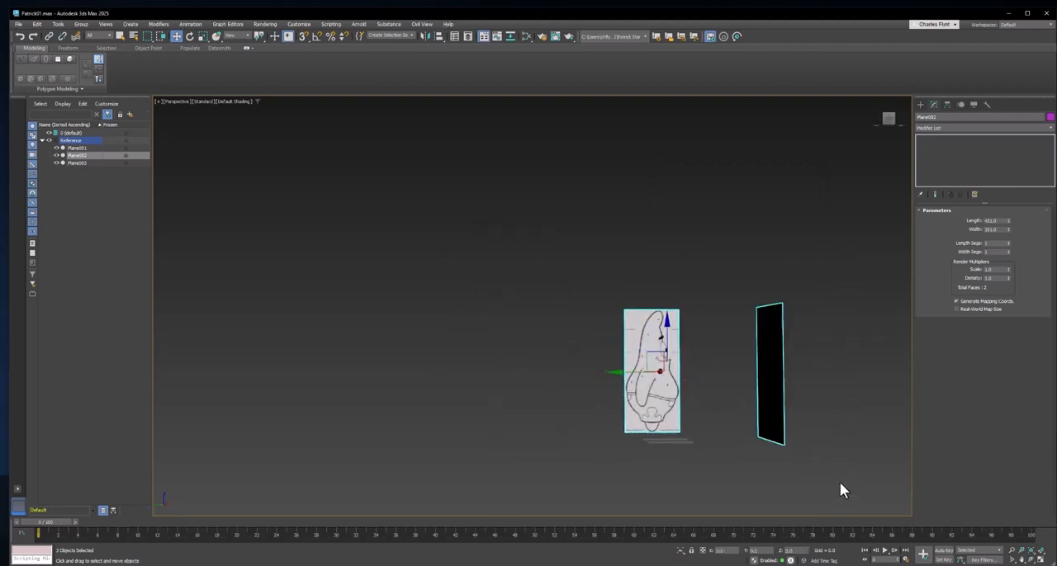
{"action": "middle_click_drag", "start_coordinate": [829, 400], "coordinate": [805, 396], "text": "alt"}
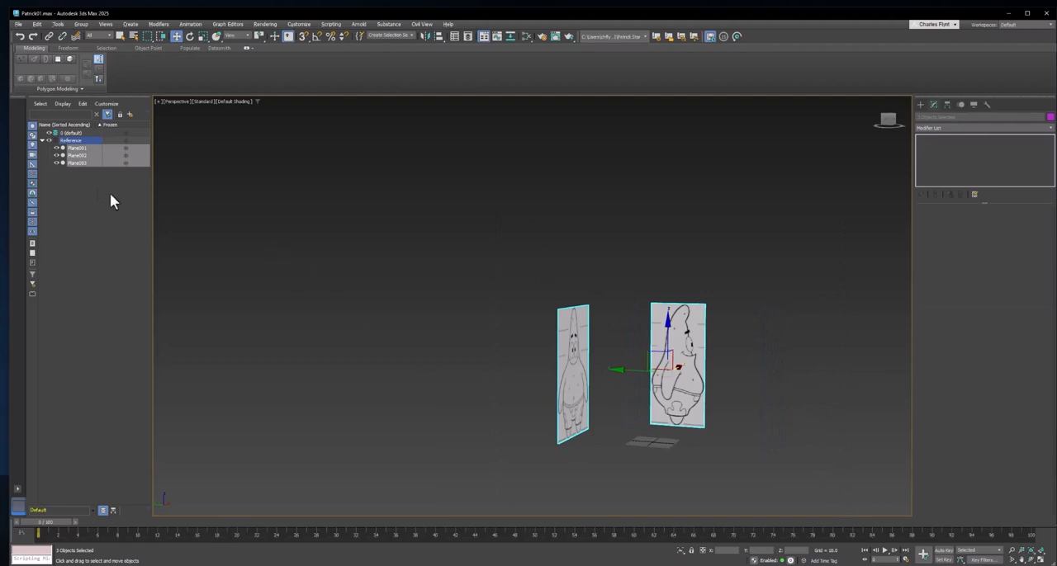
{"action": "left_click", "coordinate": [126, 140]}
{"action": "middle_click_drag", "start_coordinate": [639, 349], "coordinate": [562, 348]}
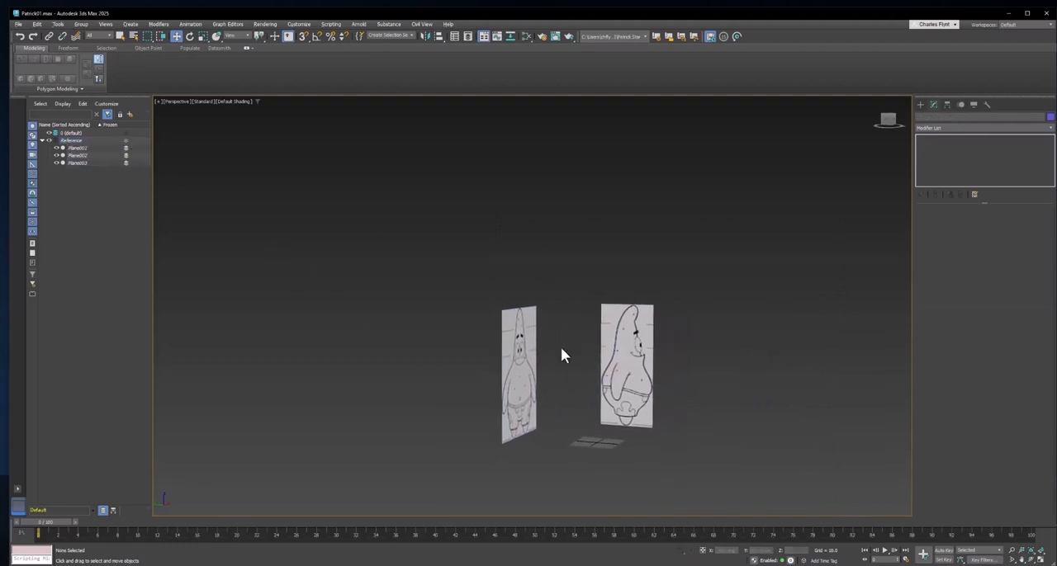
- Turn on Edged Faces shading in the perspective view and frame the reference planes around the origin grid
{"action": "left_click", "coordinate": [232, 101]}
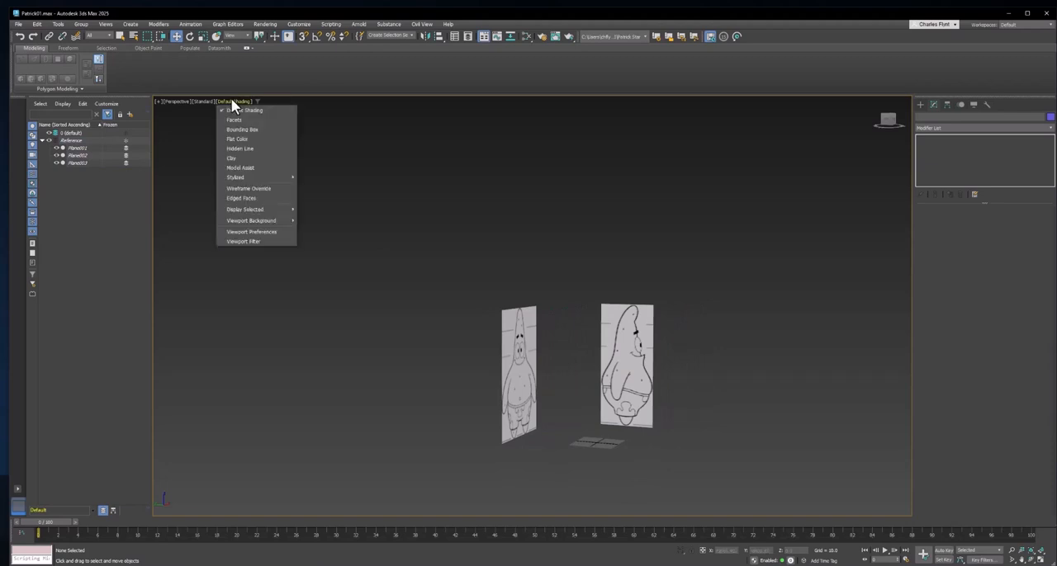
{"action": "left_click", "coordinate": [246, 198]}
{"action": "middle_click_drag", "start_coordinate": [597, 382], "coordinate": [595, 392]}
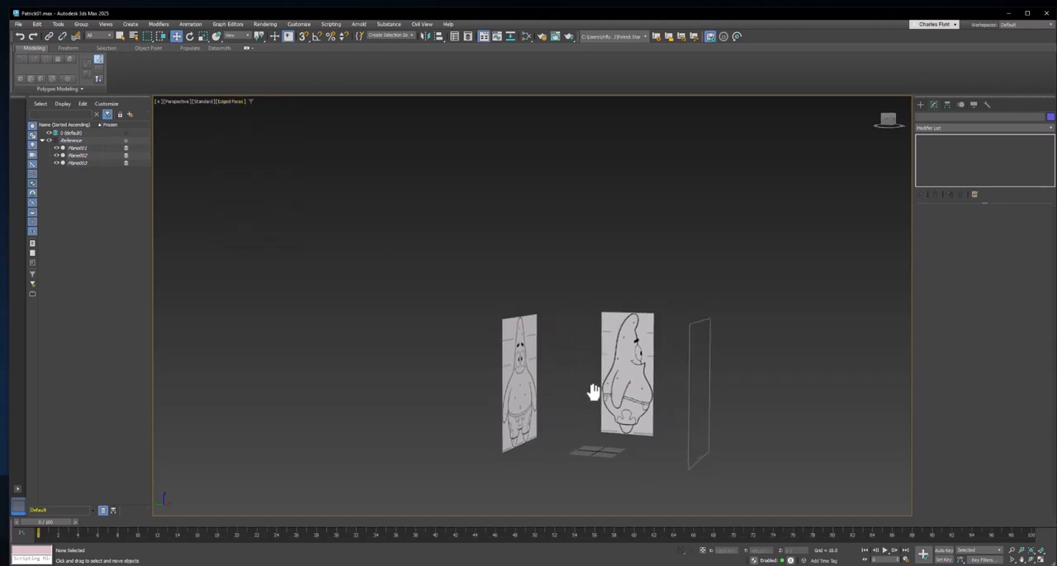
{"action": "middle_click_drag", "start_coordinate": [673, 412], "coordinate": [588, 437], "text": "alt"}
{"action": "scroll", "coordinate": [585, 450], "scroll_direction": "up", "scroll_amount": 4}
{"action": "middle_click_drag", "start_coordinate": [585, 450], "coordinate": [582, 460]}
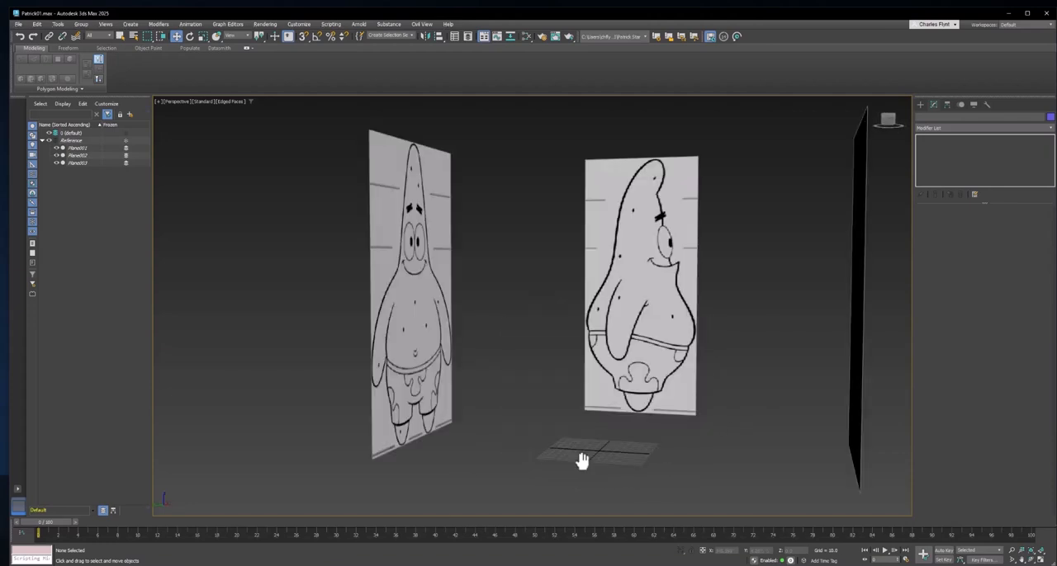
- Set the front view to Default Shading with its grid hidden, and return to the perspective view
{"action": "key", "text": "f"}
{"action": "middle_click_drag", "start_coordinate": [606, 333], "coordinate": [451, 273]}
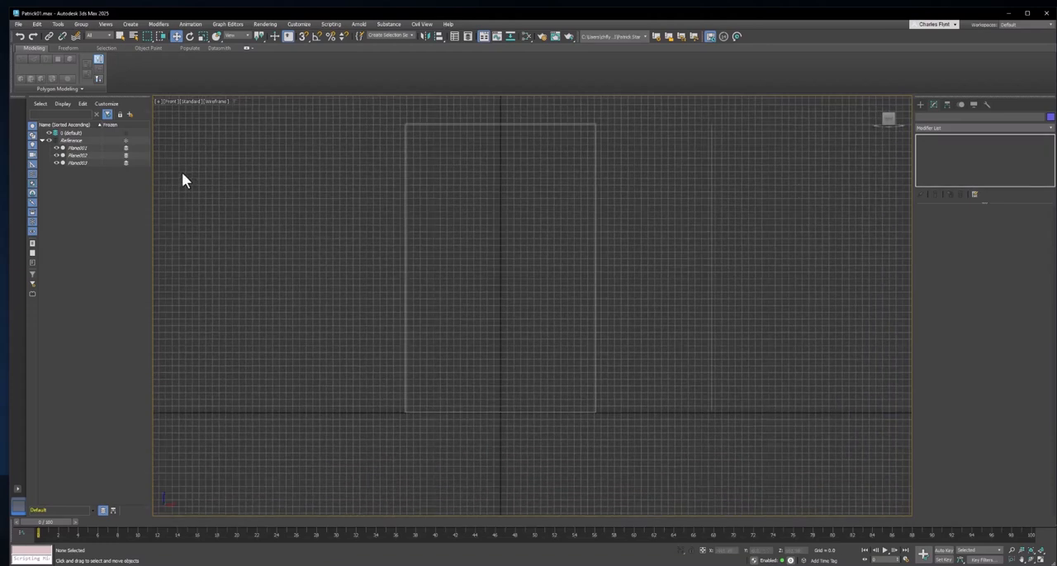
{"action": "left_click", "coordinate": [216, 100]}
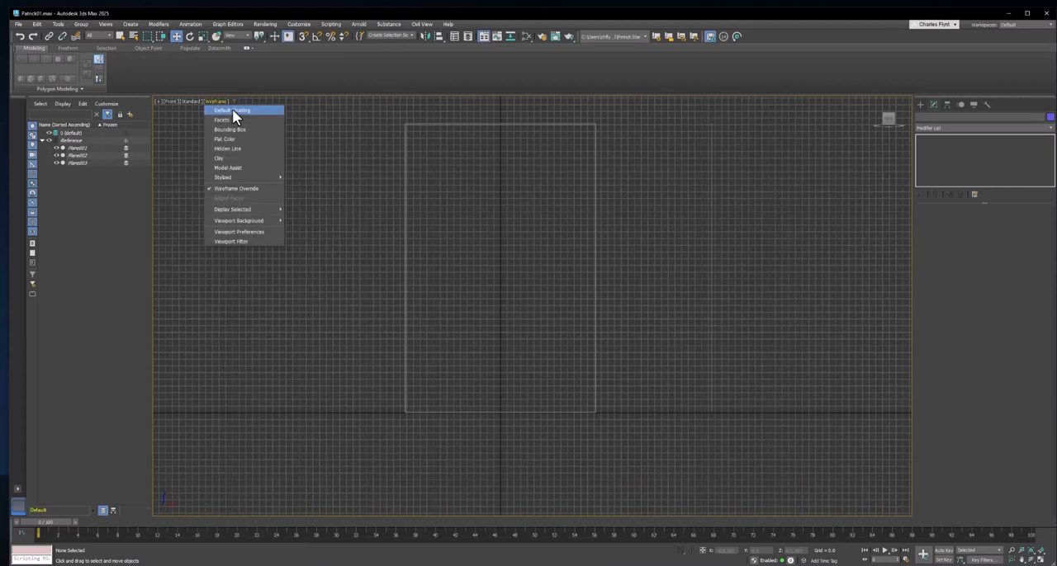
{"action": "left_click", "coordinate": [232, 109]}
{"action": "middle_click_drag", "start_coordinate": [524, 300], "coordinate": [593, 324]}
{"action": "key", "text": "g"}
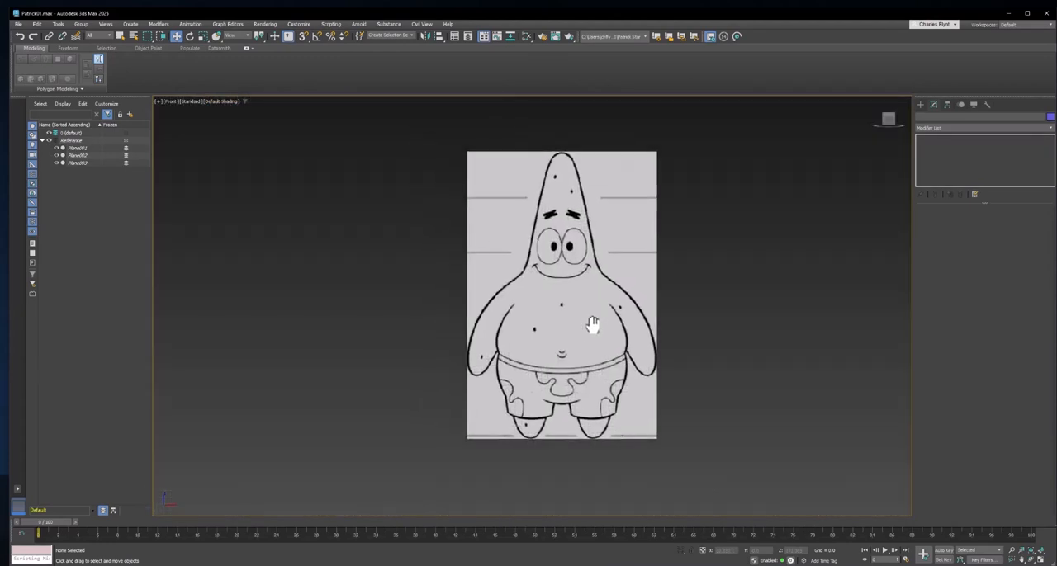
{"action": "key", "text": "p"}
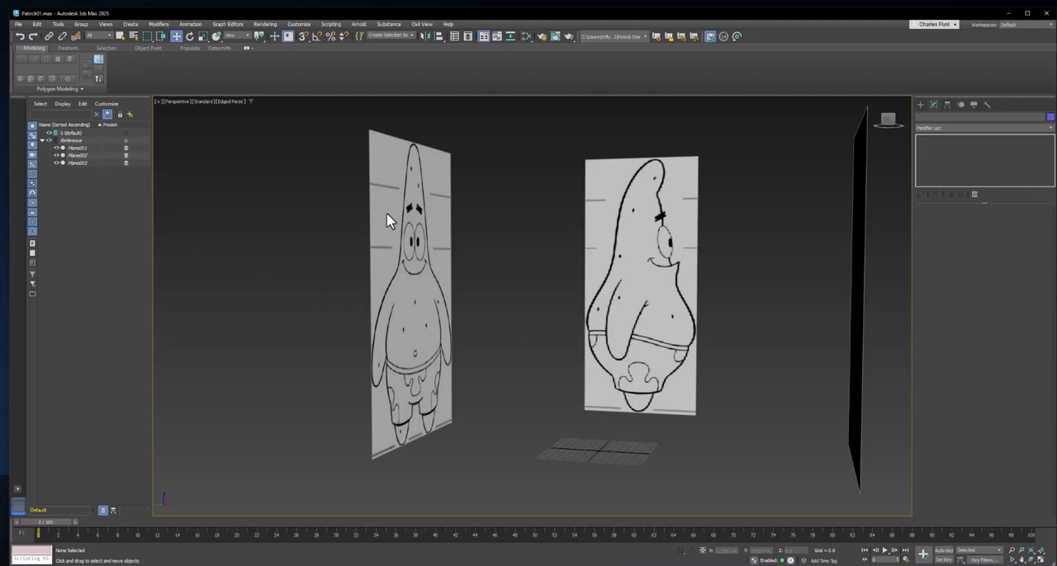
- Unfreeze the Reference layer and realign the front-view plane to X 0, Y 0 before sliding it back along Y behind the grid
{"action": "middle_click_drag", "start_coordinate": [663, 273], "coordinate": [654, 276]}
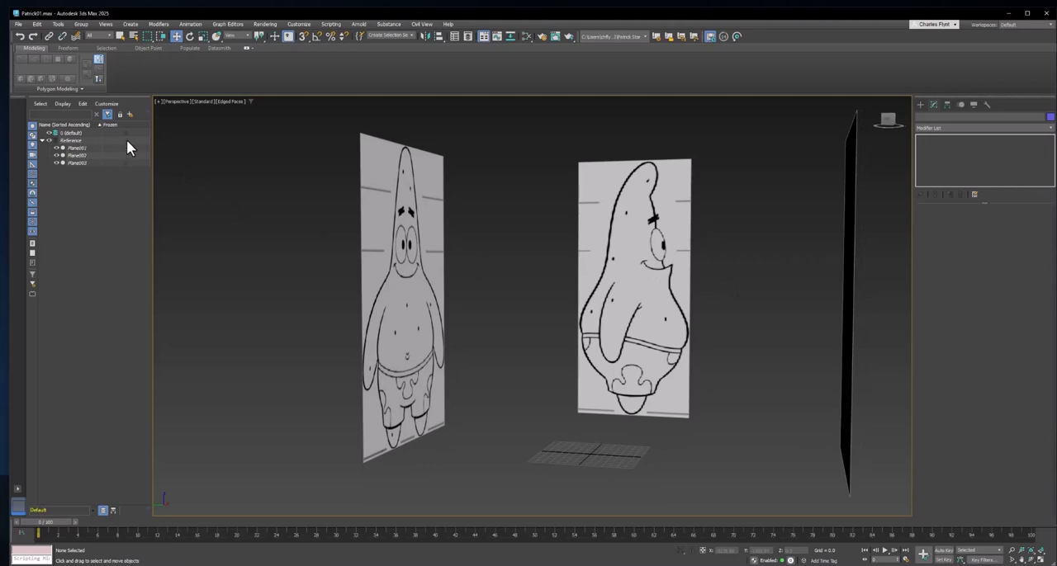
{"action": "left_click", "coordinate": [403, 268]}
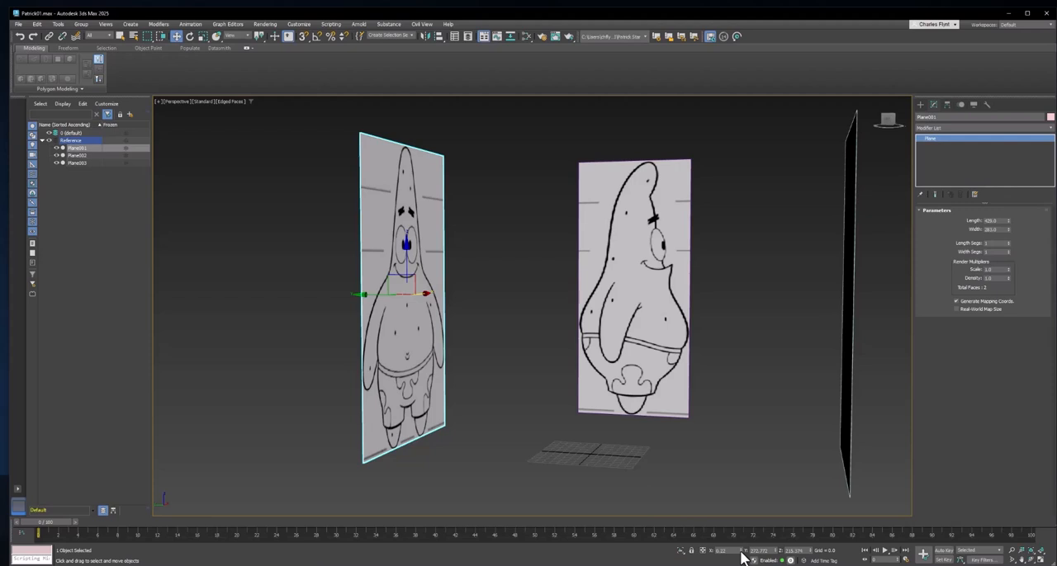
{"action": "right_click", "coordinate": [777, 552]}
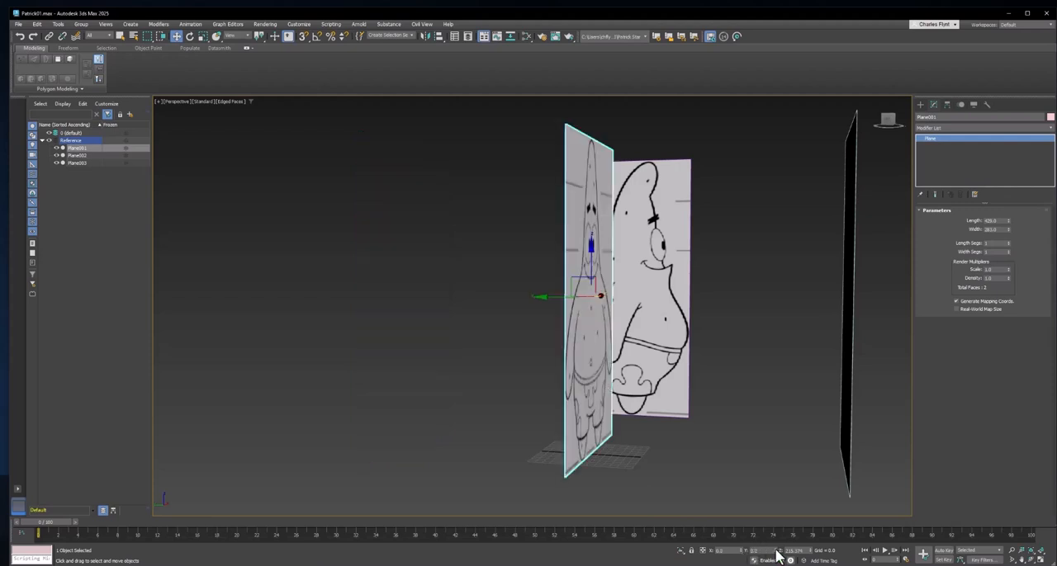
{"action": "left_click_drag", "start_coordinate": [561, 295], "coordinate": [376, 248]}
- Reset the side-view plane's X and Y position to 0, and move it away from the origin along X
{"action": "left_click", "coordinate": [643, 320]}
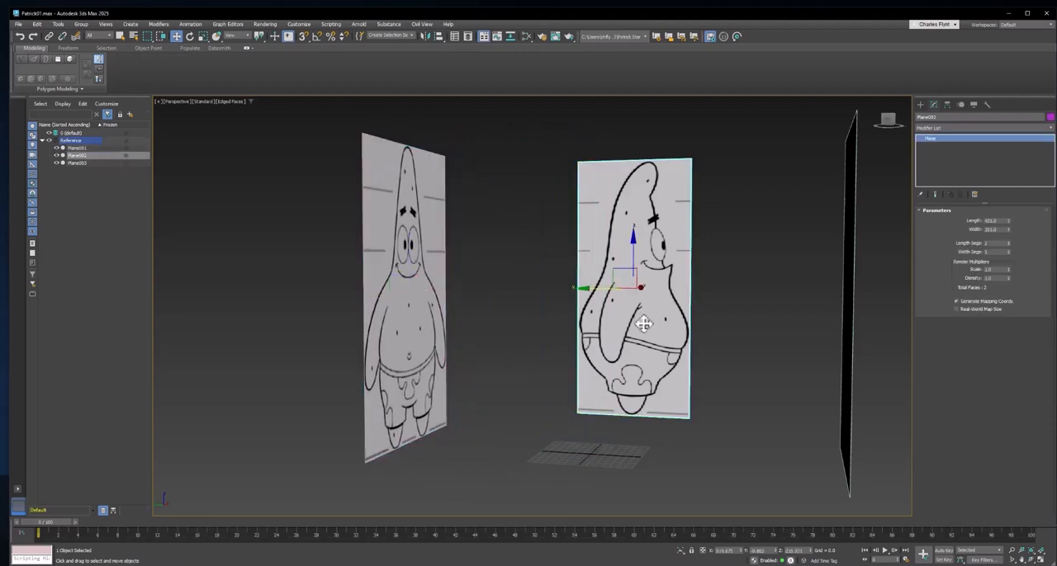
{"action": "right_click", "coordinate": [739, 551]}
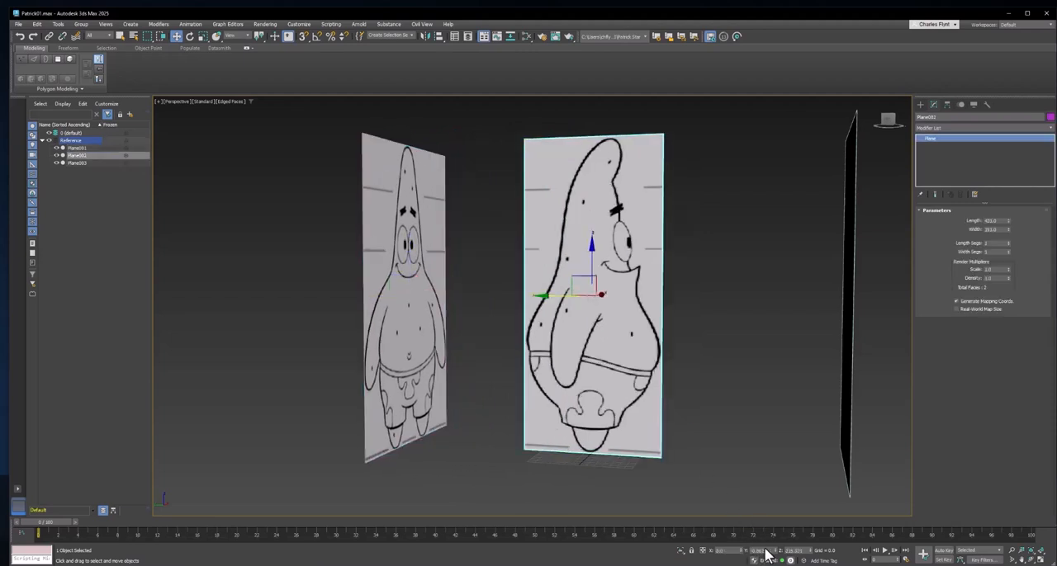
{"action": "right_click", "coordinate": [776, 550]}
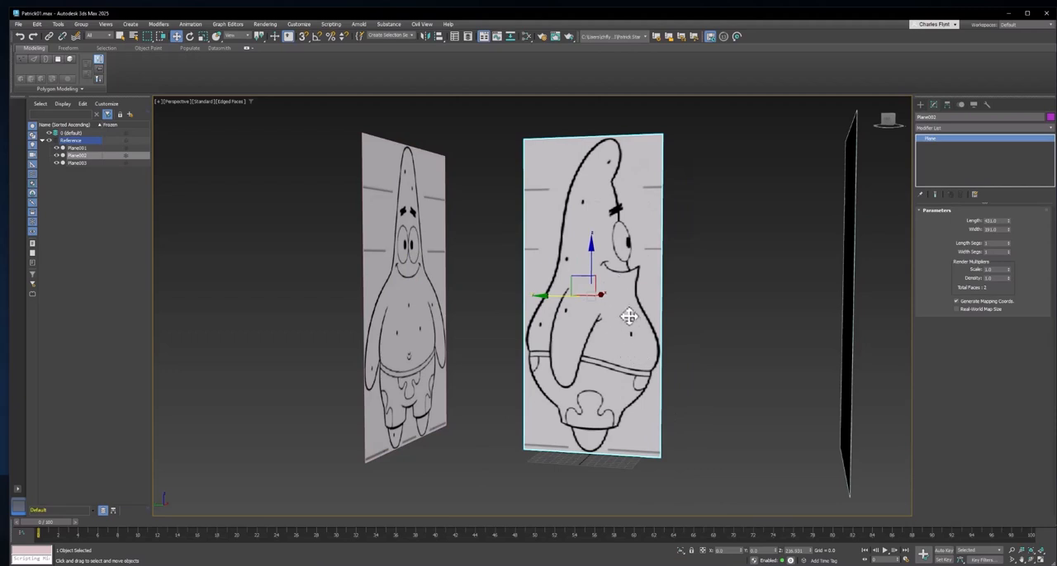
{"action": "middle_click_drag", "start_coordinate": [636, 329], "coordinate": [625, 292], "text": "alt"}
{"action": "left_click_drag", "start_coordinate": [625, 292], "coordinate": [751, 275]}
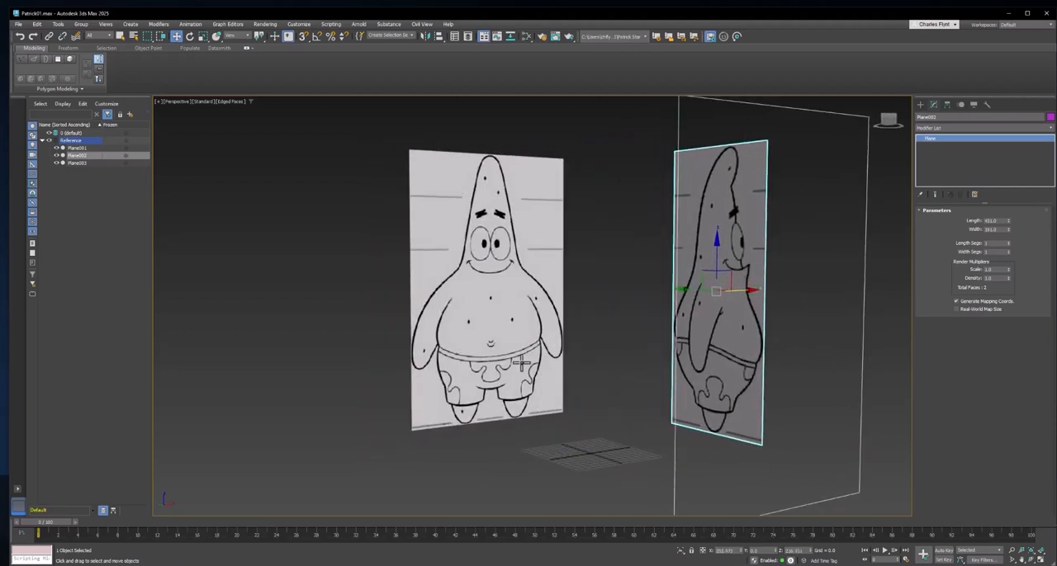
- Reset the back-view plane's X and Y position to 0, and move it away from the origin along Y
{"action": "middle_click_drag", "start_coordinate": [521, 364], "coordinate": [590, 321], "text": "alt"}
{"action": "left_click", "coordinate": [735, 318]}
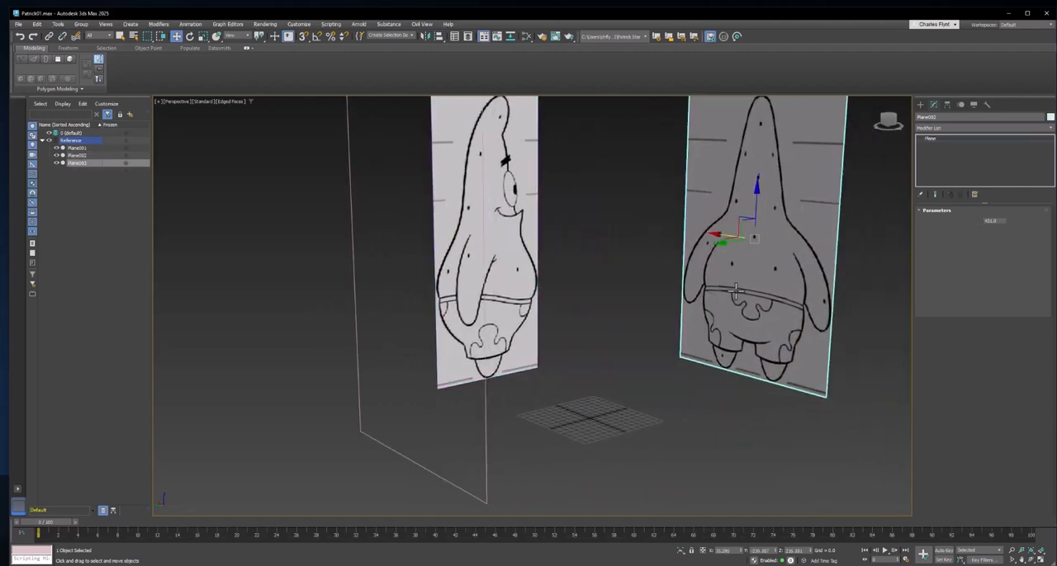
{"action": "right_click", "coordinate": [741, 552]}
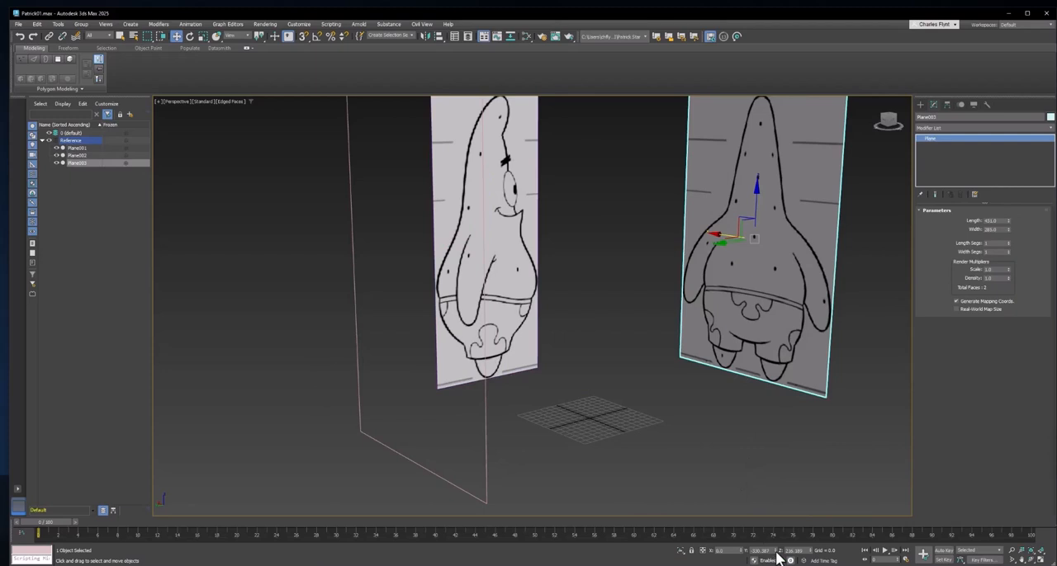
{"action": "right_click", "coordinate": [777, 552]}
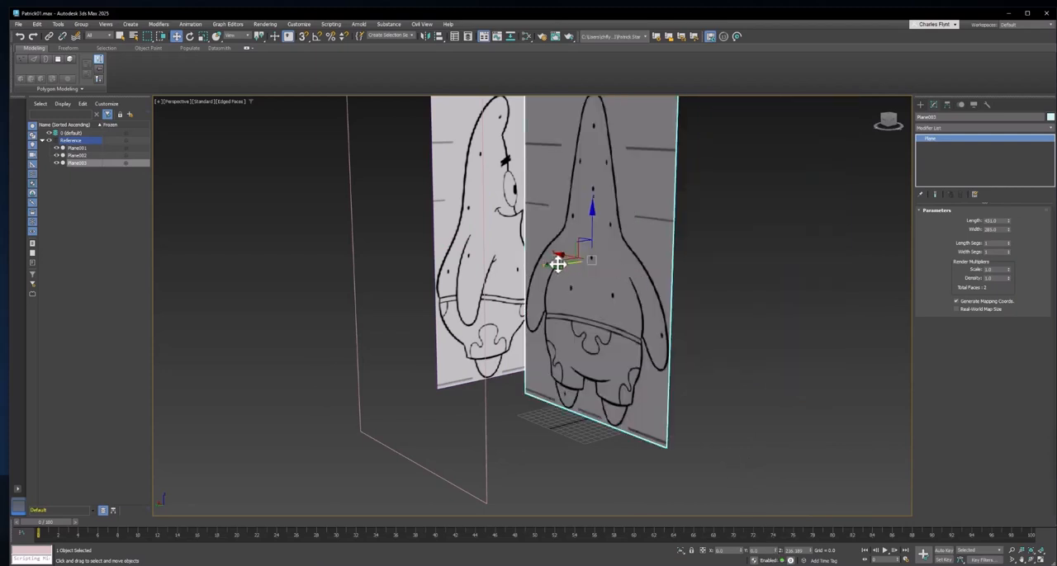
{"action": "left_click_drag", "start_coordinate": [557, 263], "coordinate": [703, 221]}
- Deselect the back-view plane and freeze the Reference layer
{"action": "middle_click_drag", "start_coordinate": [692, 273], "coordinate": [636, 343], "text": "alt"}
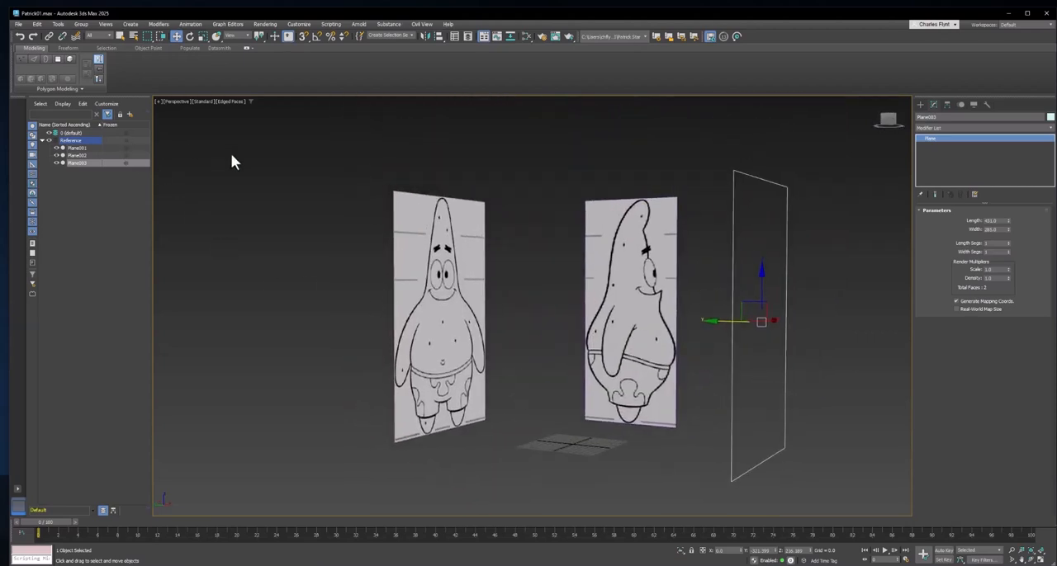
{"action": "left_click", "coordinate": [273, 171]}
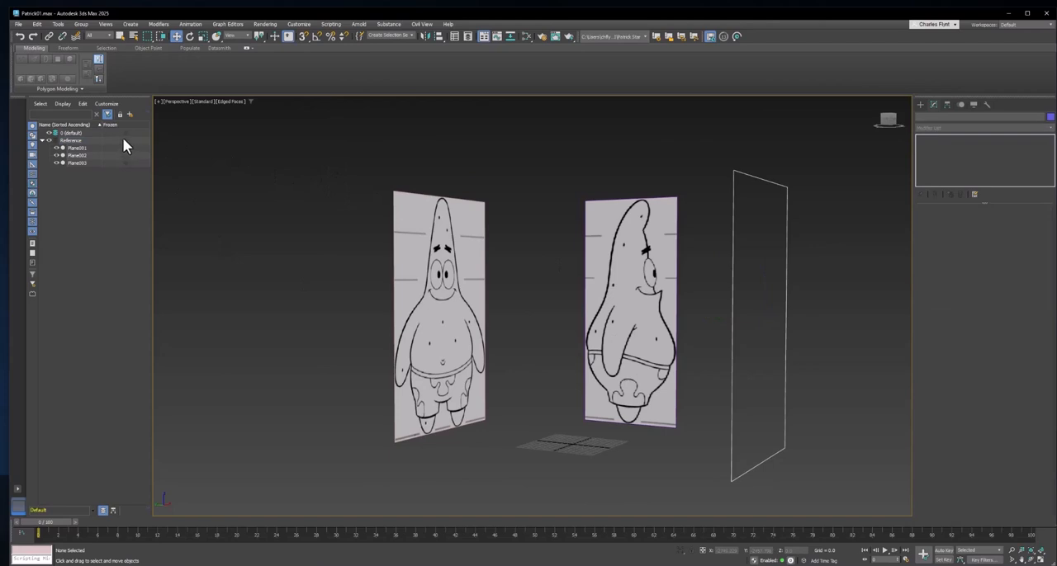
{"action": "left_click", "coordinate": [125, 140]}
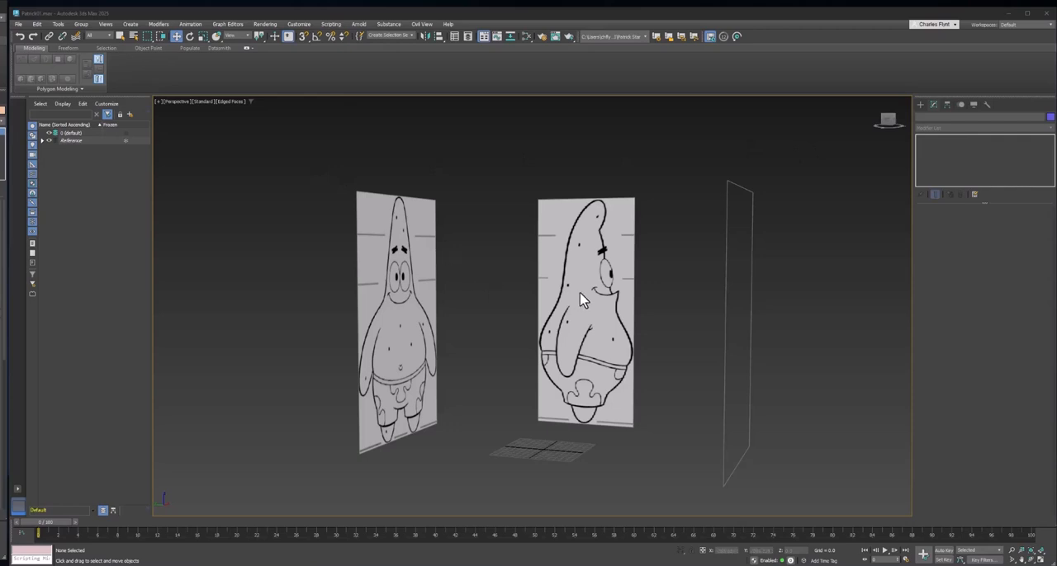
- Show the front view with Default Shading and Edged Faces, and hide its grid
{"action": "key", "text": "f"}
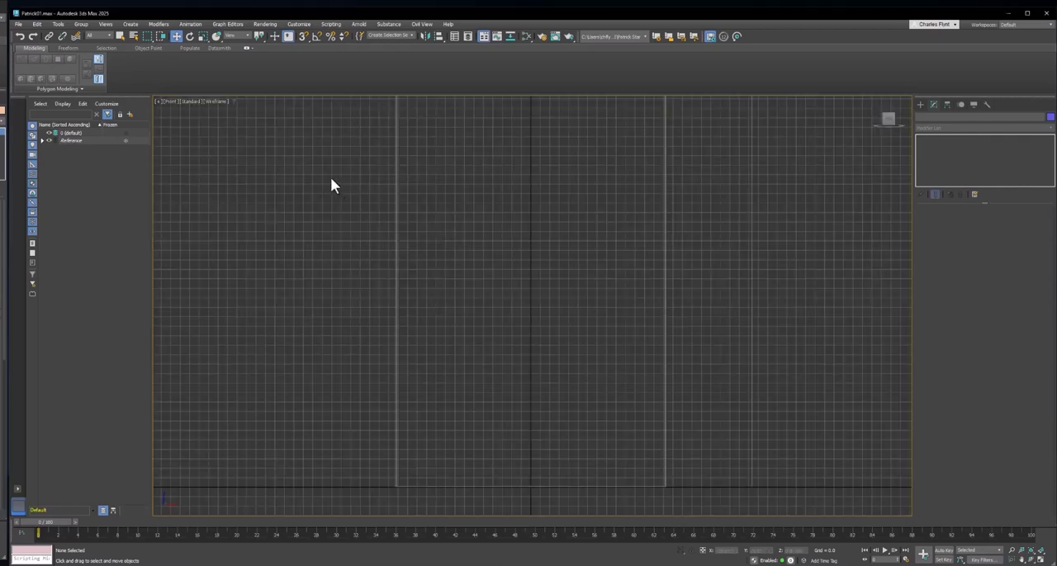
{"action": "left_click", "coordinate": [216, 102]}
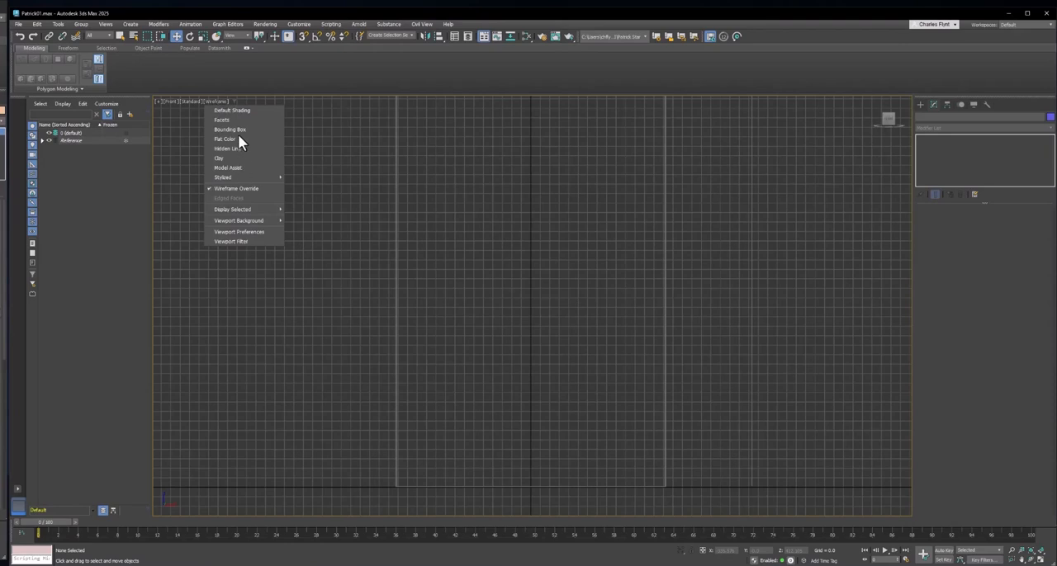
{"action": "left_click", "coordinate": [240, 110]}
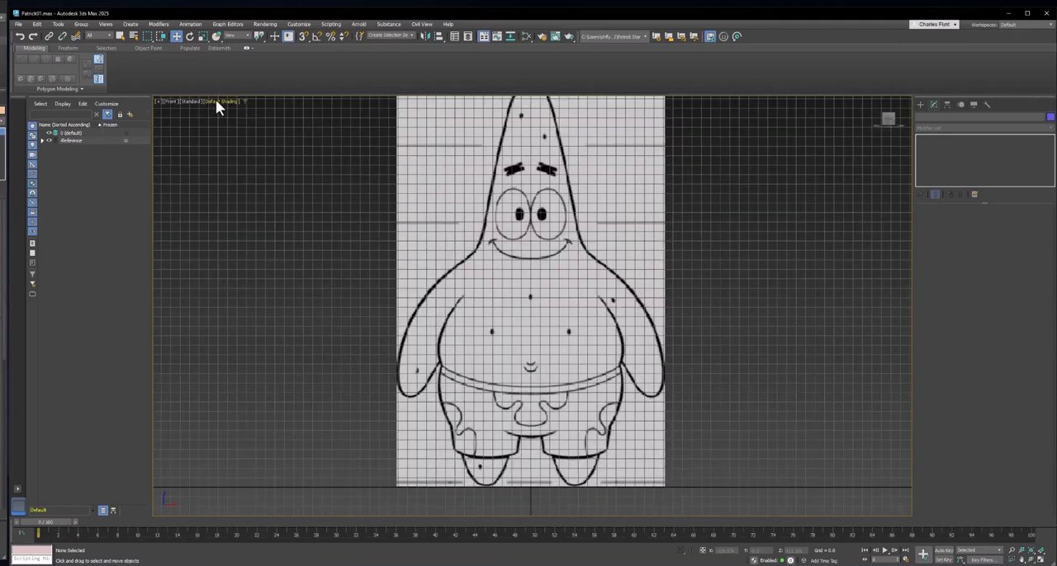
{"action": "left_click", "coordinate": [216, 101]}
{"action": "left_click", "coordinate": [248, 200]}
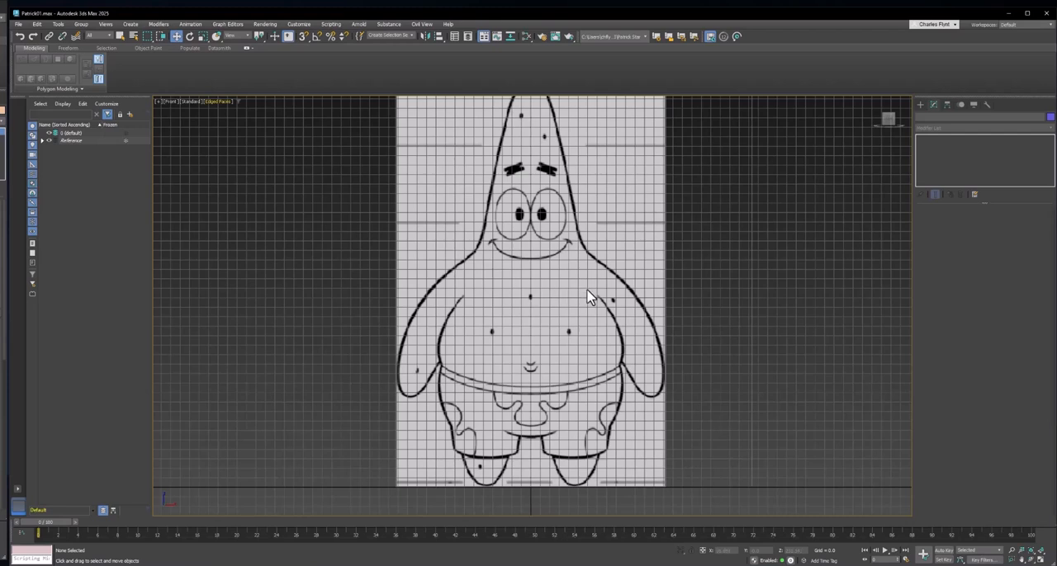
{"action": "key", "text": "g"}
{"action": "middle_click_drag", "start_coordinate": [587, 298], "coordinate": [599, 308]}
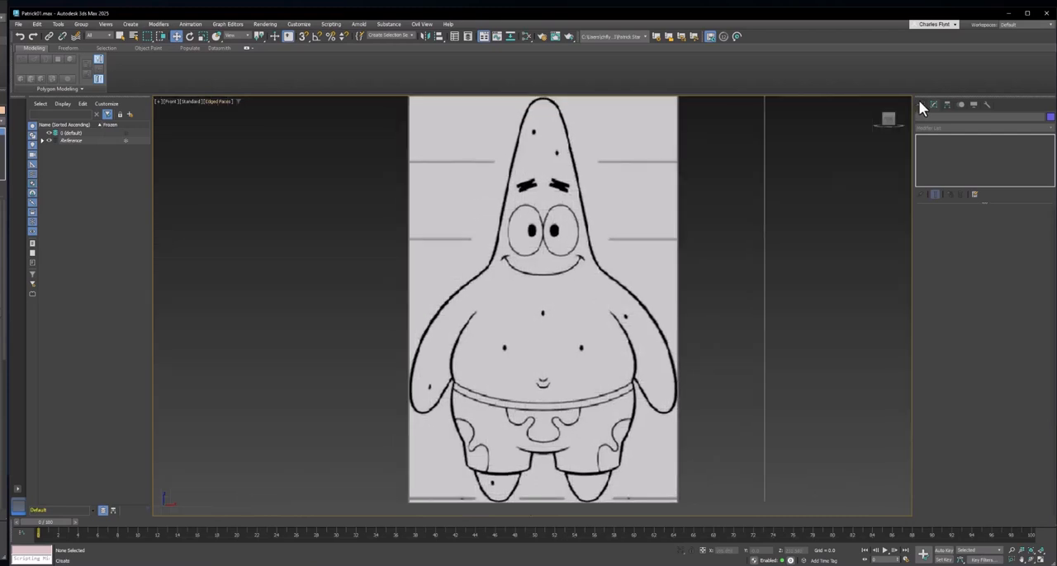
- Create a box about 114 long and 121 wide over Patrick's lower torso in the front view
{"action": "left_click", "coordinate": [921, 104]}
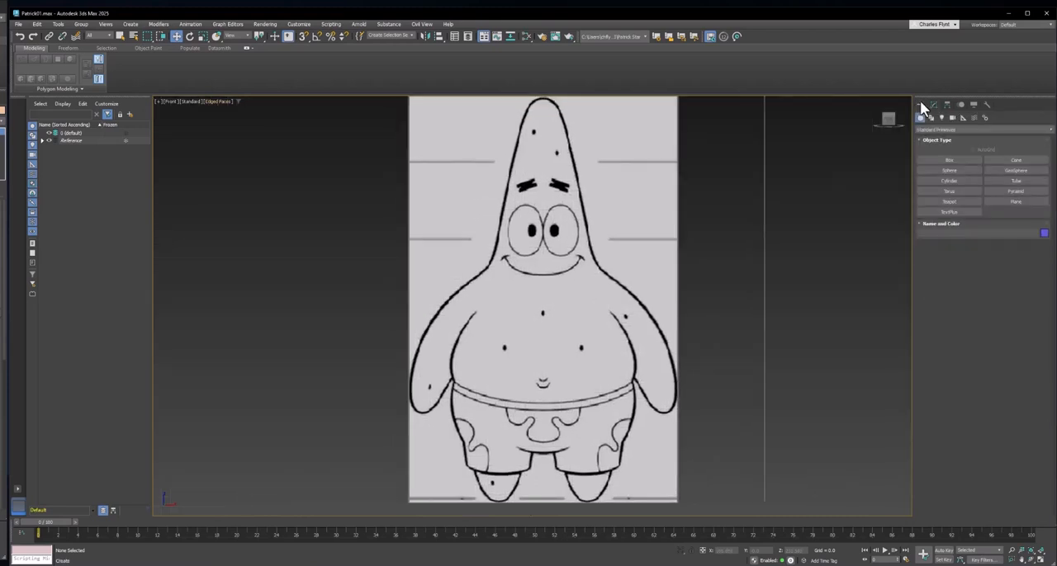
{"action": "left_click", "coordinate": [955, 160]}
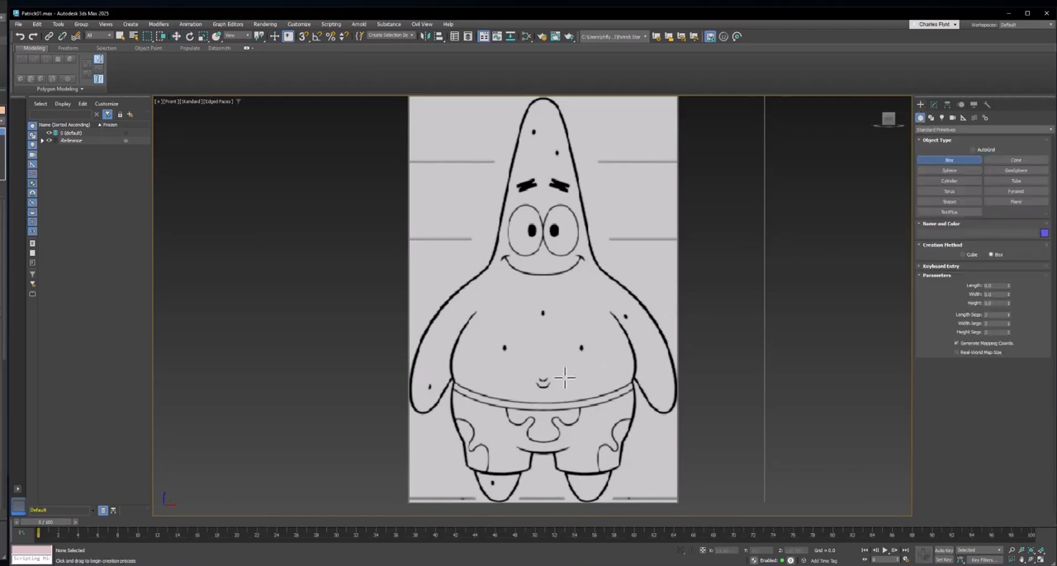
{"action": "left_click_drag", "start_coordinate": [484, 331], "coordinate": [599, 440]}
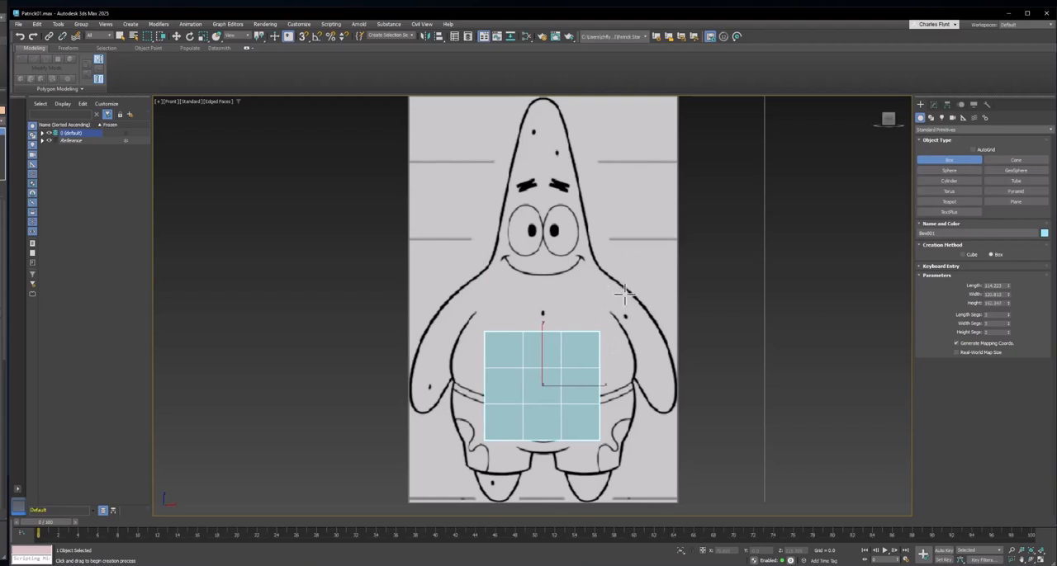
- Set the box's length, width and height to 150 each
{"action": "left_click", "coordinate": [934, 106]}
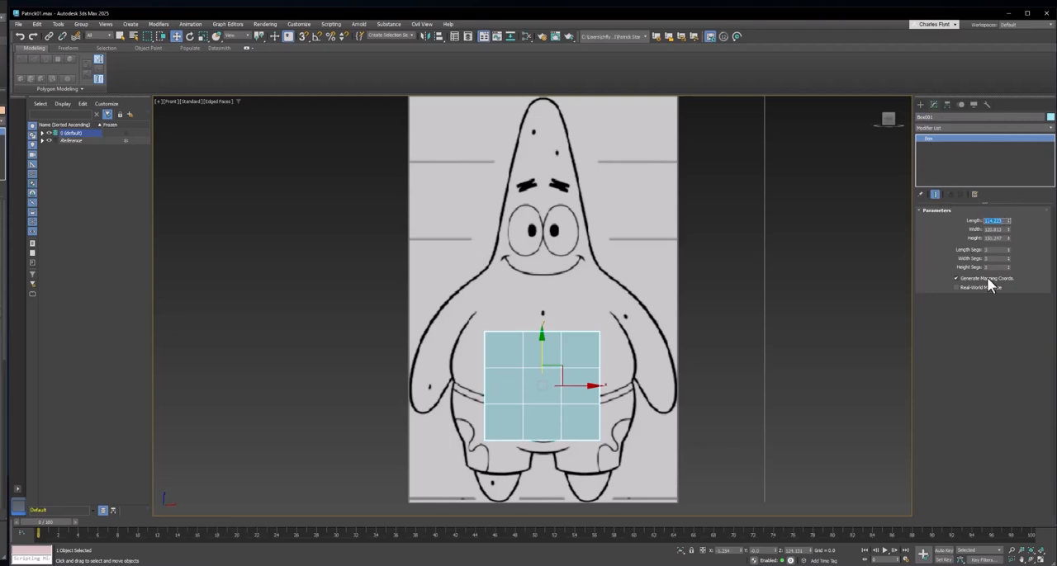
{"action": "type", "text": "150"}
{"action": "key", "text": "Tab"}
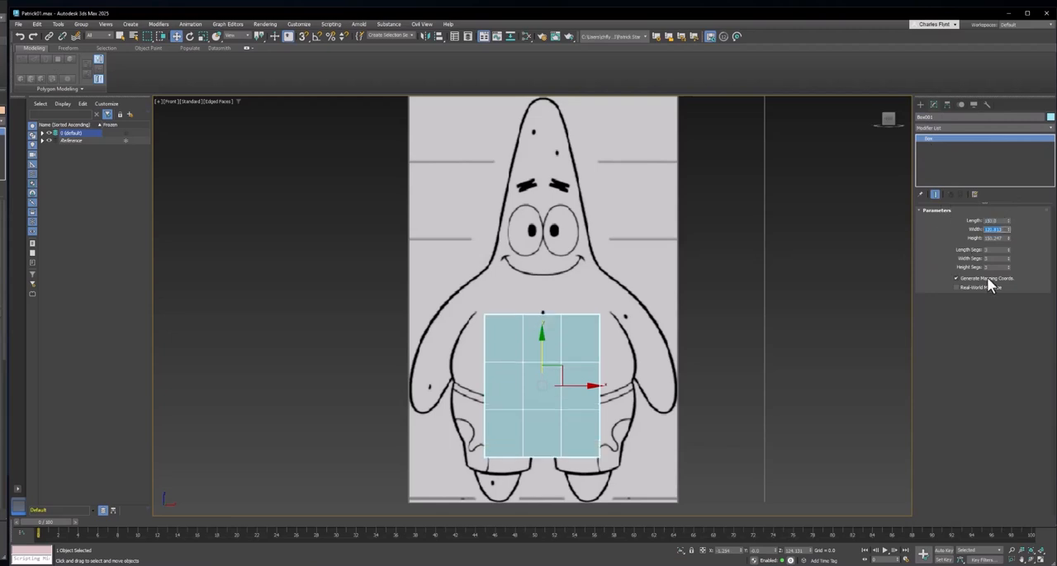
{"action": "type", "text": "50"}
{"action": "key", "text": "Tab"}
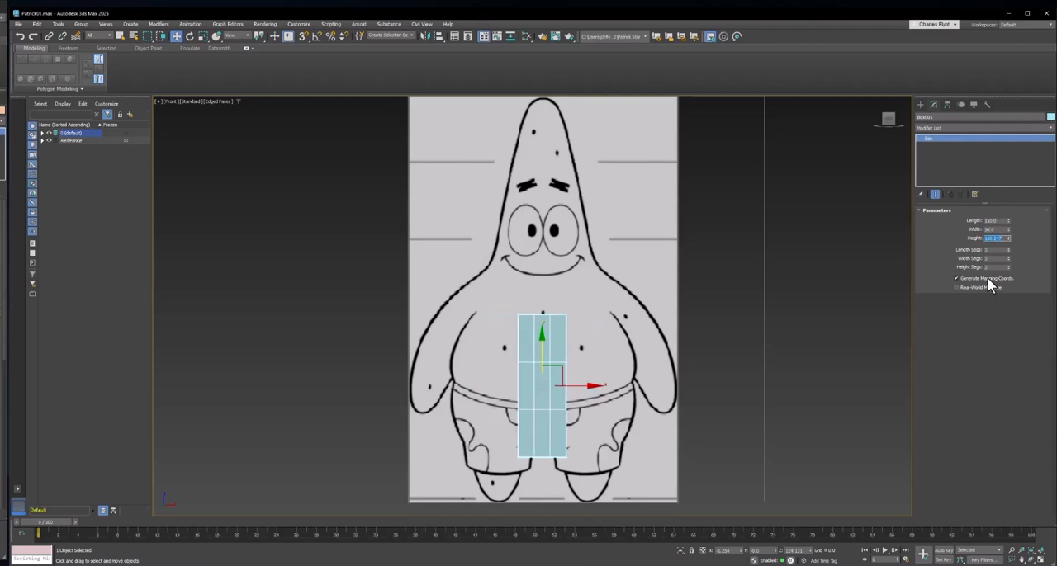
{"action": "type", "text": "1"}
{"action": "key", "text": "shift+Tab"}
{"action": "type", "text": "150"}
{"action": "key", "text": "Return"}
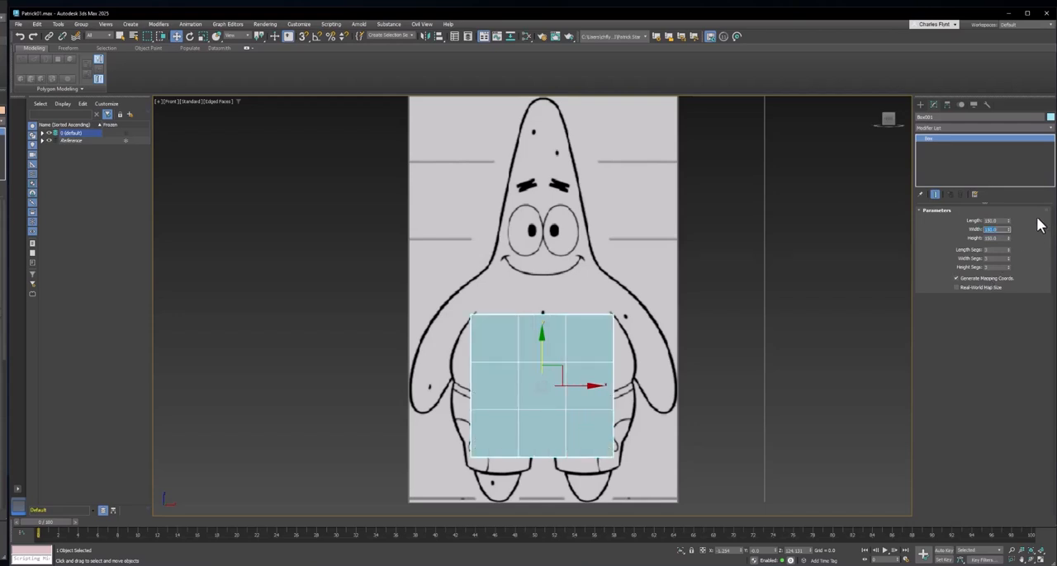
{"action": "left_click", "coordinate": [948, 104]}
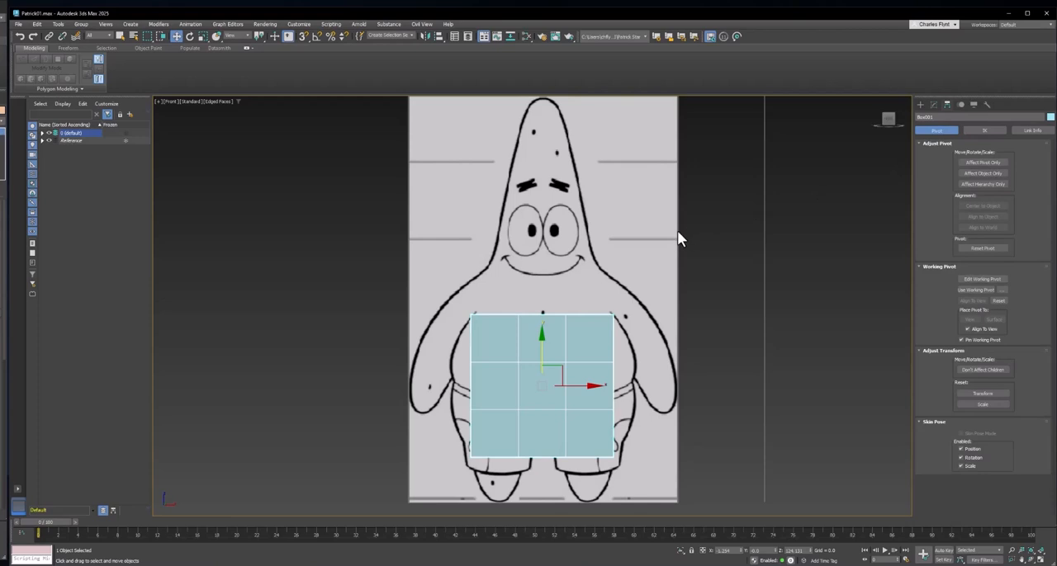
{"action": "key", "text": "l"}
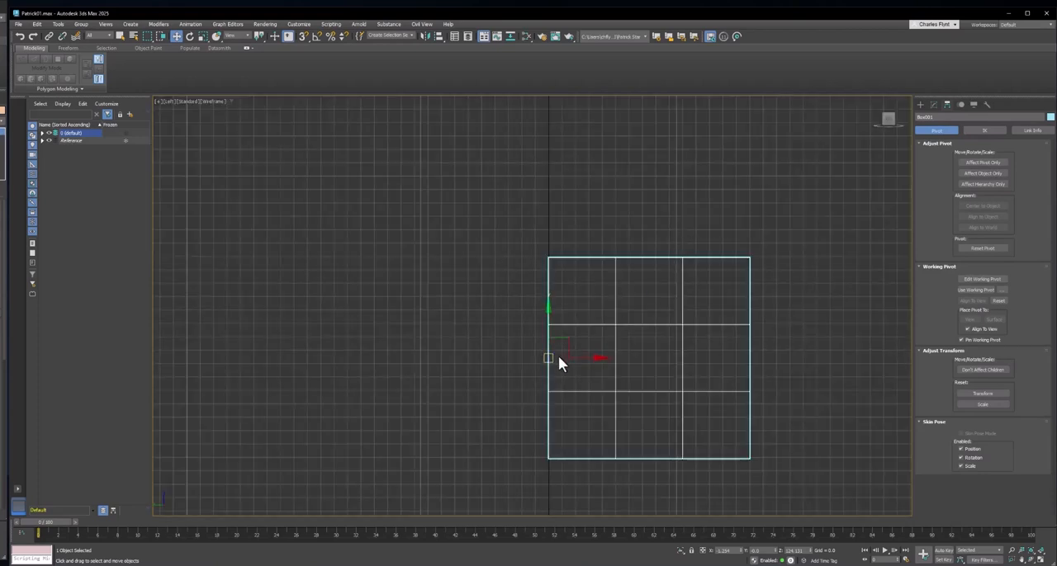
{"action": "key", "text": "f"}
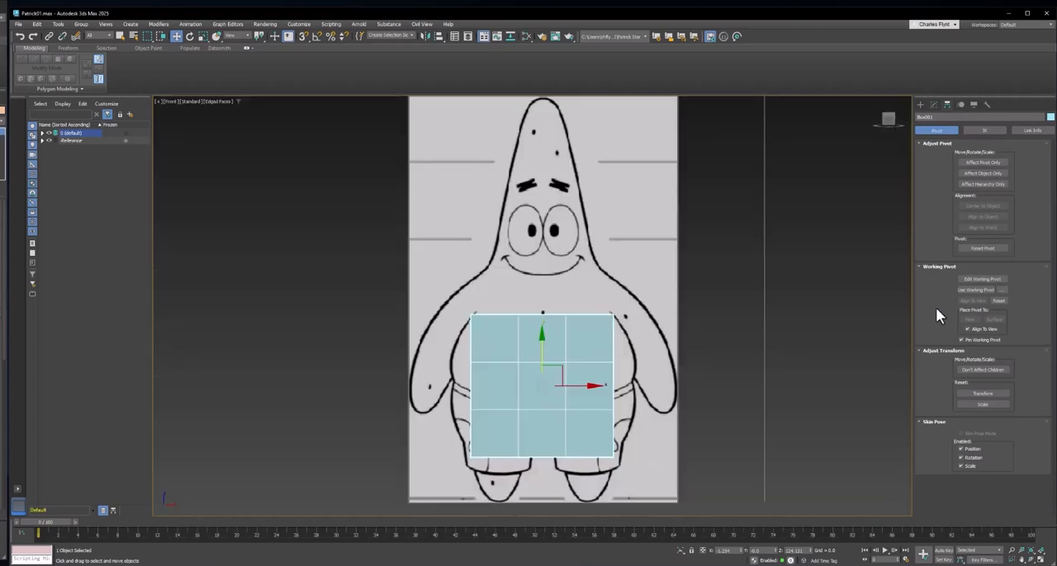
{"action": "left_click", "coordinate": [985, 161]}
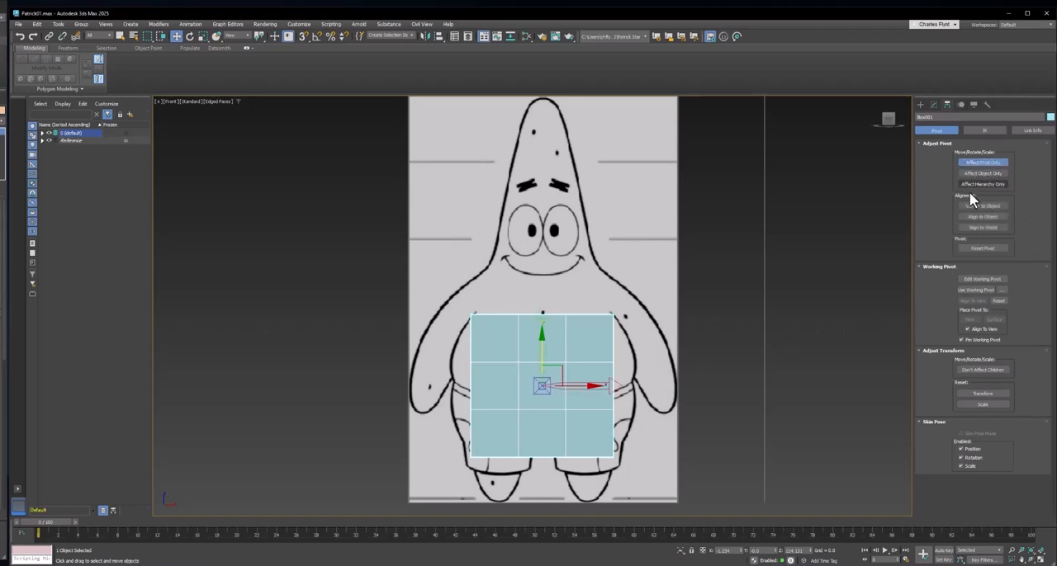
{"action": "left_click", "coordinate": [983, 163]}
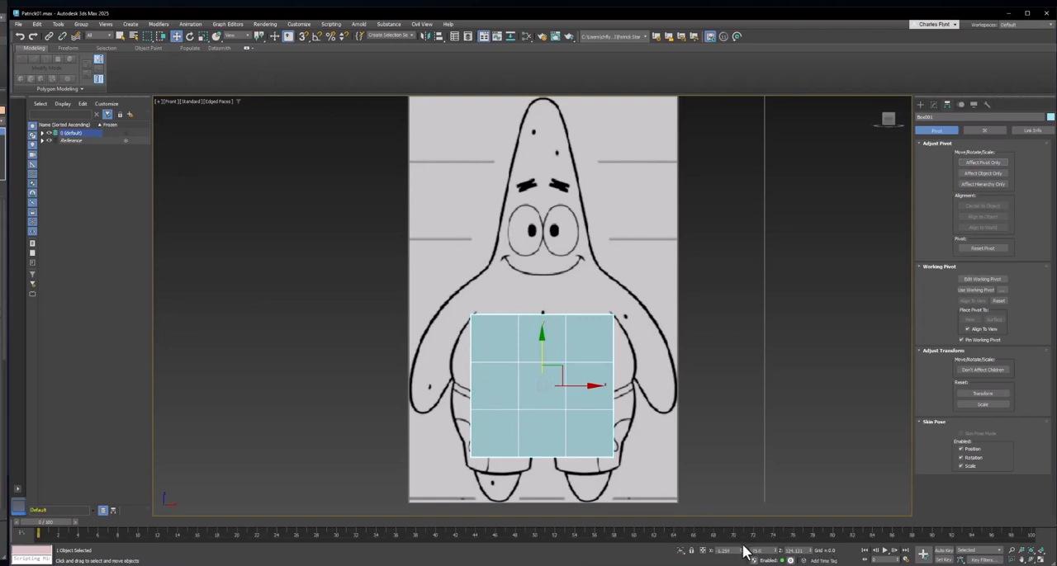
- Reset the box's X position to 0 and round it with a Spherify modifier
{"action": "right_click", "coordinate": [742, 552]}
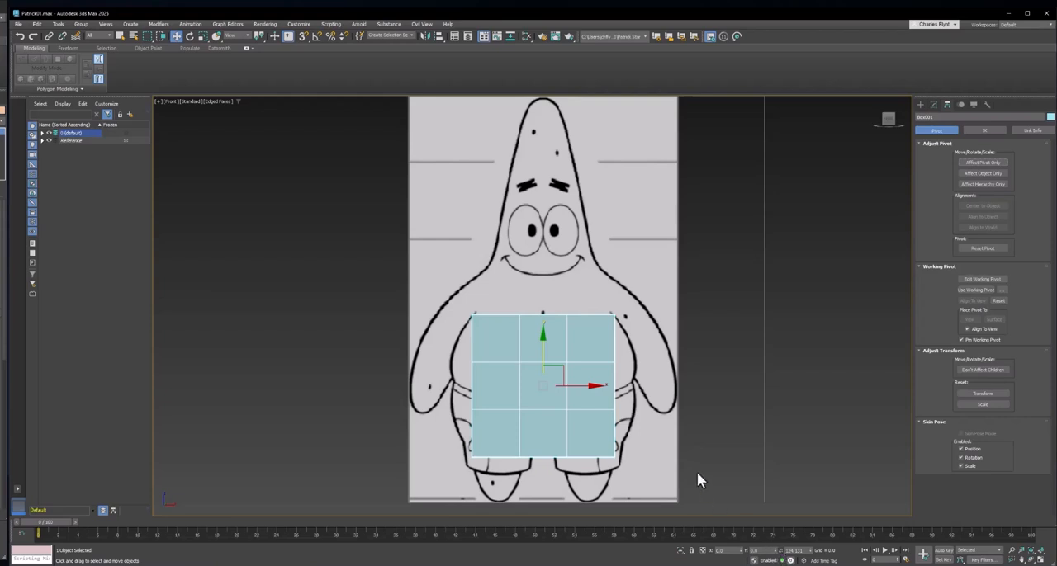
{"action": "middle_click_drag", "start_coordinate": [681, 445], "coordinate": [693, 426]}
{"action": "left_click", "coordinate": [934, 104]}
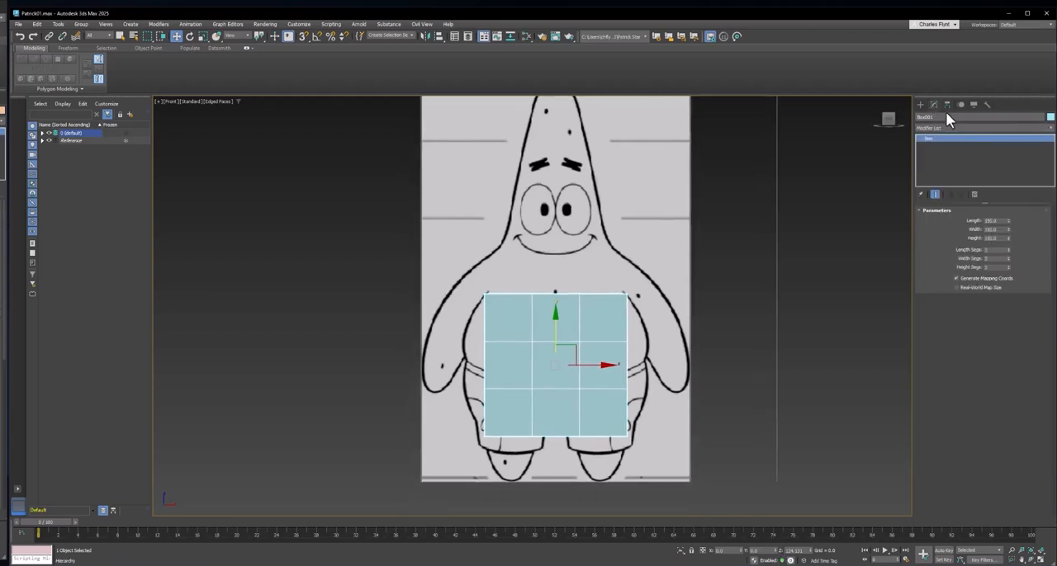
{"action": "left_click", "coordinate": [960, 128]}
{"action": "type", "text": "spher"}
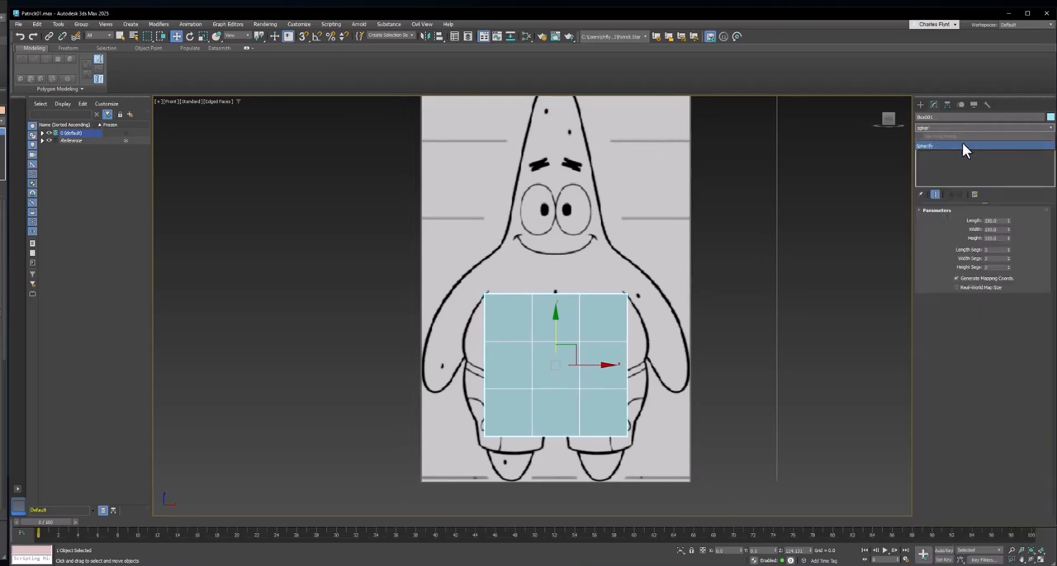
{"action": "left_click", "coordinate": [962, 144]}
{"action": "middle_click_drag", "start_coordinate": [574, 349], "coordinate": [563, 328]}
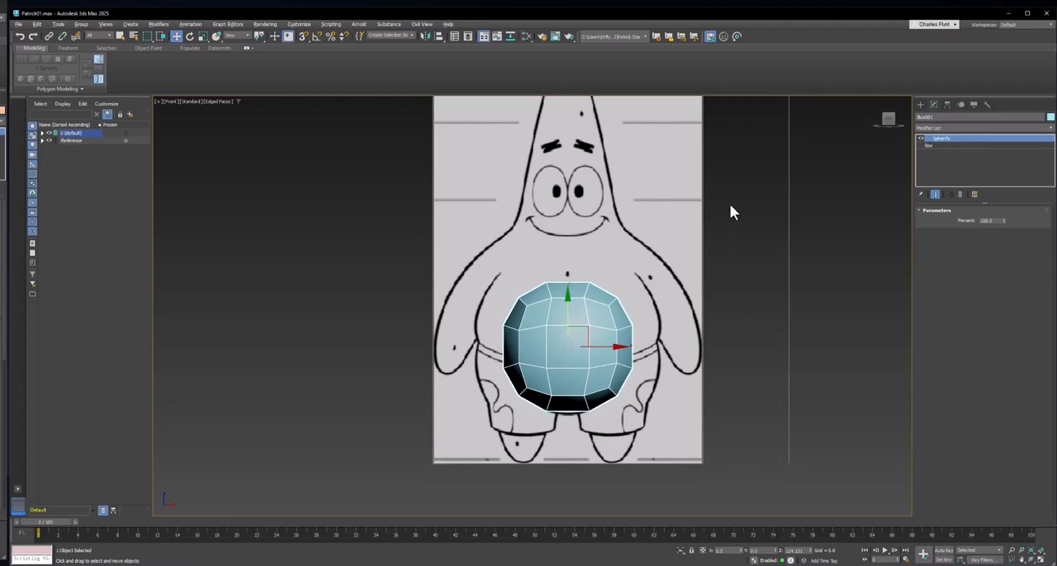
- Add an Edit Poly modifier above Spherify and enter its vertex level
{"action": "left_click", "coordinate": [958, 127]}
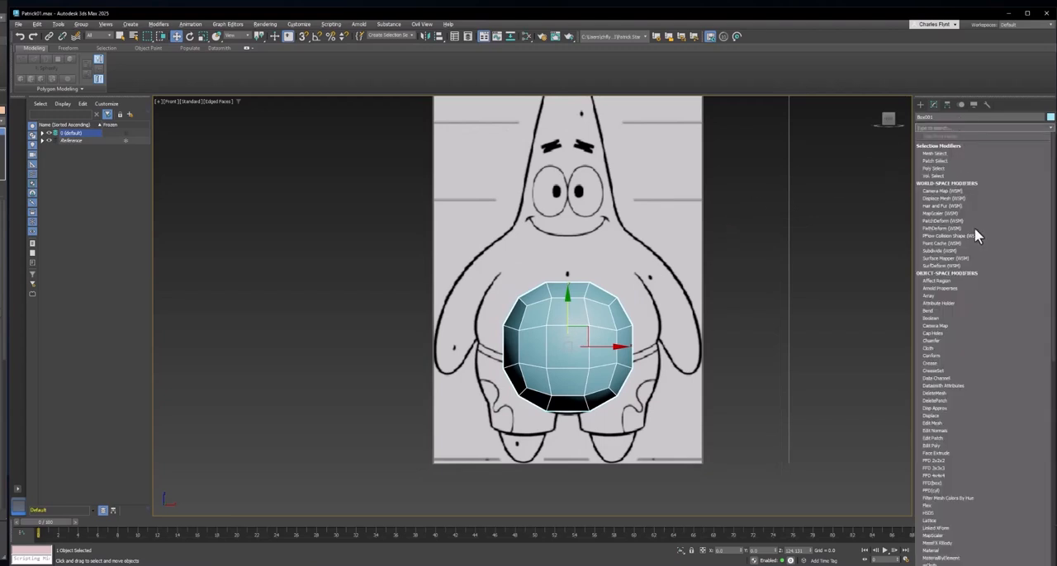
{"action": "left_click", "coordinate": [960, 445]}
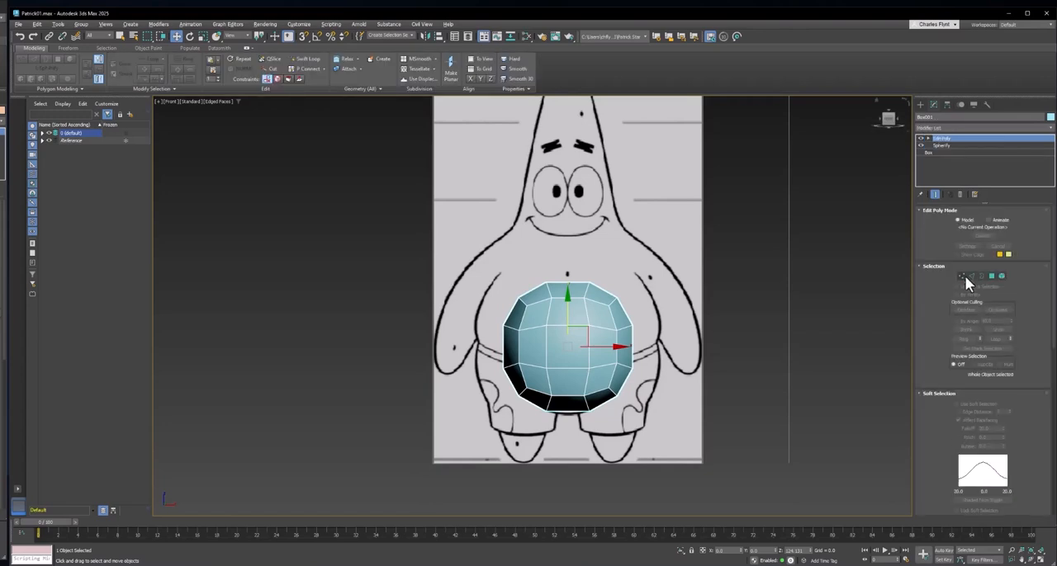
{"action": "left_click", "coordinate": [961, 278]}
- Select the vertices of the sphere's upper half and raise them to the top of Patrick's head
{"action": "left_click_drag", "start_coordinate": [436, 256], "coordinate": [680, 348]}
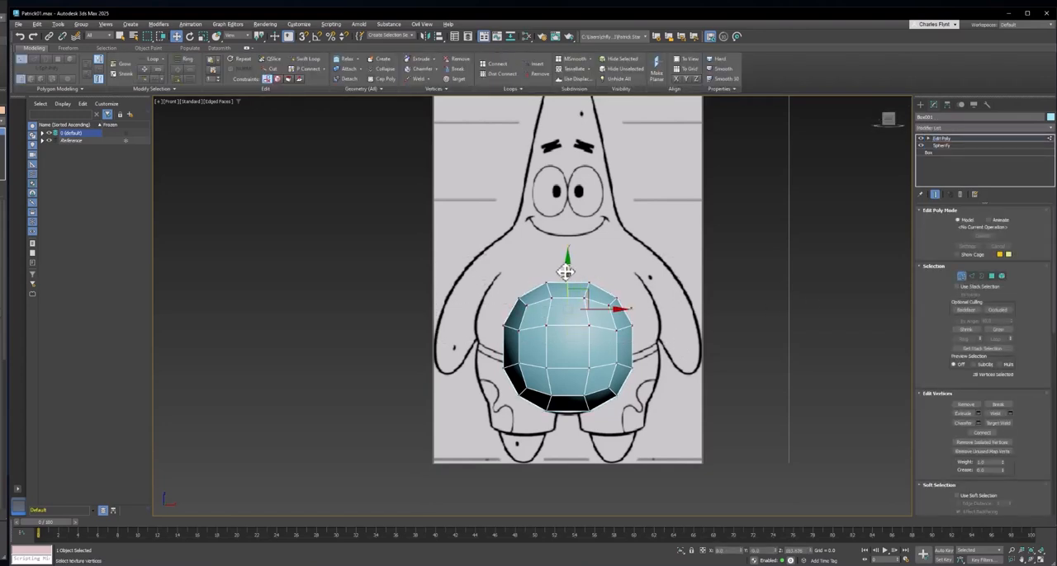
{"action": "left_click_drag", "start_coordinate": [566, 264], "coordinate": [562, 218]}
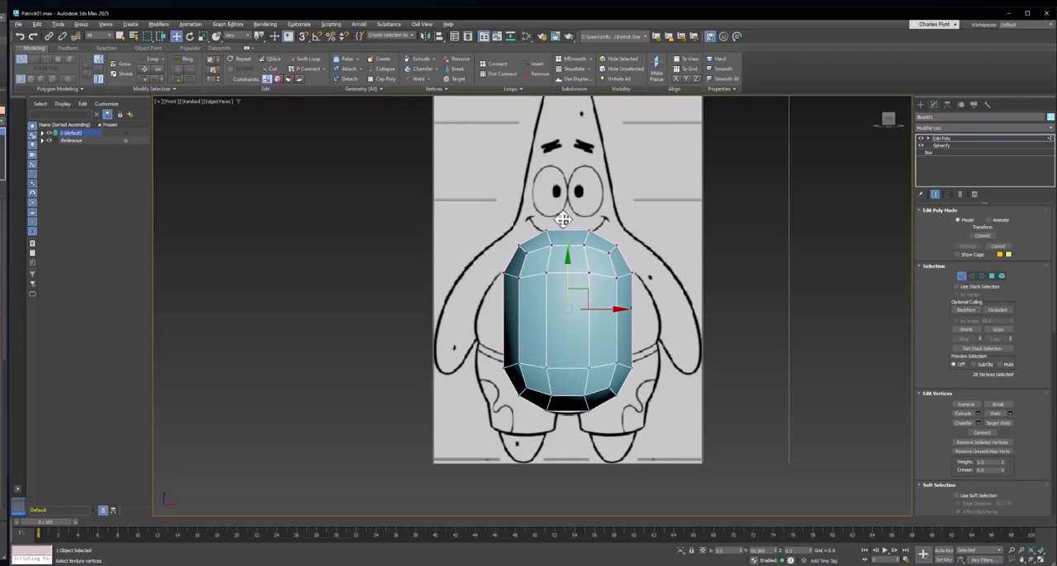
{"action": "left_click_drag", "start_coordinate": [563, 218], "coordinate": [562, 219]}
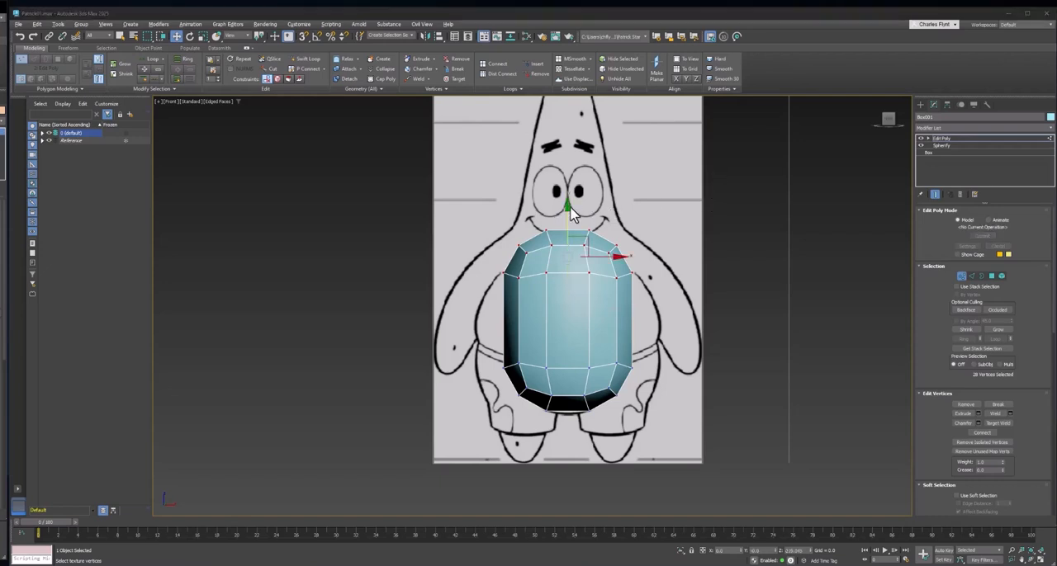
{"action": "middle_click_drag", "start_coordinate": [555, 248], "coordinate": [538, 310]}
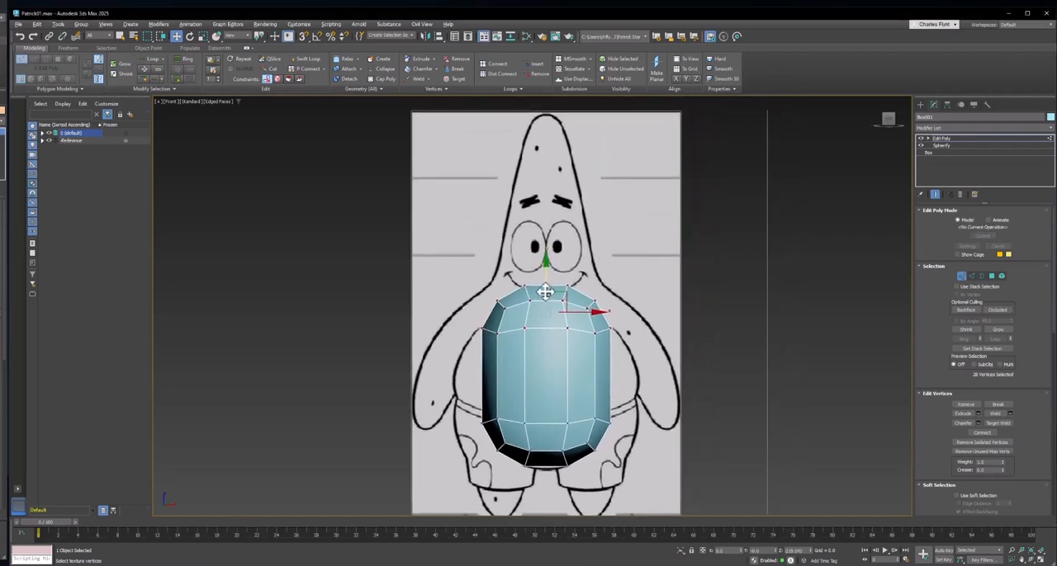
{"action": "left_click_drag", "start_coordinate": [552, 289], "coordinate": [606, 103]}
- Scale the raised vertices down uniformly and move them up to fit the pointed tip of Patrick's head
{"action": "left_click", "coordinate": [202, 36]}
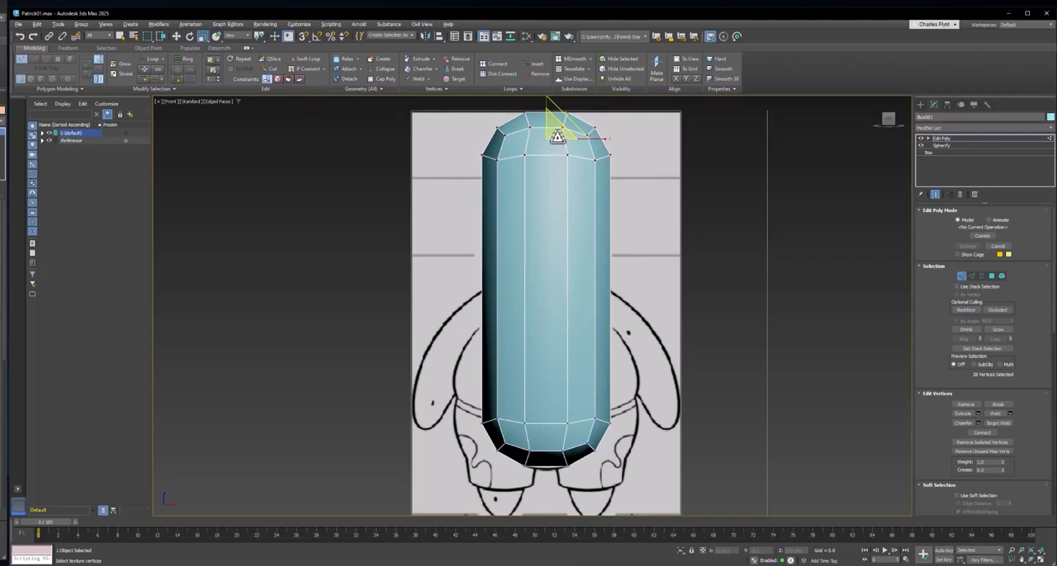
{"action": "left_click_drag", "start_coordinate": [554, 138], "coordinate": [540, 207]}
{"action": "left_click", "coordinate": [177, 37]}
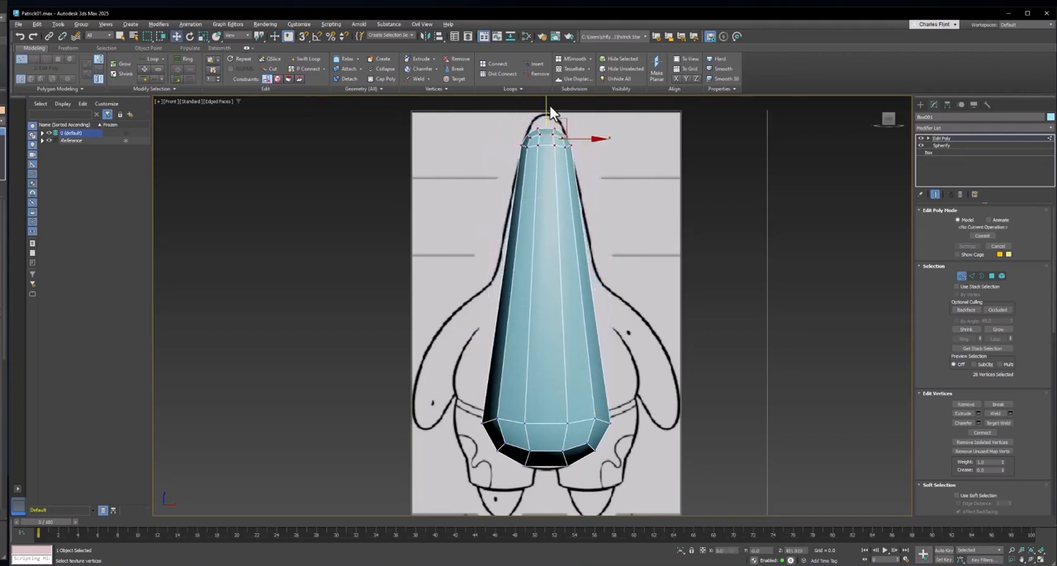
{"action": "left_click_drag", "start_coordinate": [548, 109], "coordinate": [552, 94]}
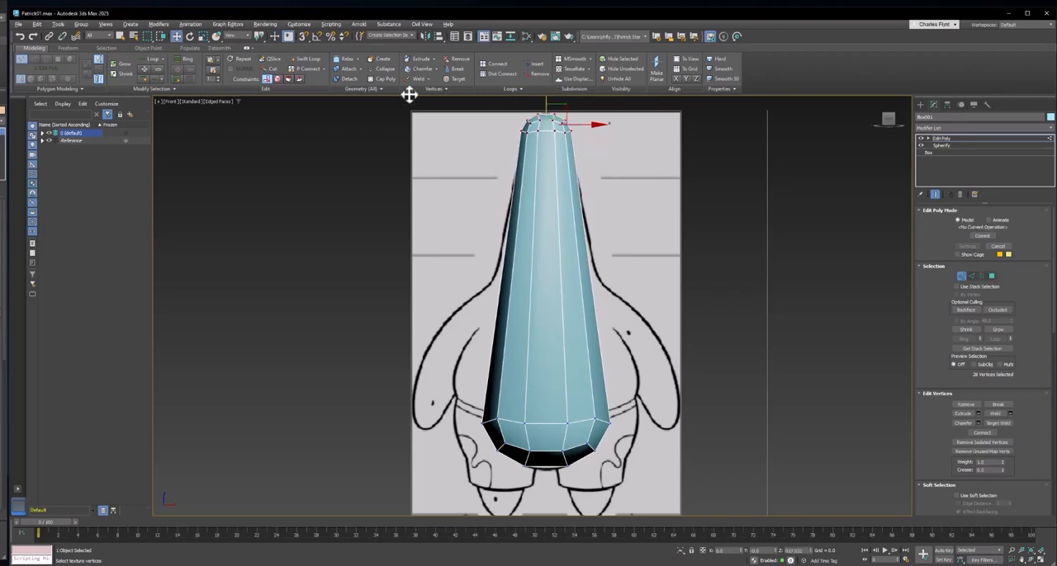
{"action": "left_click", "coordinate": [203, 37]}
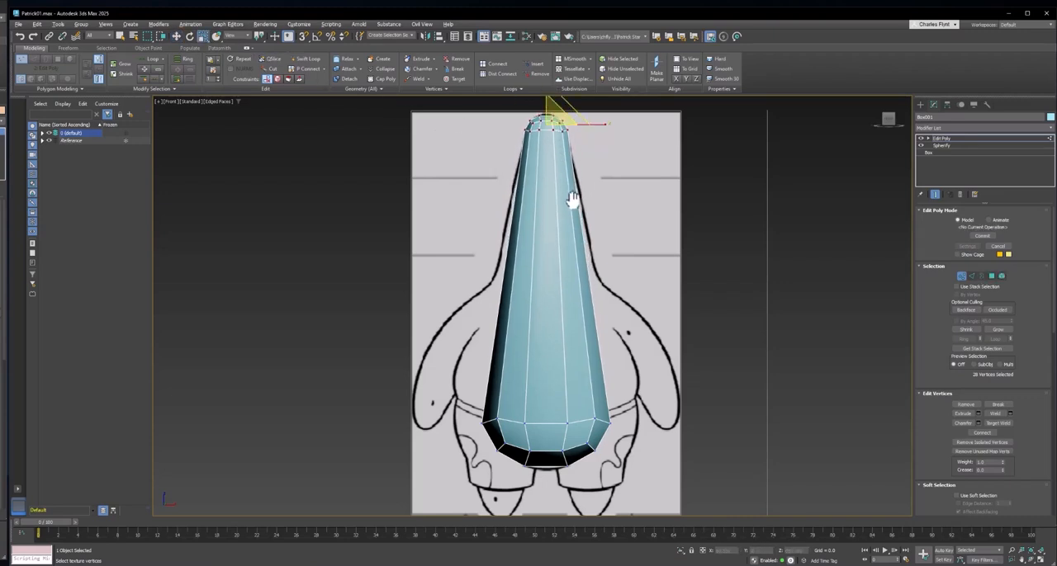
- Show the left view with Default Shading and Edged Faces to compare the mesh with the side reference
{"action": "mouse_move", "coordinate": [571, 200]}
{"action": "middle_mouse_down"}
{"action": "mouse_move", "coordinate": [609, 362]}
{"action": "mouse_move", "coordinate": [628, 333]}
{"action": "middle_mouse_up"}
{"action": "key", "text": "l"}
{"action": "scroll", "coordinate": [609, 289], "scroll_direction": "down", "scroll_amount": 4}
{"action": "middle_click_drag", "start_coordinate": [608, 278], "coordinate": [602, 268]}
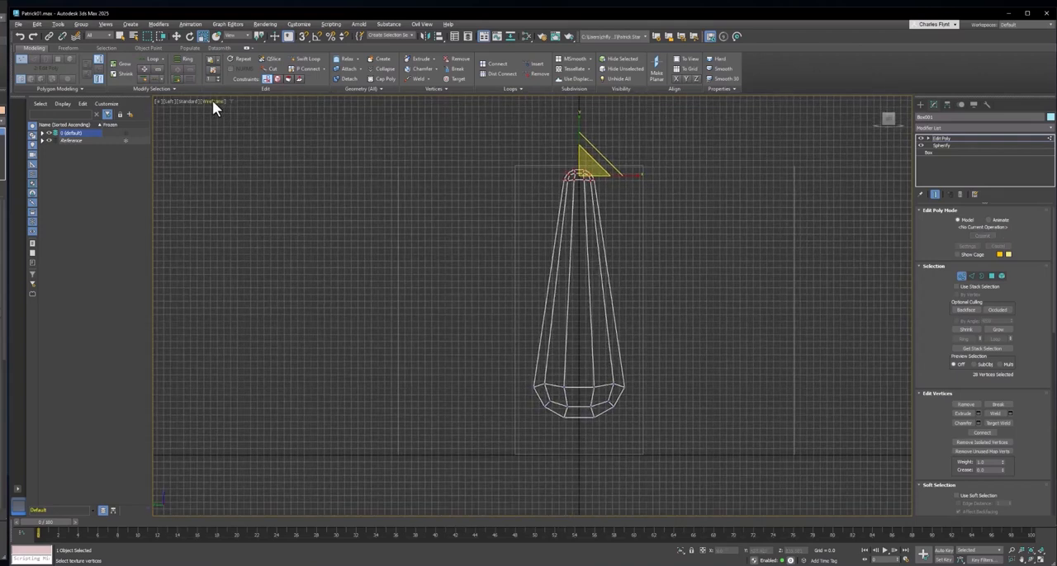
{"action": "left_click", "coordinate": [213, 101]}
{"action": "left_click", "coordinate": [256, 109]}
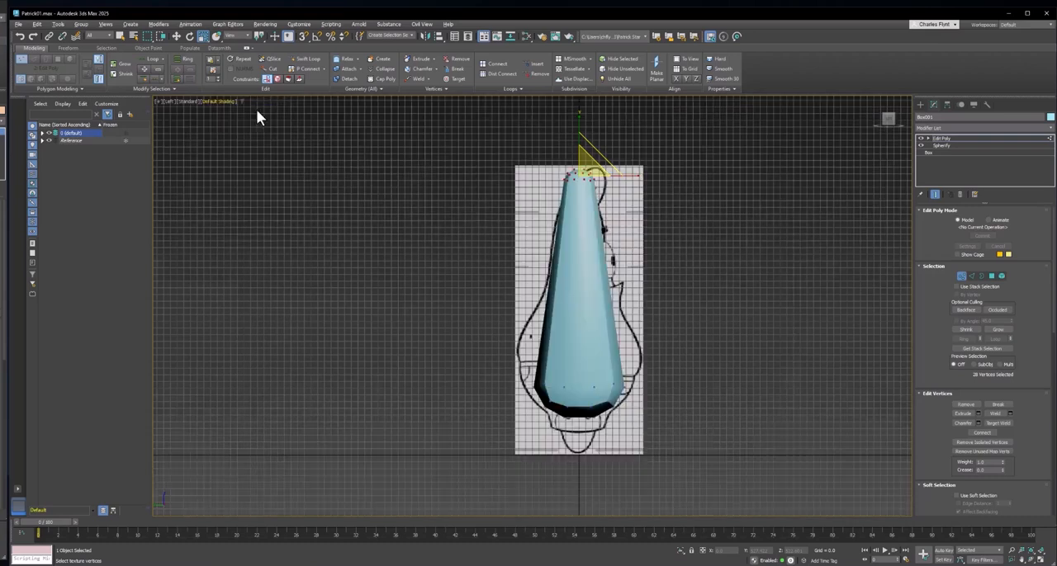
{"action": "left_click", "coordinate": [211, 101]}
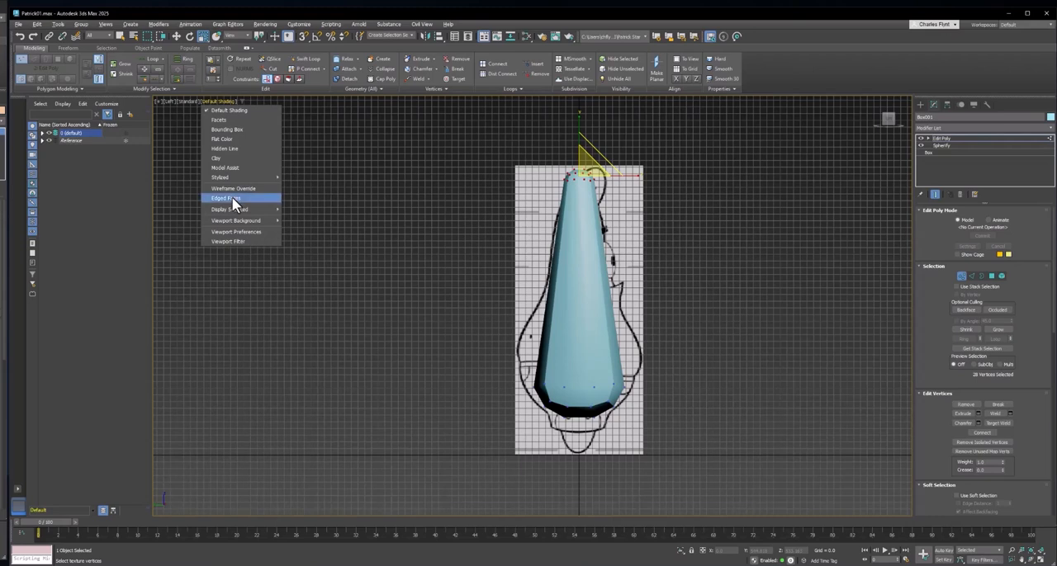
{"action": "left_click", "coordinate": [231, 198]}
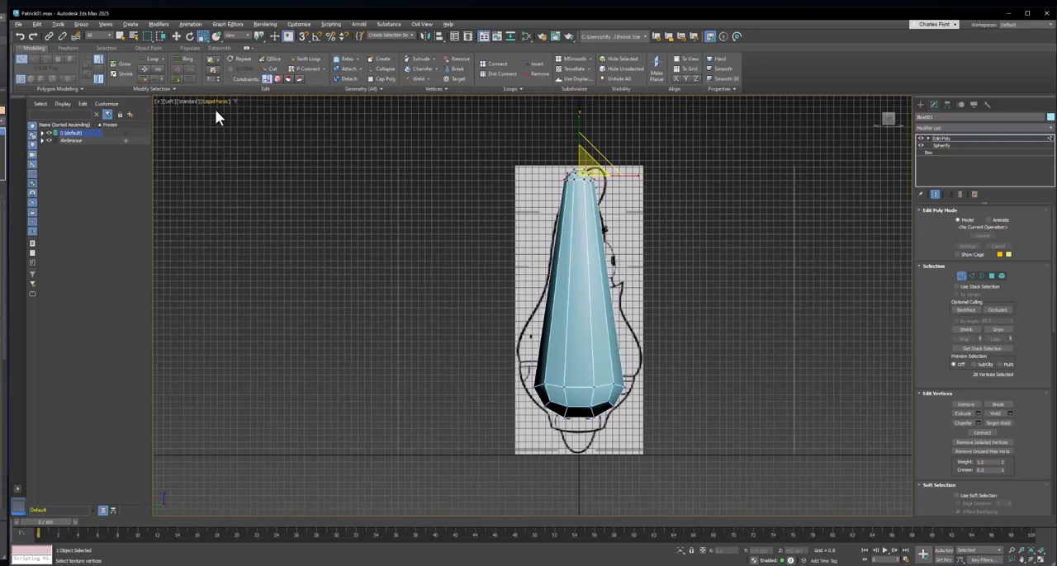
- Hide the grid and move the top vertices forward and up to fit the head's tip in the side reference
{"action": "key", "text": "g"}
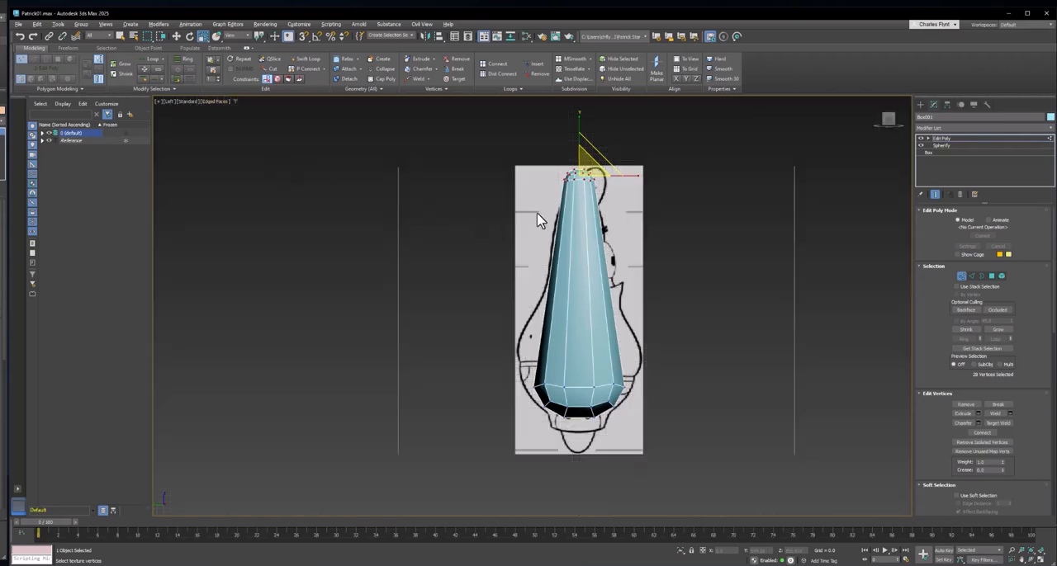
{"action": "scroll", "coordinate": [597, 160], "scroll_direction": "up", "scroll_amount": 5}
{"action": "middle_click_drag", "start_coordinate": [597, 160], "coordinate": [469, 124]}
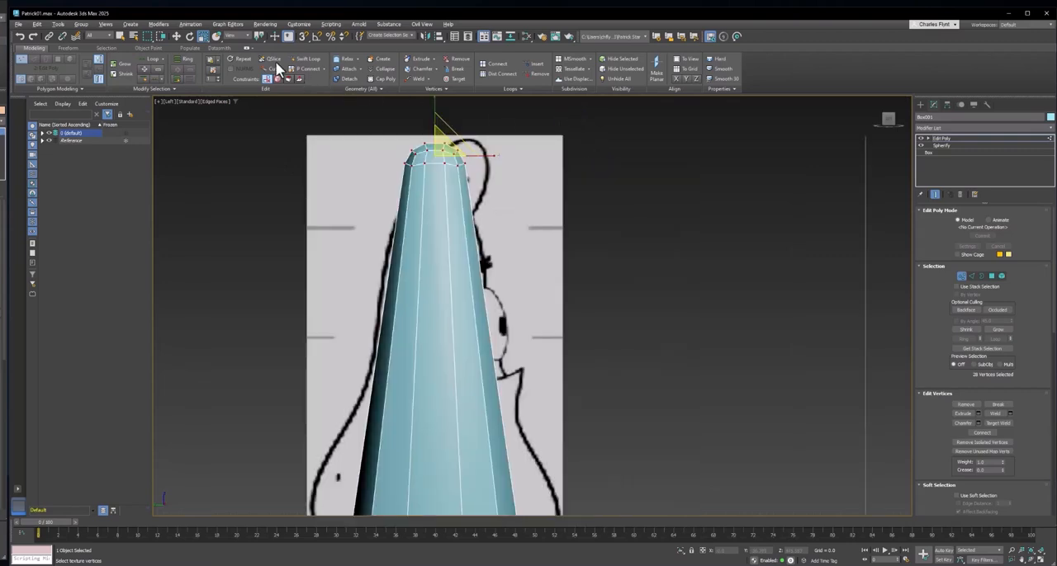
{"action": "left_click", "coordinate": [175, 36]}
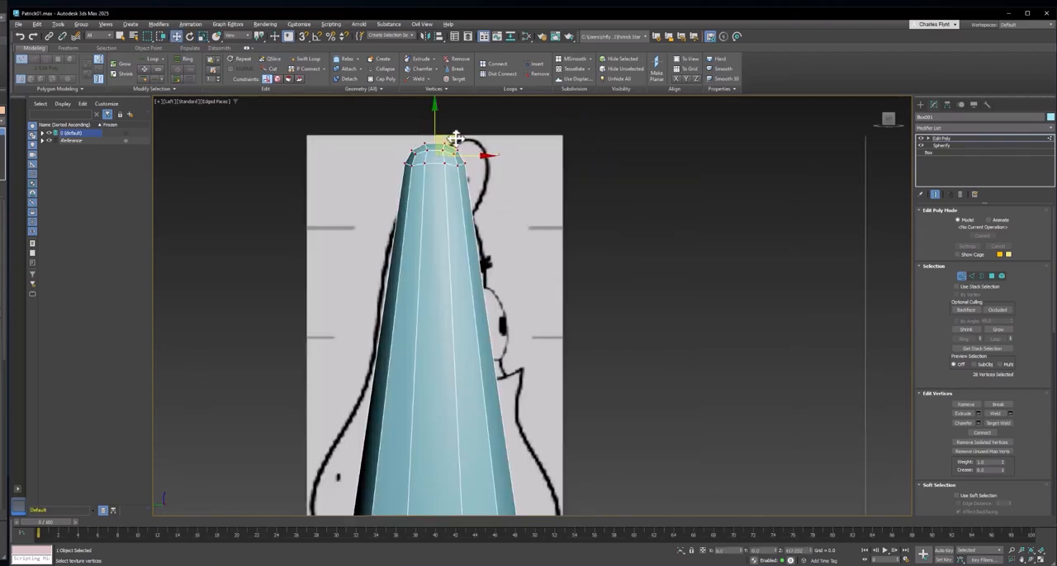
{"action": "left_click_drag", "start_coordinate": [457, 137], "coordinate": [485, 130]}
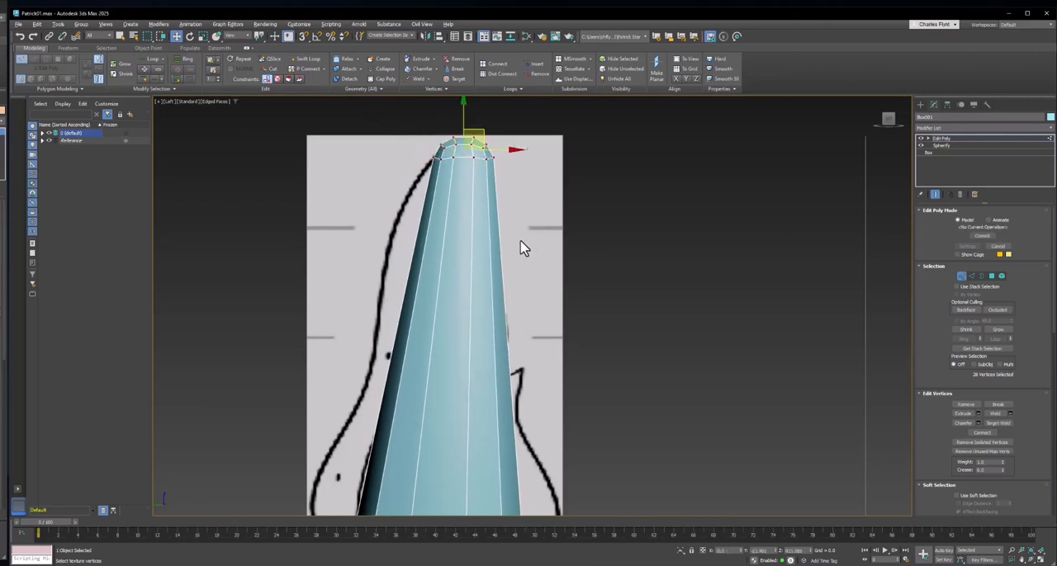
{"action": "scroll", "coordinate": [520, 248], "scroll_direction": "down", "scroll_amount": 5}
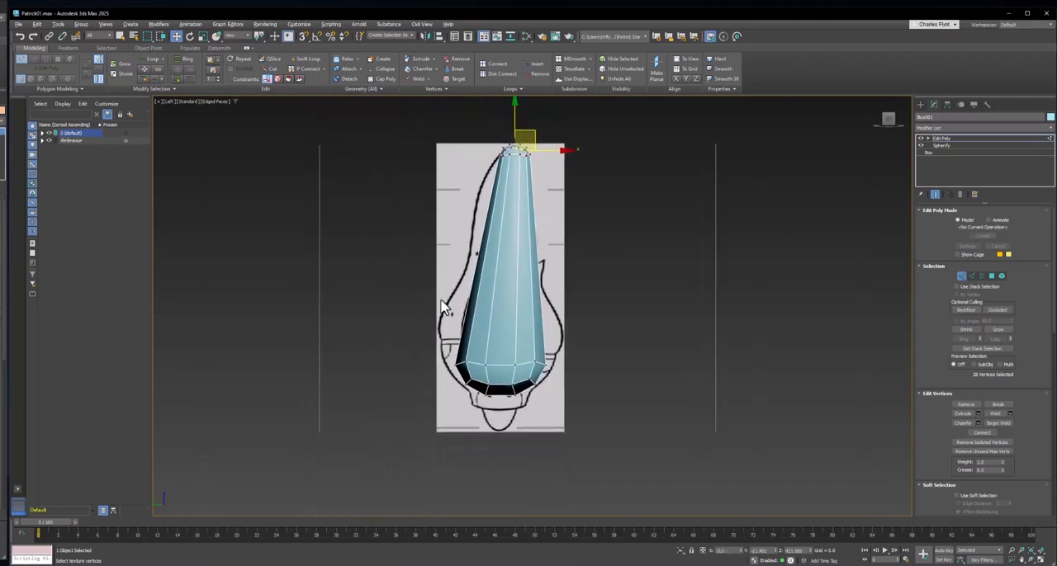
{"action": "middle_click_drag", "start_coordinate": [514, 313], "coordinate": [507, 349]}
{"action": "scroll", "coordinate": [512, 322], "scroll_direction": "up", "scroll_amount": 3}
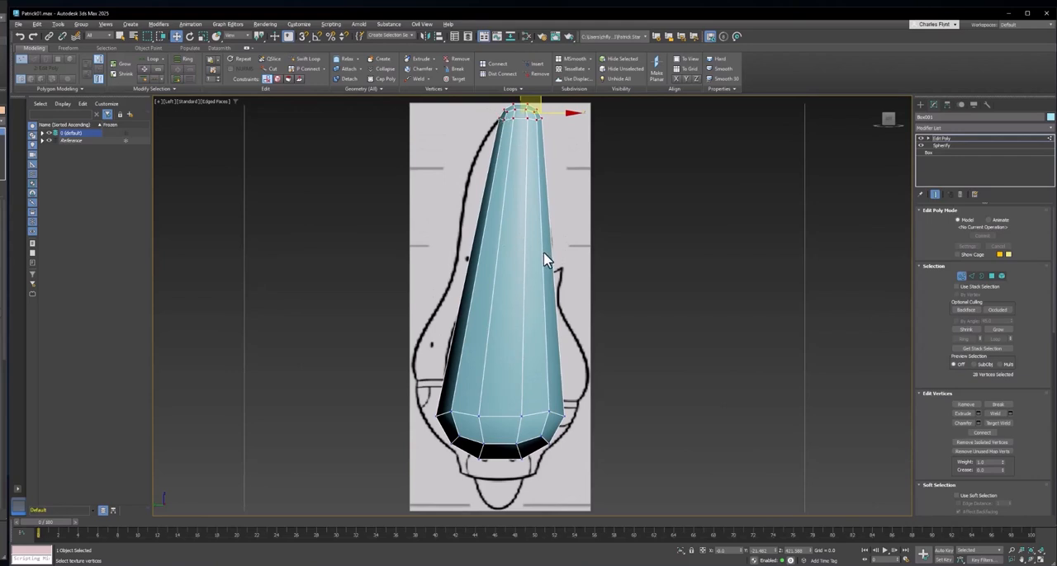
- In the front view, widen one lower side of the body by moving its bottom vertices toward the reference's waist and shorts outline
{"action": "key", "text": "f"}
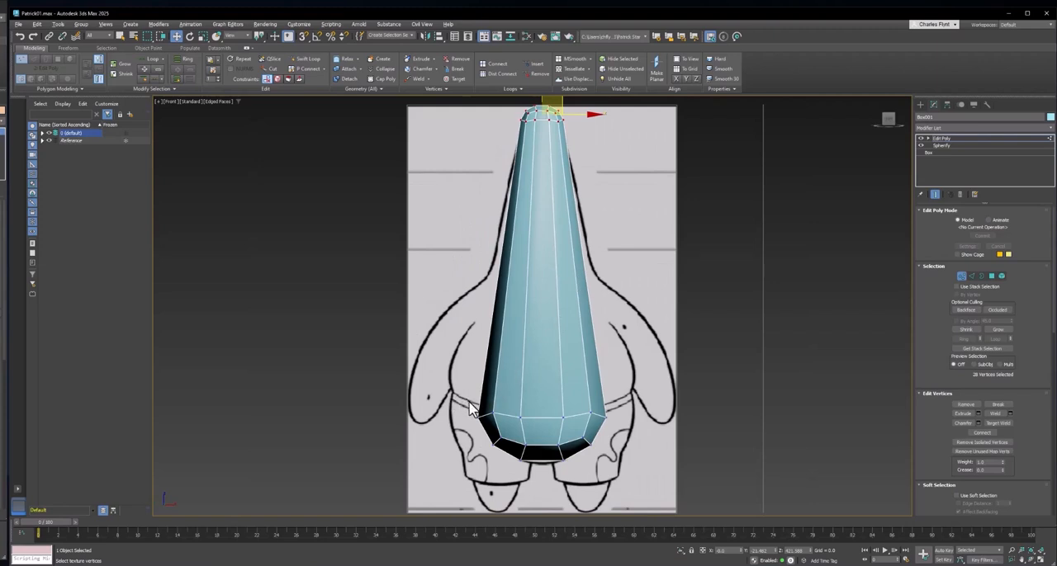
{"action": "left_click_drag", "start_coordinate": [468, 407], "coordinate": [511, 450]}
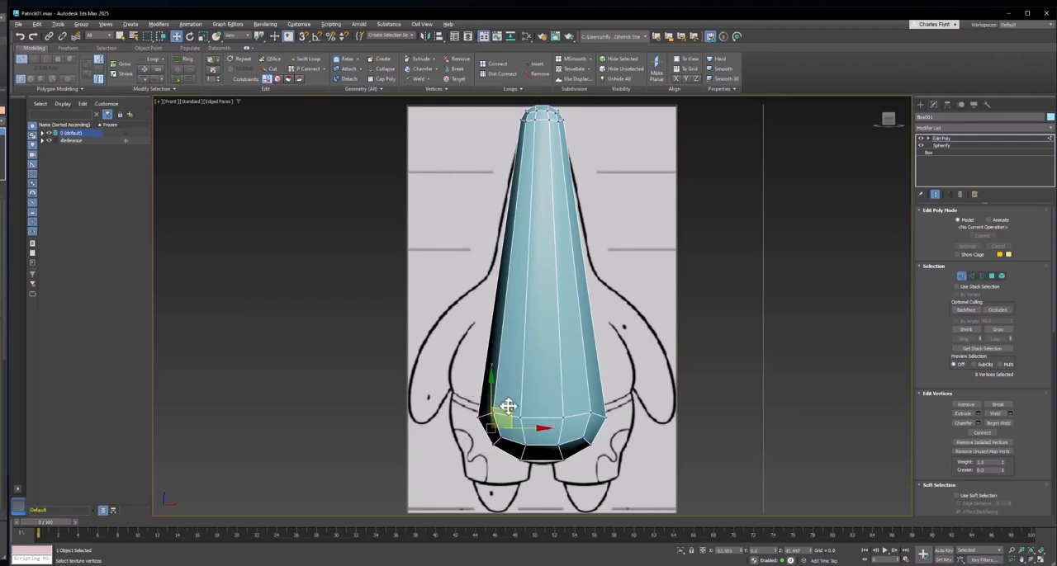
{"action": "left_click_drag", "start_coordinate": [512, 416], "coordinate": [548, 451]}
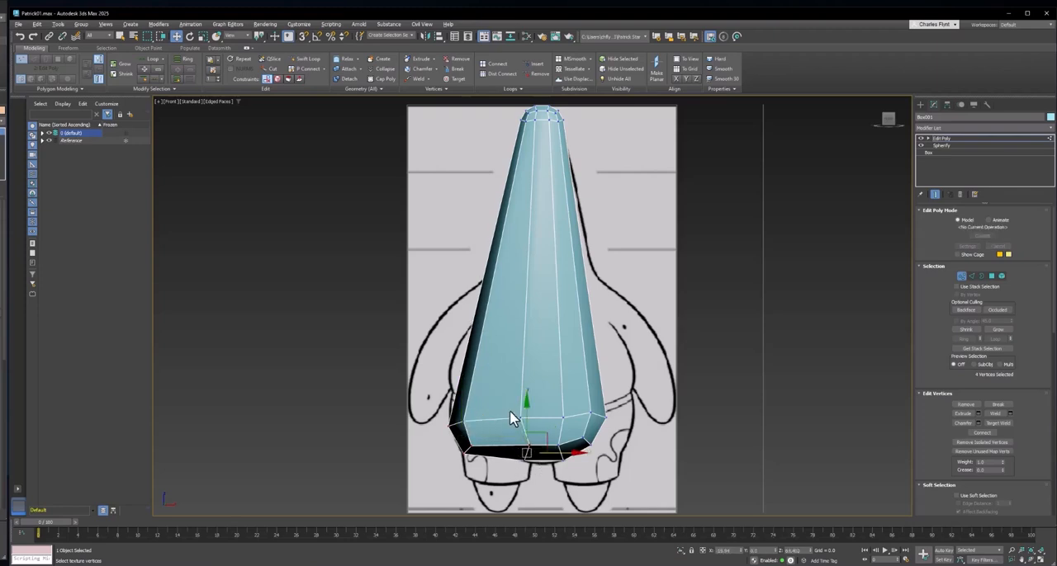
{"action": "left_click_drag", "start_coordinate": [511, 410], "coordinate": [546, 418]}
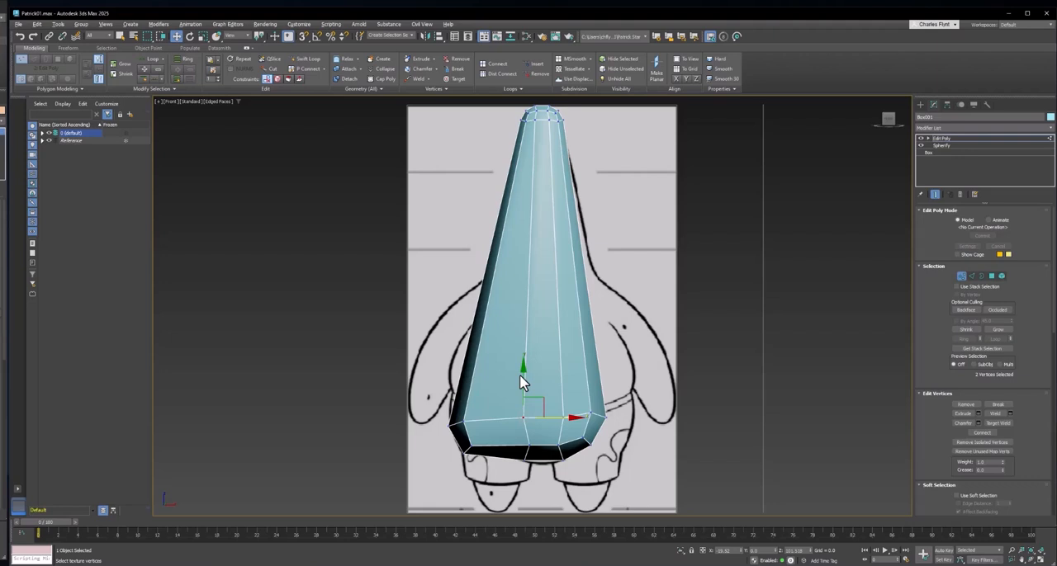
{"action": "middle_click_drag", "start_coordinate": [550, 389], "coordinate": [532, 390]}
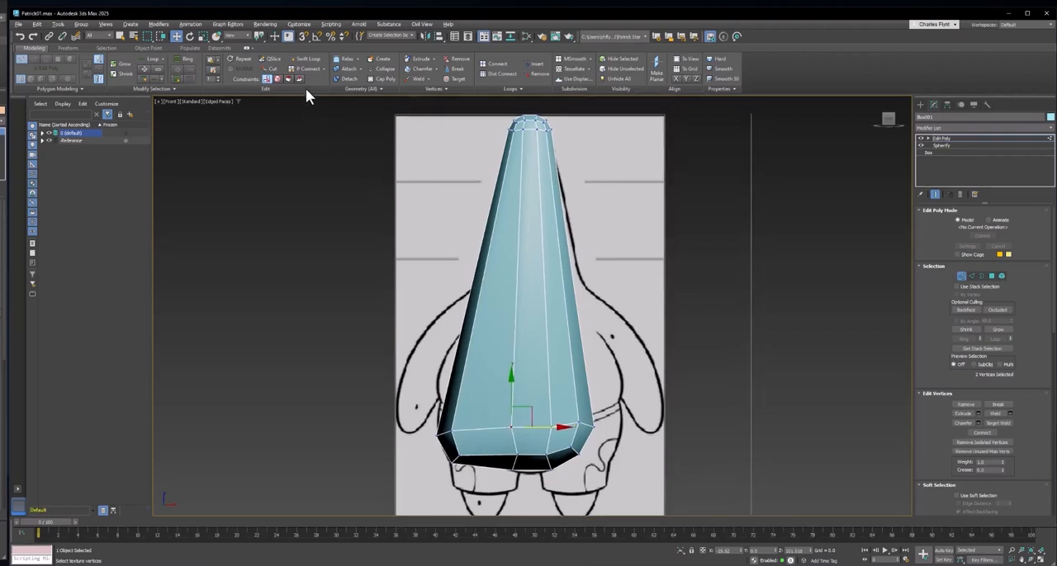
- Insert a centred vertical edge loop down the middle of the body with Swift Loop and leave the tool
{"action": "left_click", "coordinate": [303, 60]}
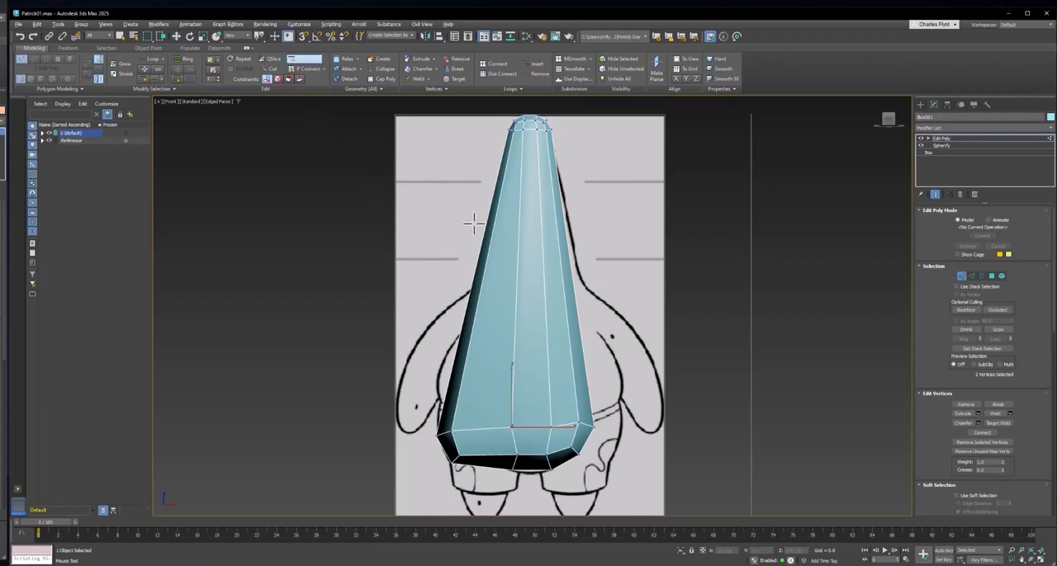
{"action": "left_click", "coordinate": [529, 452], "text": "shift"}
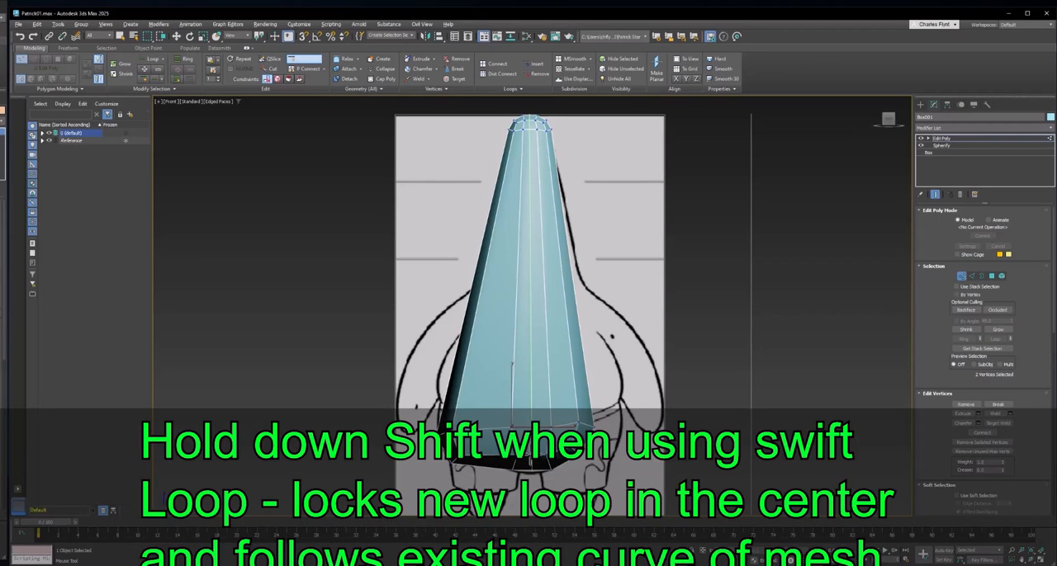
{"action": "left_click", "coordinate": [530, 462], "text": "shift"}
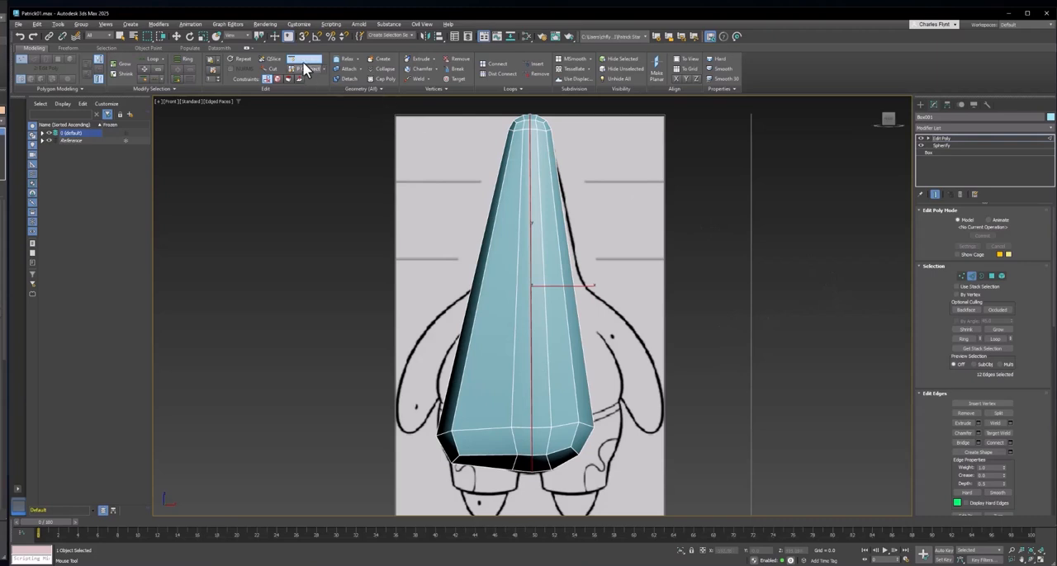
{"action": "key", "text": "w"}
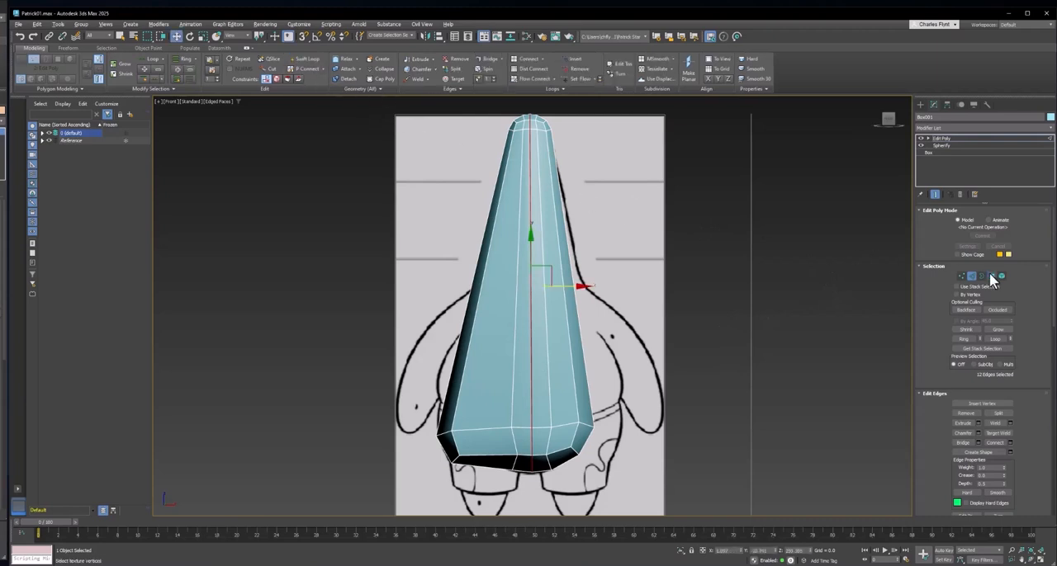
- Select the polygons of the unedited half of the body, beyond the centre loop, and delete them
{"action": "left_click", "coordinate": [991, 276]}
{"action": "scroll", "coordinate": [678, 455], "scroll_direction": "down", "scroll_amount": 3}
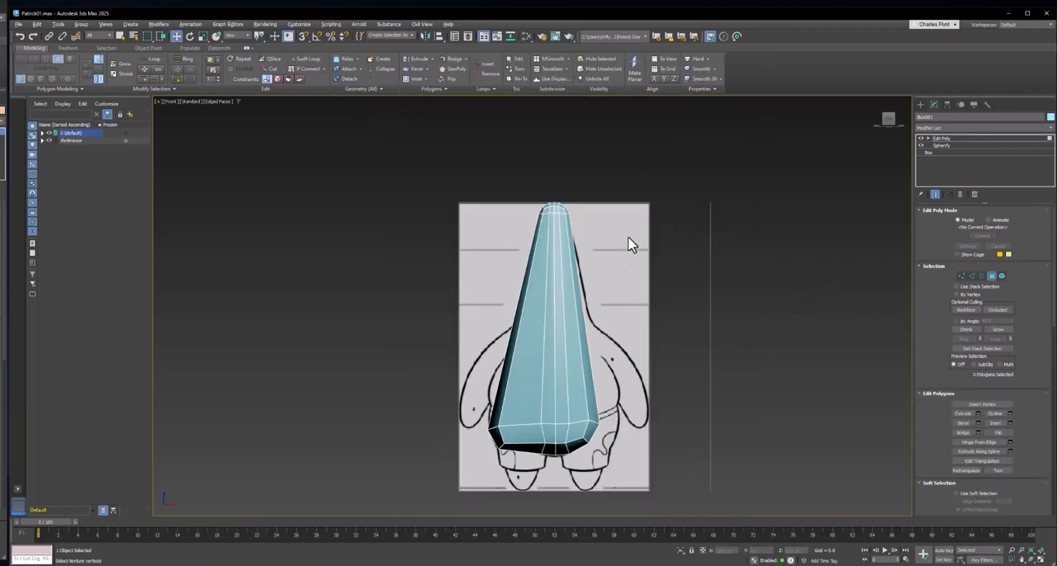
{"action": "left_click_drag", "start_coordinate": [557, 170], "coordinate": [557, 170]}
{"action": "scroll", "coordinate": [557, 171], "scroll_direction": "up", "scroll_amount": 3}
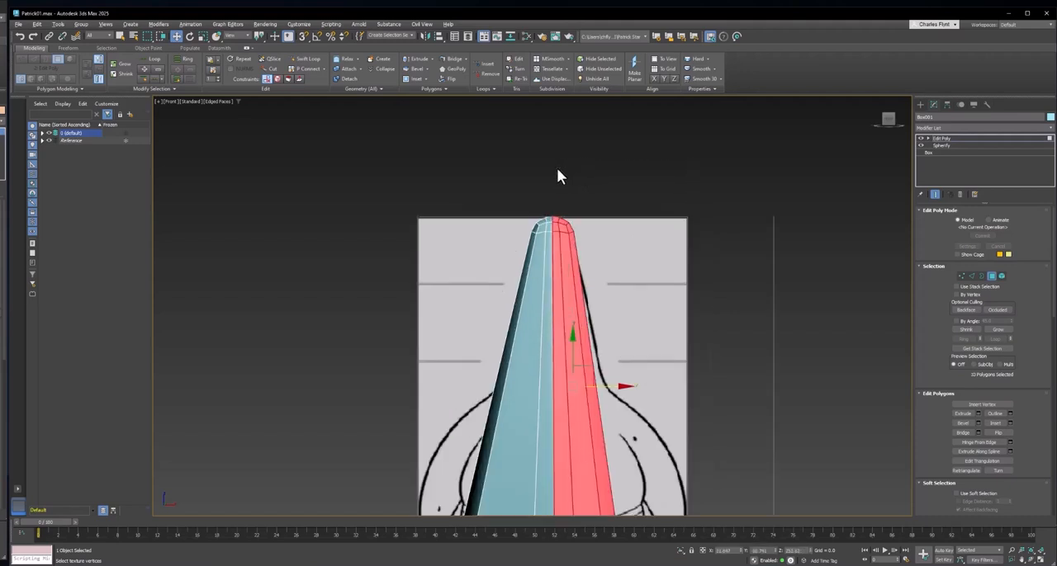
{"action": "key", "text": "Delete"}
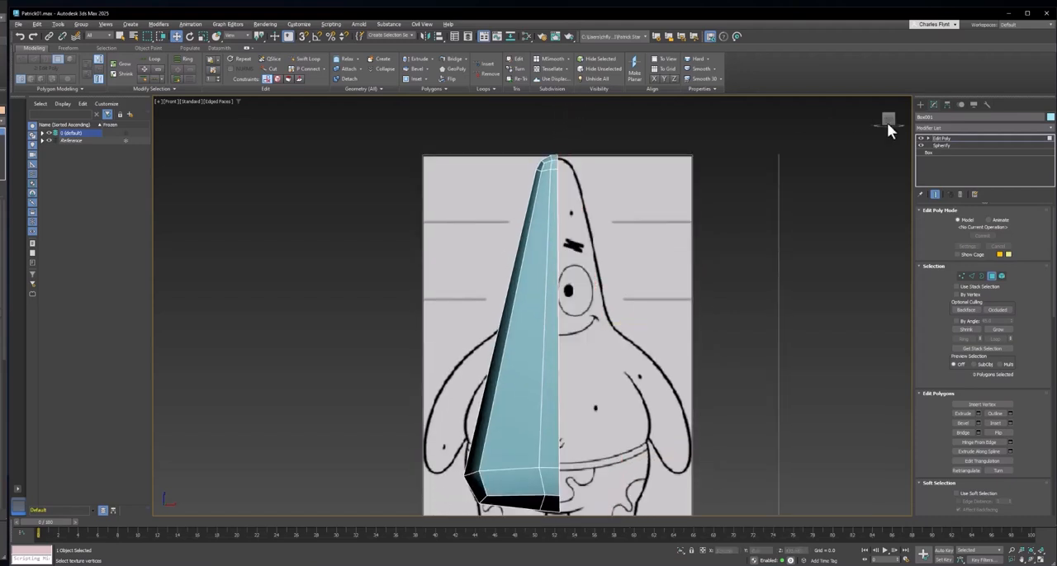
- Leave polygon editing and add a Symmetry modifier above Edit Poly
{"action": "left_click", "coordinate": [993, 276]}
{"action": "left_click", "coordinate": [963, 125]}
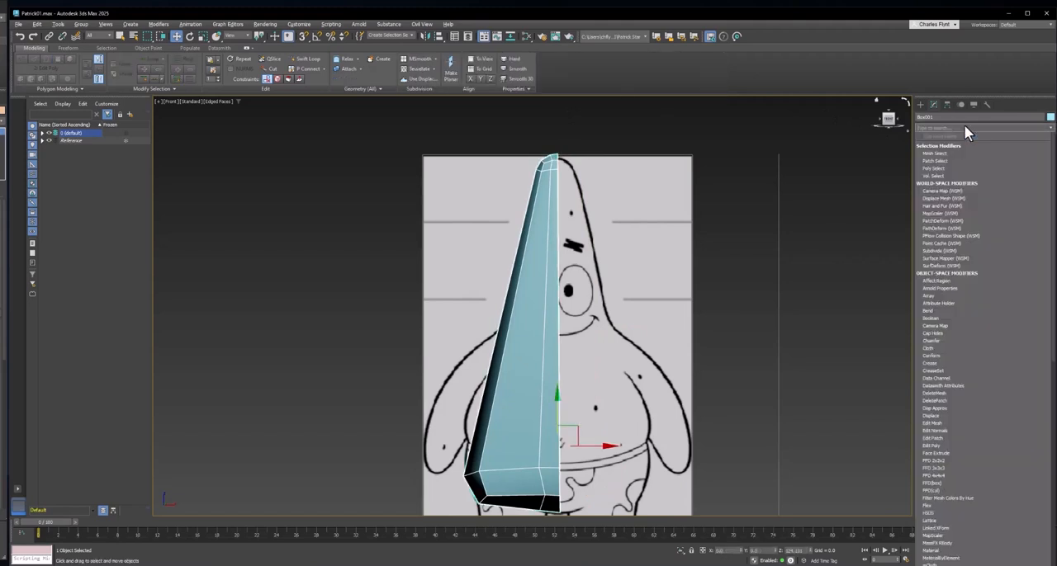
{"action": "type", "text": "sym"}
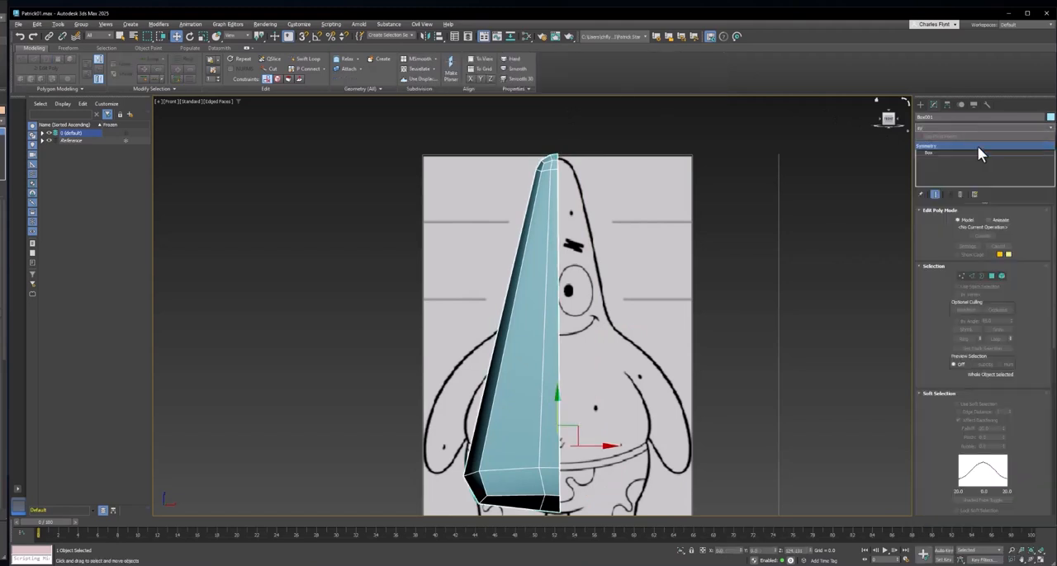
{"action": "left_click", "coordinate": [977, 145]}
- Return to Edit Poly's vertex level and turn off the Symmetry modifier's effect to expose the half body
{"action": "middle_click_drag", "start_coordinate": [578, 396], "coordinate": [580, 356]}
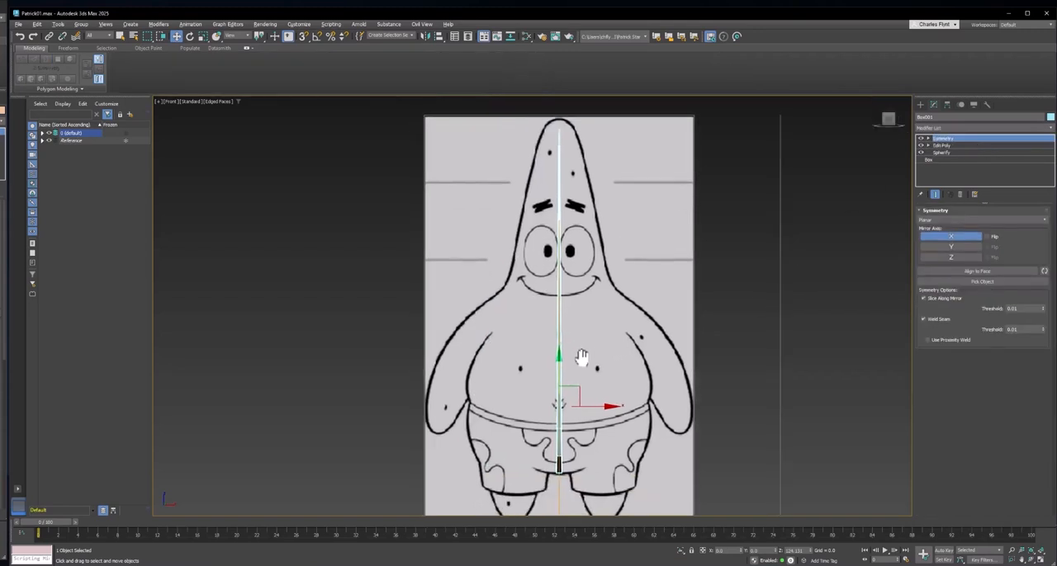
{"action": "scroll", "coordinate": [561, 398], "scroll_direction": "up", "scroll_amount": 4}
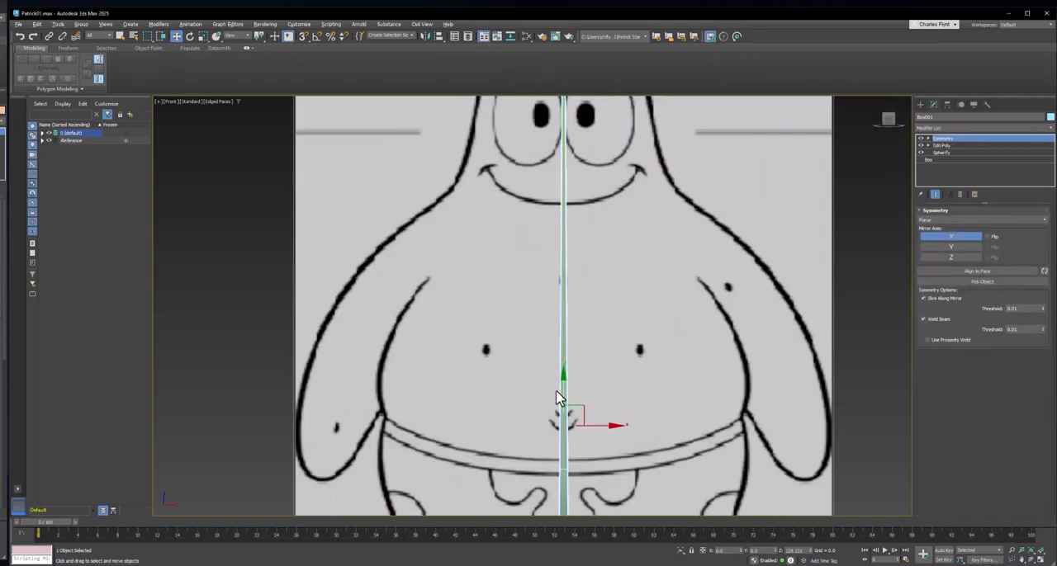
{"action": "middle_click_drag", "start_coordinate": [590, 354], "coordinate": [569, 282]}
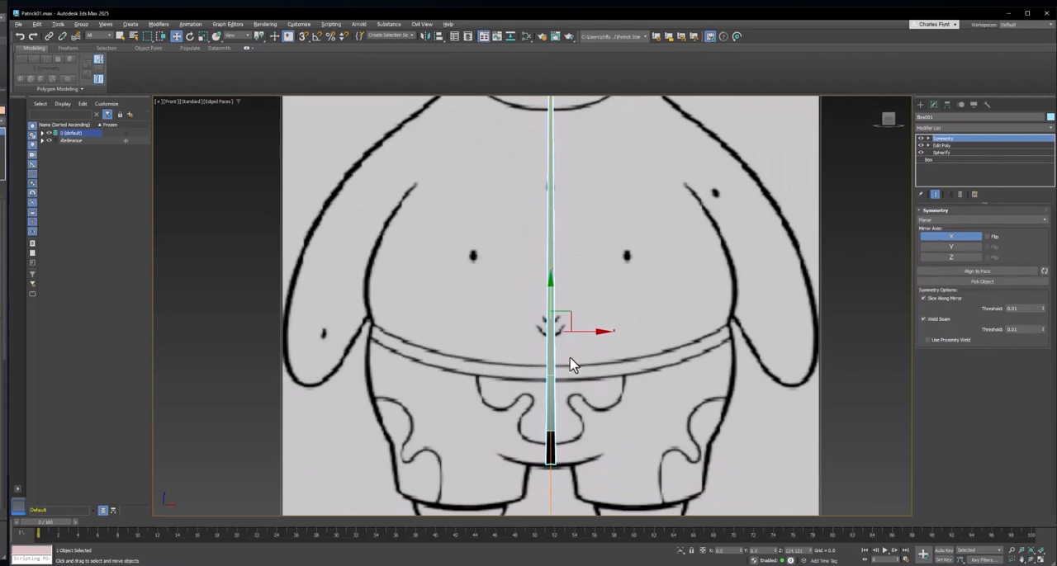
{"action": "scroll", "coordinate": [573, 364], "scroll_direction": "up", "scroll_amount": 3}
{"action": "scroll", "coordinate": [573, 363], "scroll_direction": "down", "scroll_amount": 3}
{"action": "middle_click_drag", "start_coordinate": [572, 363], "coordinate": [565, 339]}
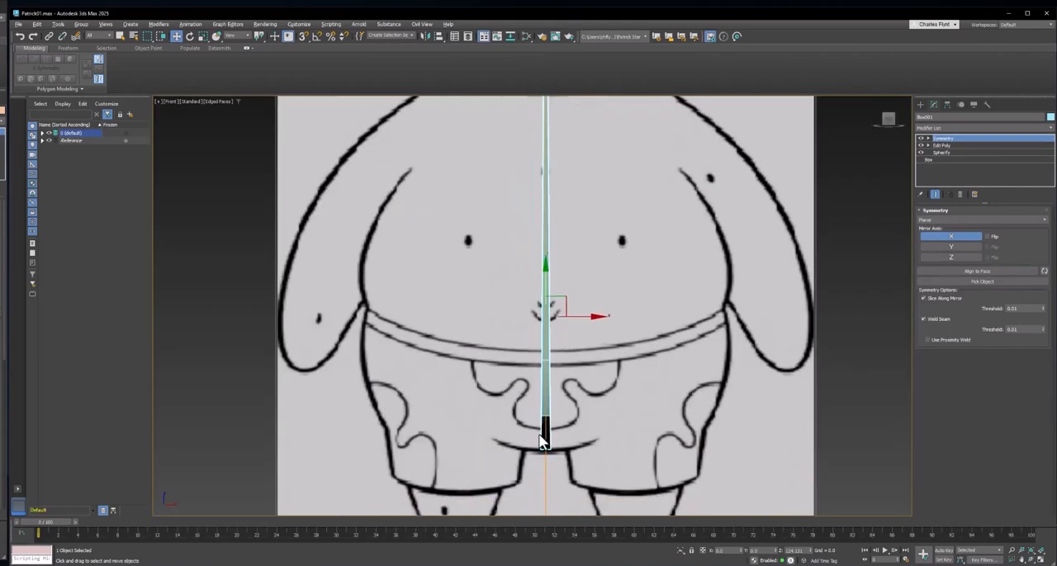
{"action": "middle_click_drag", "start_coordinate": [585, 391], "coordinate": [583, 387]}
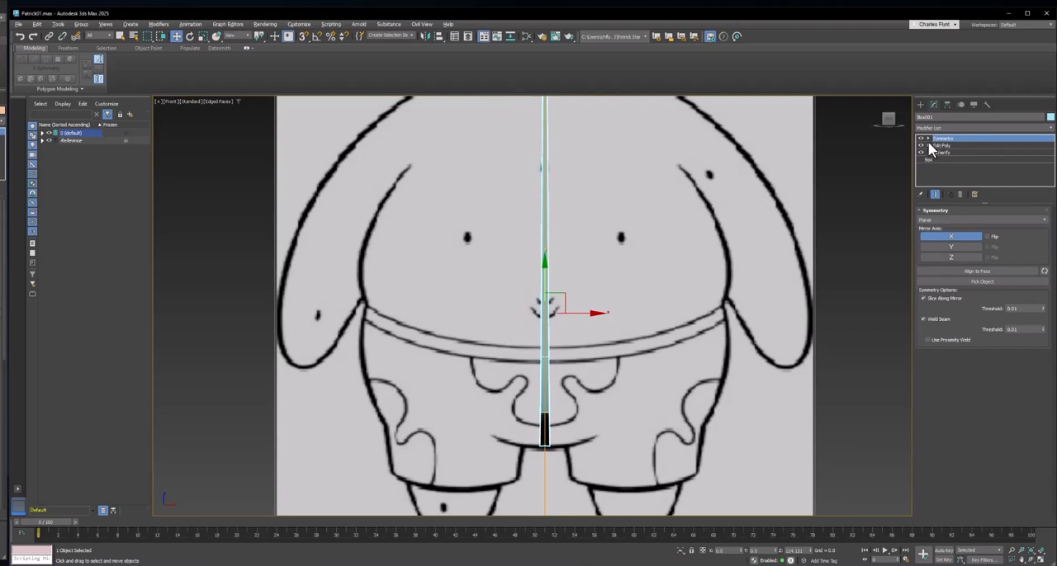
{"action": "key", "text": "1"}
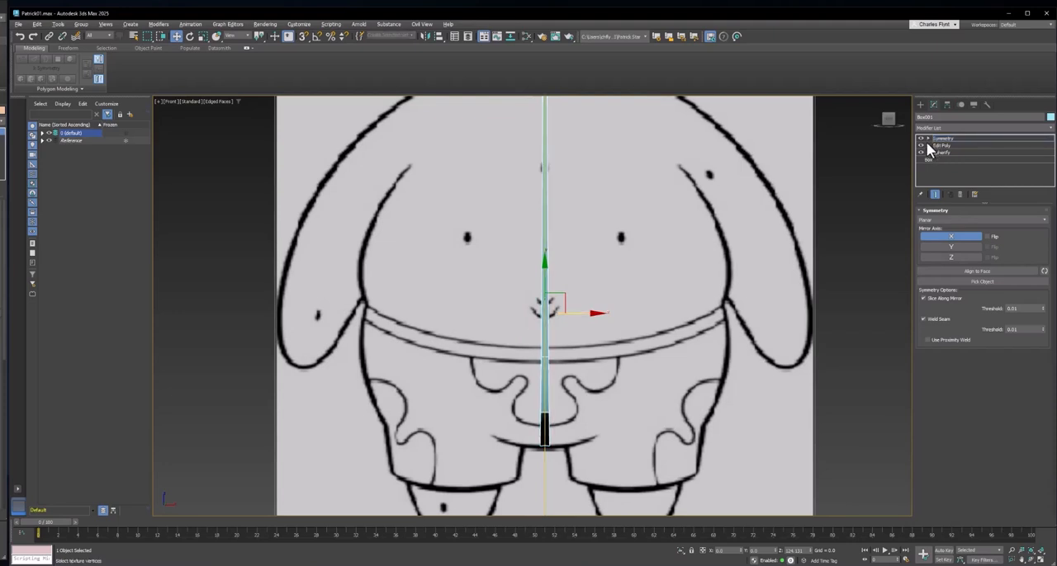
{"action": "left_click", "coordinate": [928, 145]}
{"action": "left_click", "coordinate": [942, 154]}
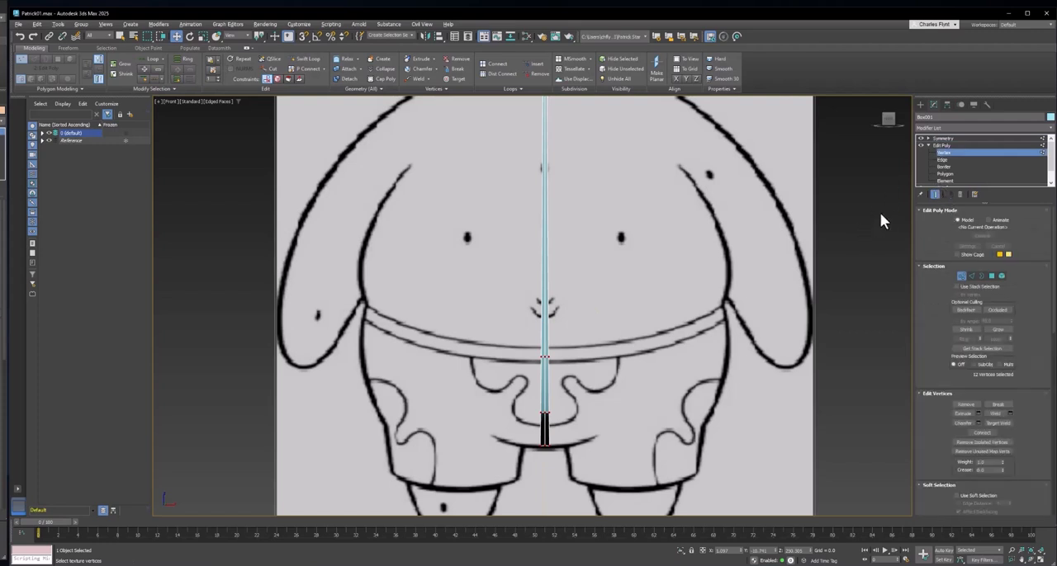
{"action": "left_click", "coordinate": [921, 138]}
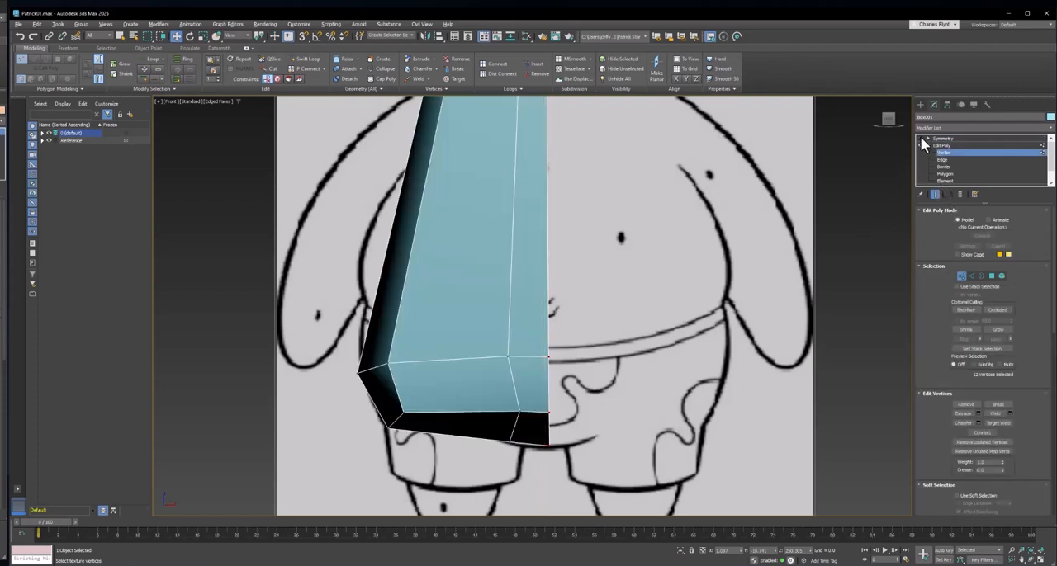
- Select the centre-seam vertices at the waist, bottom and head tip, and reset their X position to 0
{"action": "left_click_drag", "start_coordinate": [571, 363], "coordinate": [541, 331]}
{"action": "left_click_drag", "start_coordinate": [572, 376], "coordinate": [541, 340]}
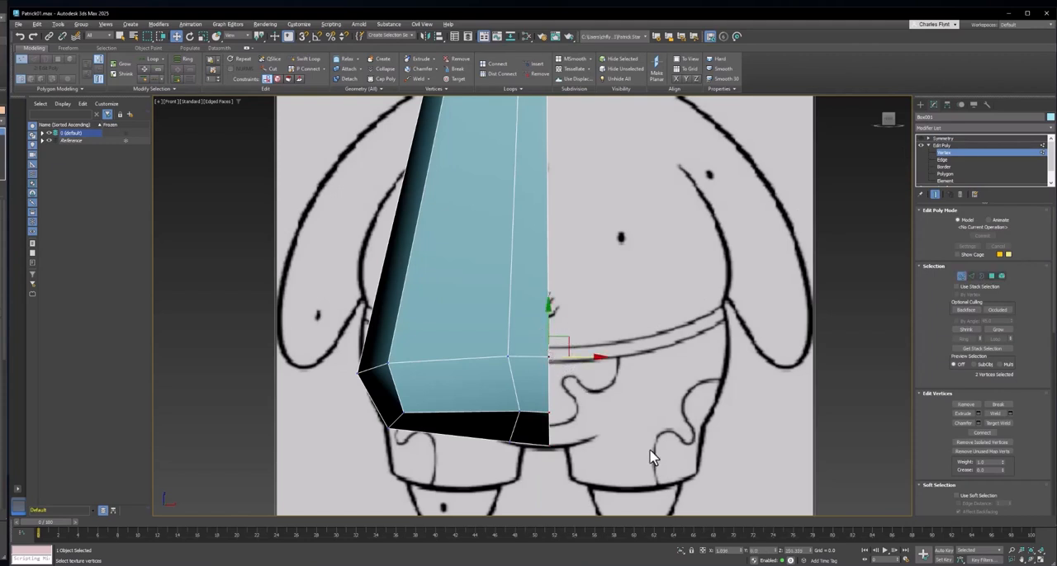
{"action": "right_click", "coordinate": [742, 551]}
{"action": "left_click_drag", "start_coordinate": [611, 464], "coordinate": [542, 396]}
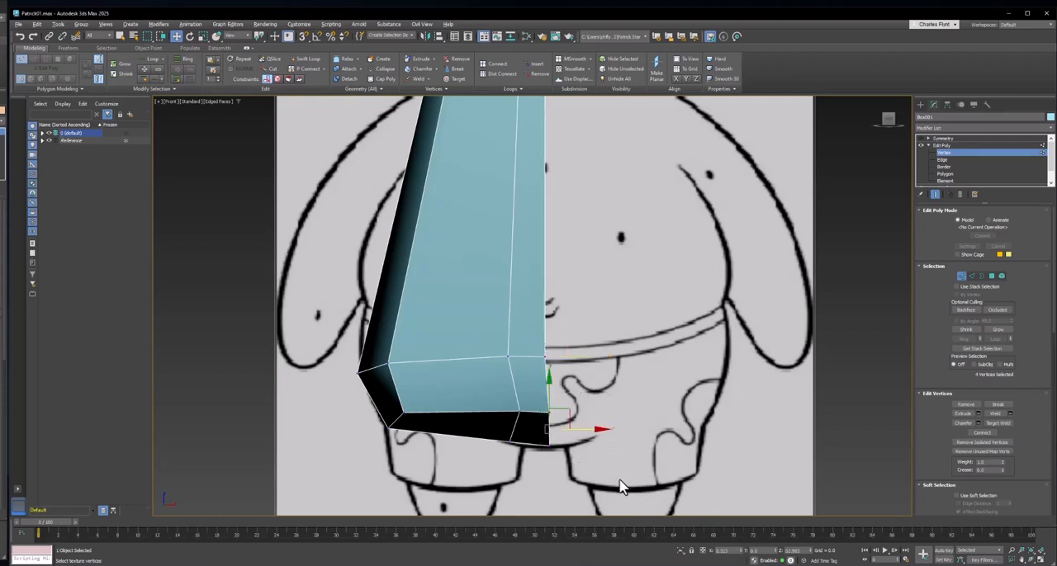
{"action": "right_click", "coordinate": [742, 552]}
{"action": "middle_click_drag", "start_coordinate": [603, 226], "coordinate": [594, 450]}
{"action": "middle_click_drag", "start_coordinate": [614, 196], "coordinate": [610, 401]}
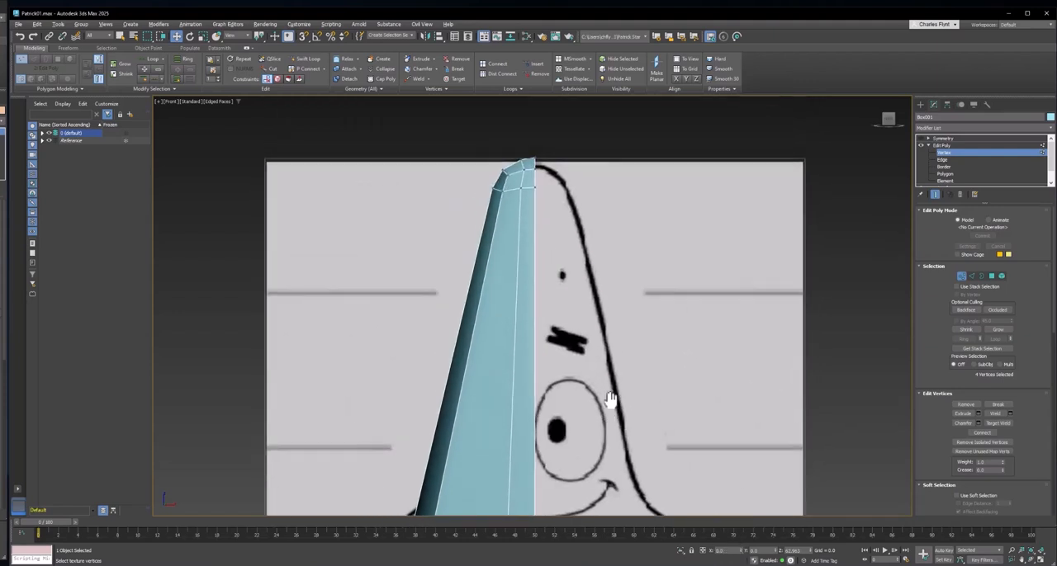
{"action": "left_click_drag", "start_coordinate": [577, 303], "coordinate": [536, 199]}
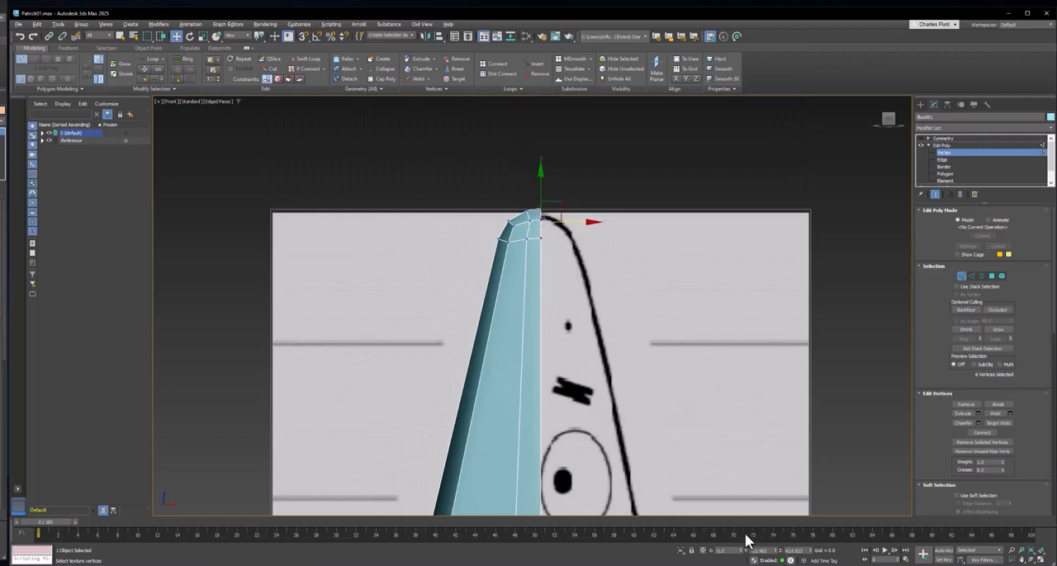
- Turn the Symmetry modifier back on, select it, and examine its mirrored result along the body's centre line
{"action": "left_click", "coordinate": [947, 138]}
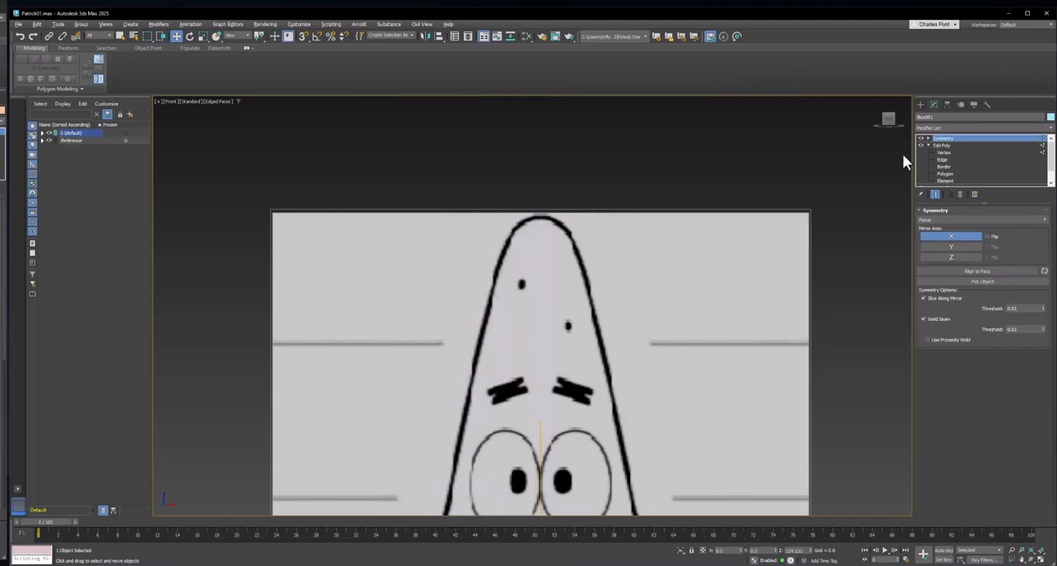
{"action": "middle_click_drag", "start_coordinate": [668, 396], "coordinate": [585, 130]}
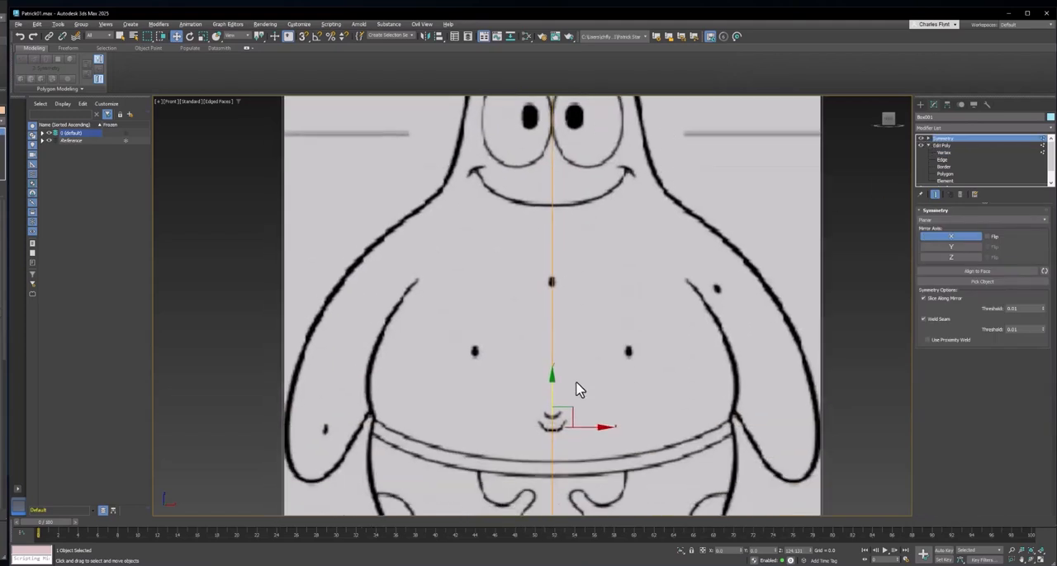
{"action": "middle_click_drag", "start_coordinate": [578, 390], "coordinate": [556, 244]}
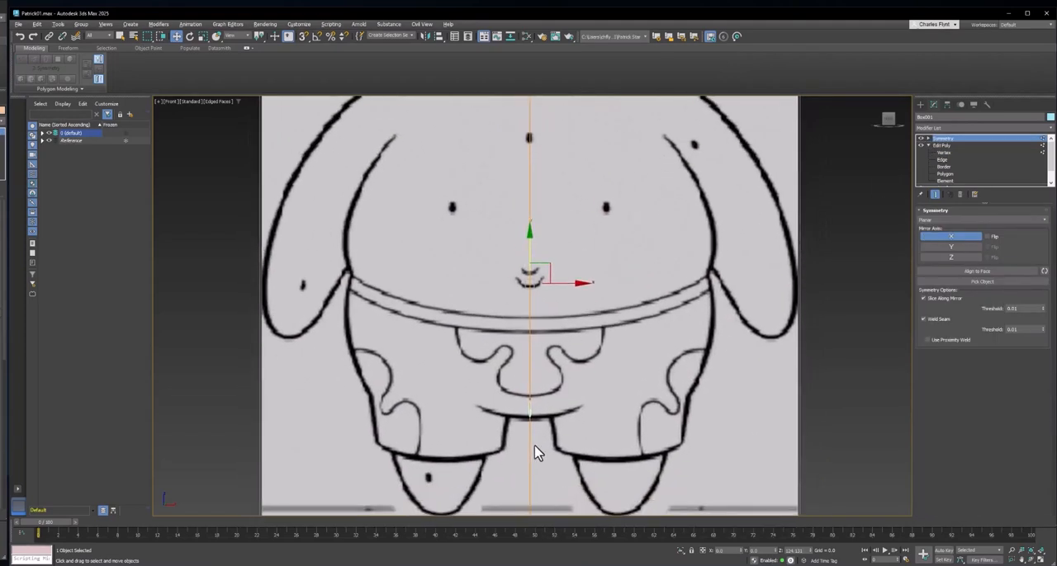
{"action": "scroll", "coordinate": [535, 453], "scroll_direction": "up", "scroll_amount": 5}
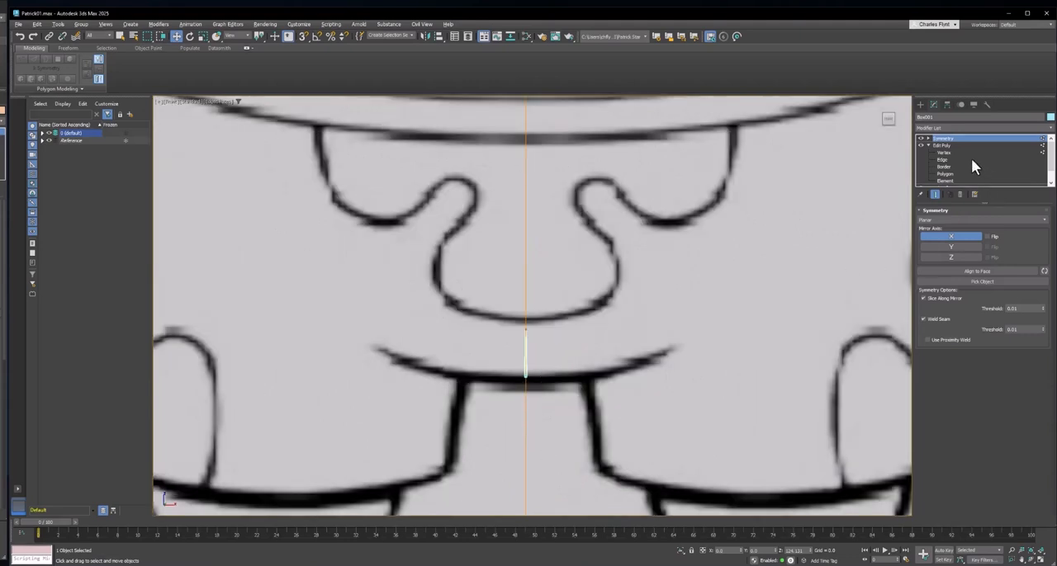
- Flip the Symmetry modifier's mirror direction on the X axis and check the centre seam for gaps
{"action": "left_click", "coordinate": [986, 237]}
{"action": "scroll", "coordinate": [606, 288], "scroll_direction": "down", "scroll_amount": 2}
{"action": "scroll", "coordinate": [606, 288], "scroll_direction": "up", "scroll_amount": 4}
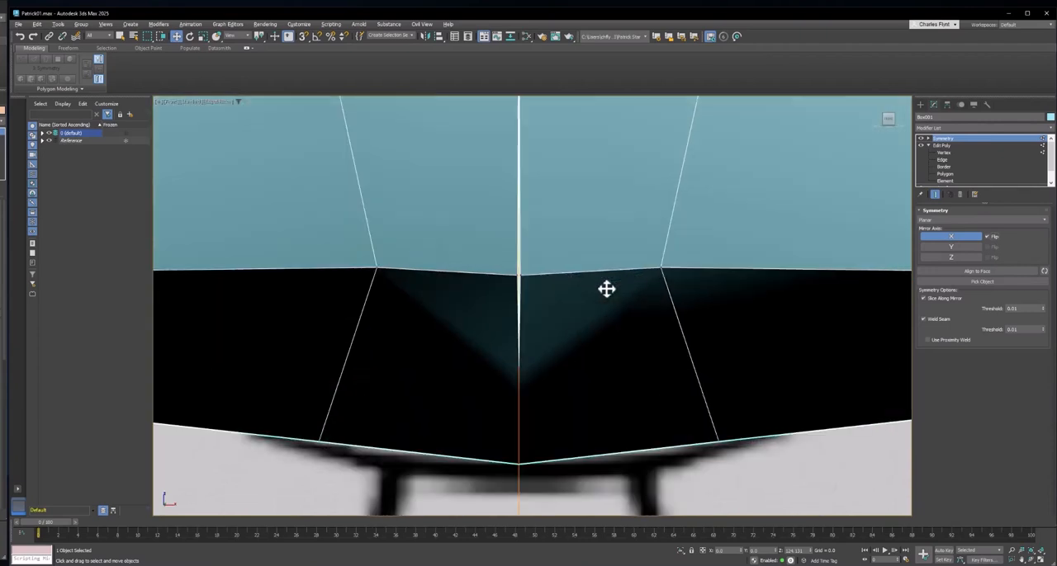
- At Edit Poly's vertex level, move the stray centre-seam vertex near the body's bottom along X to close the gap
{"action": "left_click", "coordinate": [943, 152]}
{"action": "scroll", "coordinate": [529, 276], "scroll_direction": "up", "scroll_amount": 3}
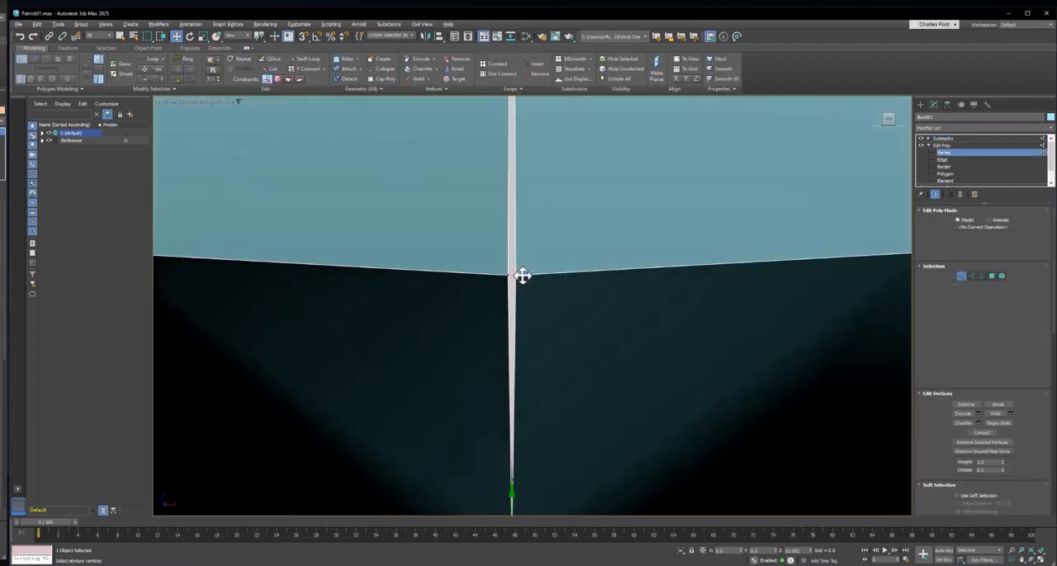
{"action": "left_click", "coordinate": [505, 274]}
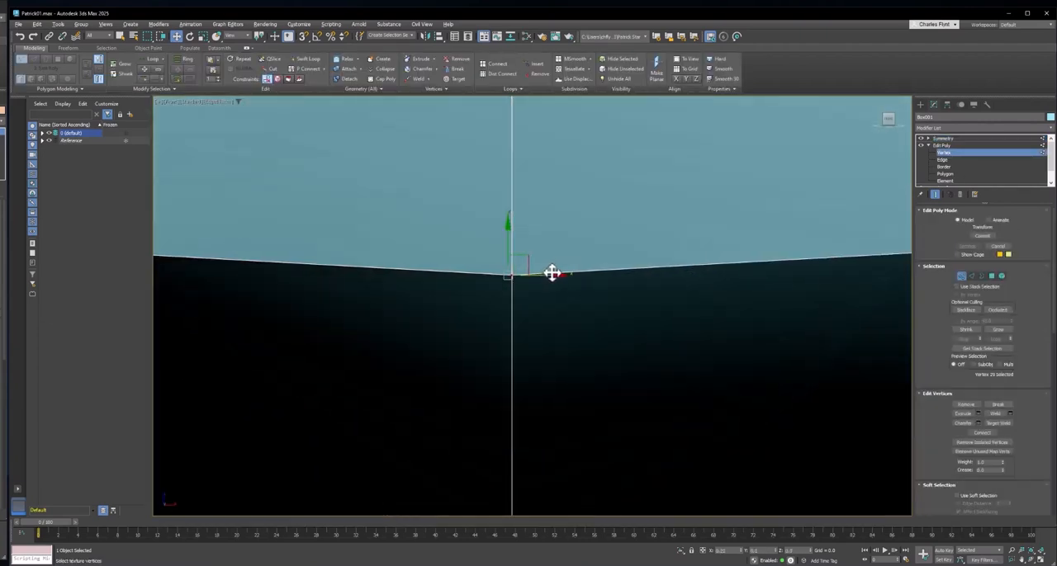
{"action": "scroll", "coordinate": [551, 280], "scroll_direction": "down", "scroll_amount": 5}
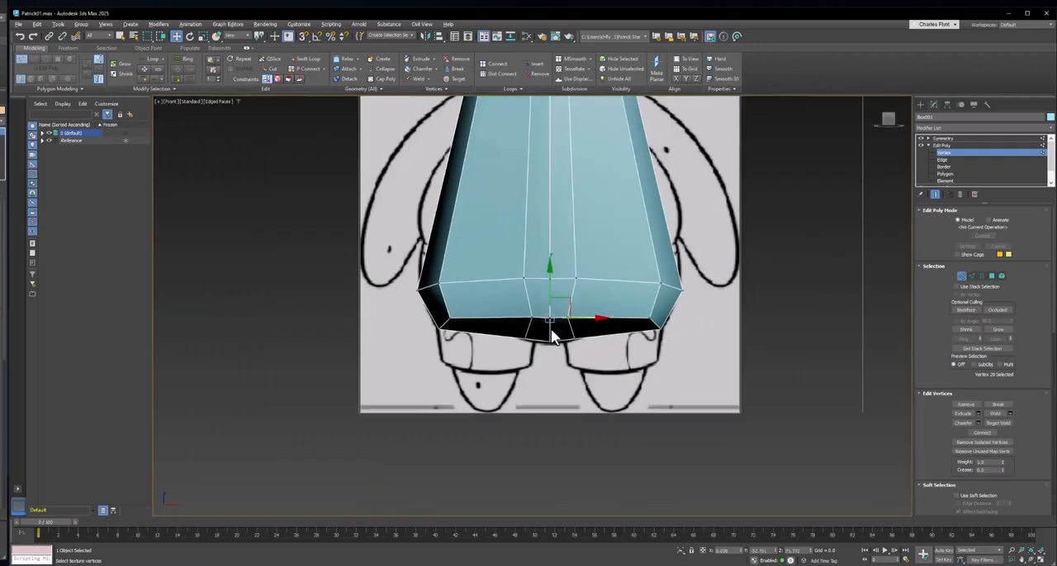
{"action": "scroll", "coordinate": [552, 331], "scroll_direction": "down", "scroll_amount": 2}
- Enable Show Cage for Edit Poly and examine the cage over the body's lower half and head
{"action": "middle_click_drag", "start_coordinate": [570, 151], "coordinate": [568, 274]}
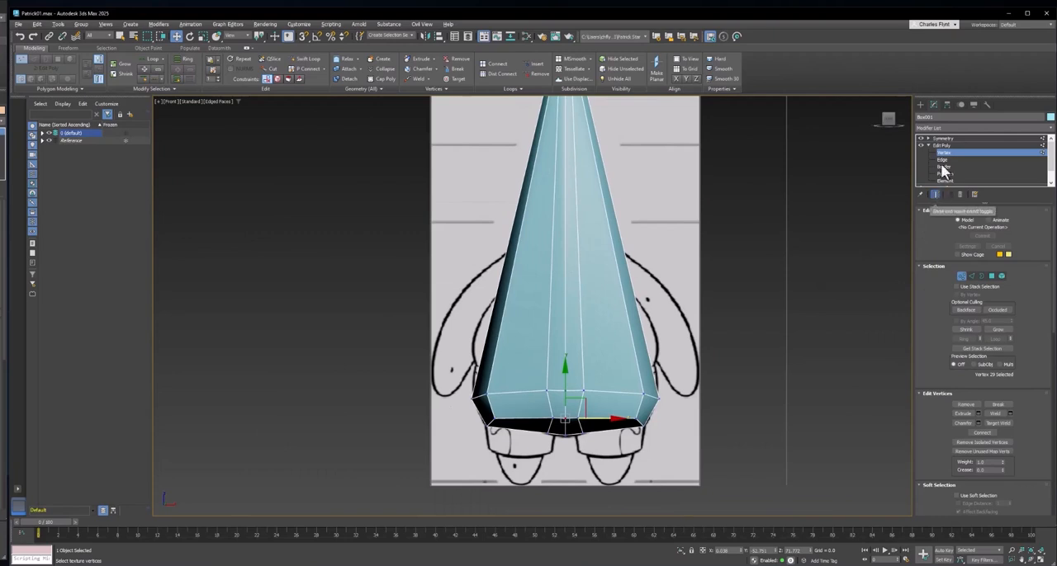
{"action": "left_click", "coordinate": [956, 254]}
{"action": "middle_click_drag", "start_coordinate": [630, 267], "coordinate": [636, 276]}
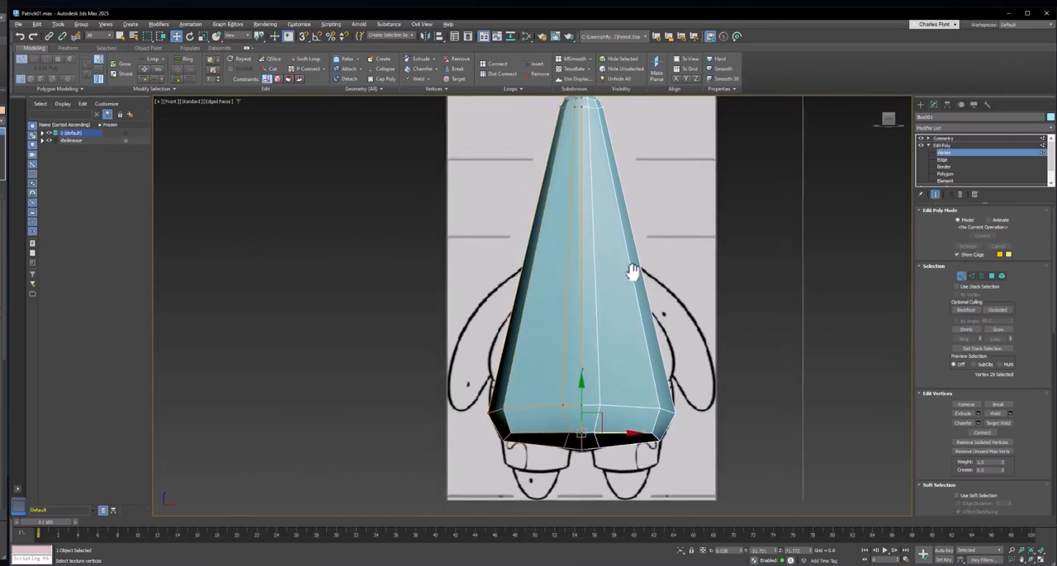
{"action": "scroll", "coordinate": [503, 417], "scroll_direction": "up", "scroll_amount": 2}
{"action": "middle_click_drag", "start_coordinate": [498, 394], "coordinate": [489, 335]}
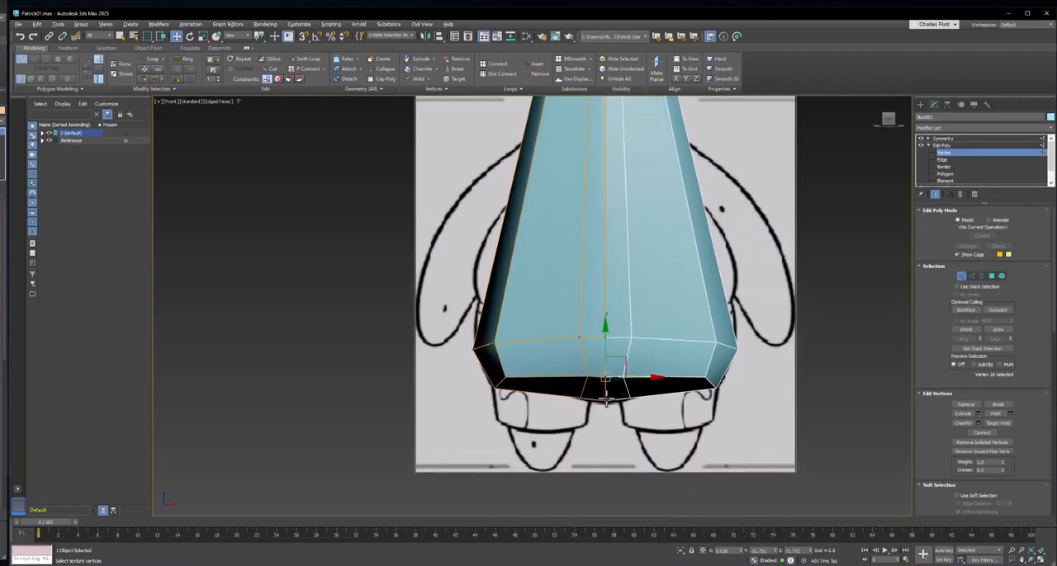
{"action": "middle_click_drag", "start_coordinate": [614, 393], "coordinate": [625, 442]}
{"action": "middle_click_drag", "start_coordinate": [602, 361], "coordinate": [600, 432]}
{"action": "middle_click_drag", "start_coordinate": [592, 401], "coordinate": [569, 433]}
{"action": "scroll", "coordinate": [547, 399], "scroll_direction": "down", "scroll_amount": 3}
{"action": "middle_click_drag", "start_coordinate": [550, 399], "coordinate": [551, 371]}
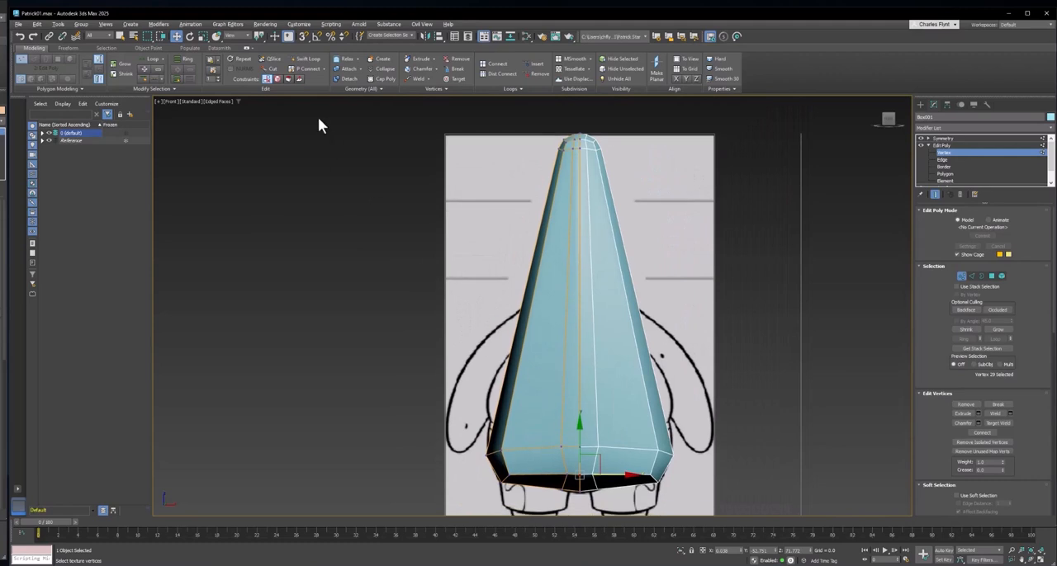
- Insert a horizontal edge loop around the belly with Swift Loop and return to vertex level with the Move tool
{"action": "left_click", "coordinate": [306, 63]}
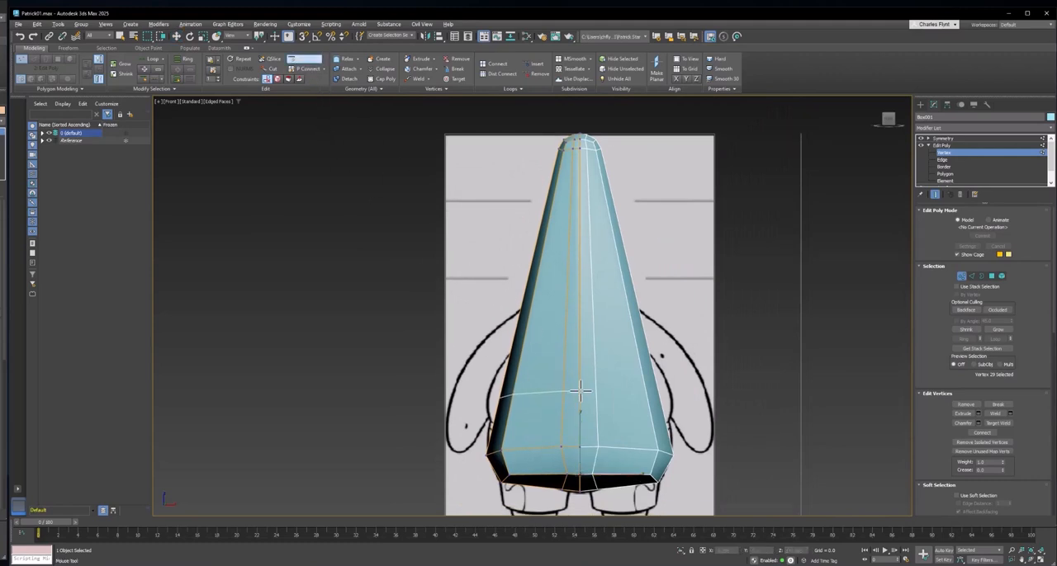
{"action": "left_click", "coordinate": [519, 388]}
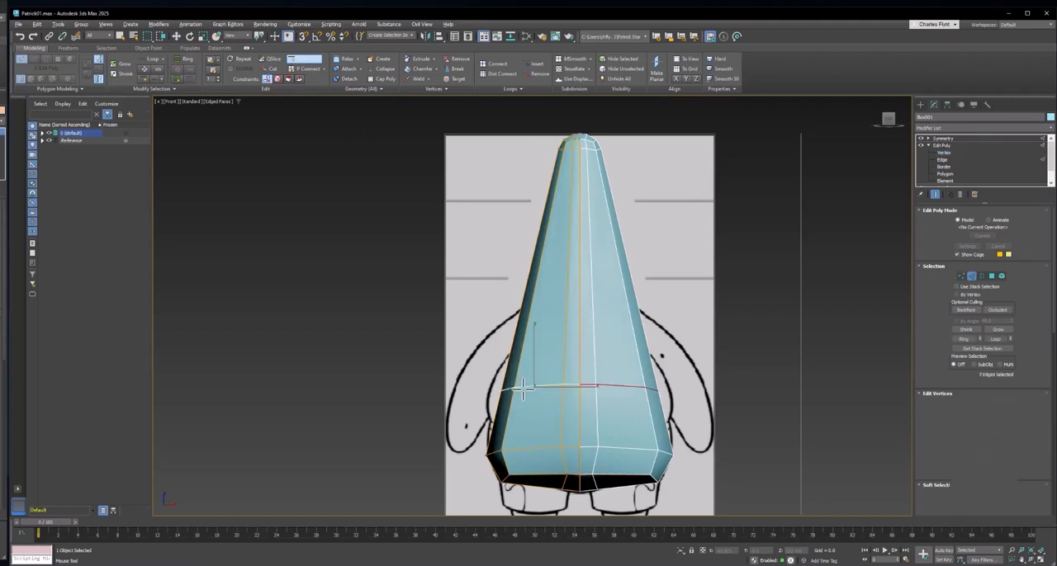
{"action": "left_click", "coordinate": [961, 275], "text": "ctrl"}
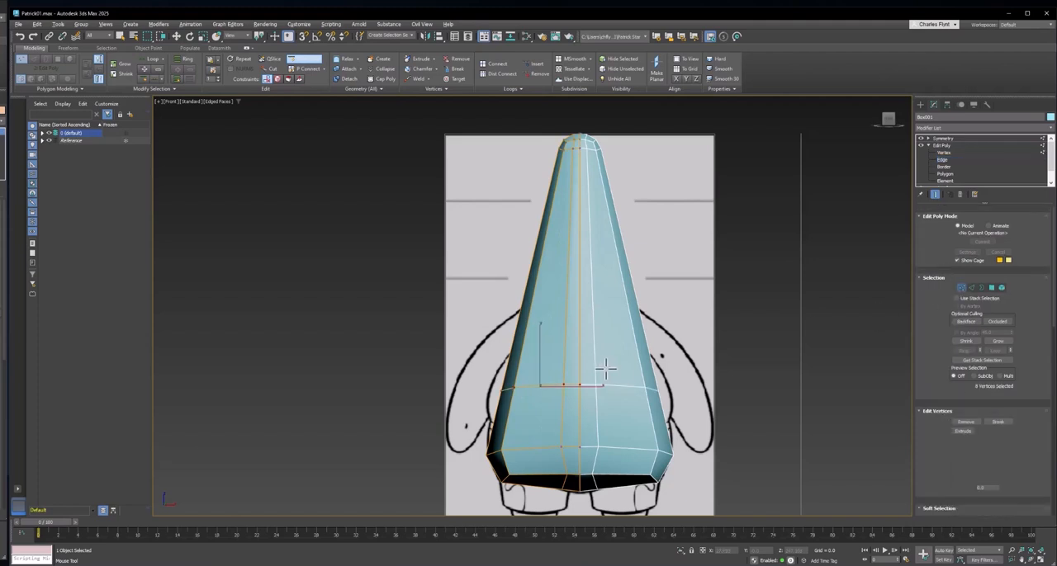
{"action": "key", "text": "w"}
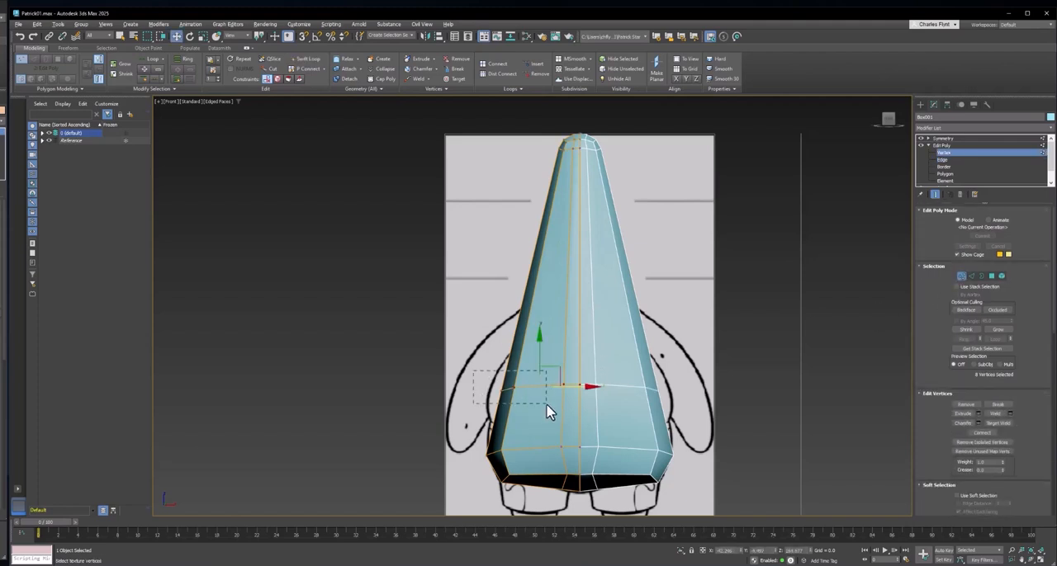
- Select the belly loop's outer side vertices and move them outward along X to the reference's body outline
{"action": "left_click_drag", "start_coordinate": [546, 404], "coordinate": [541, 387]}
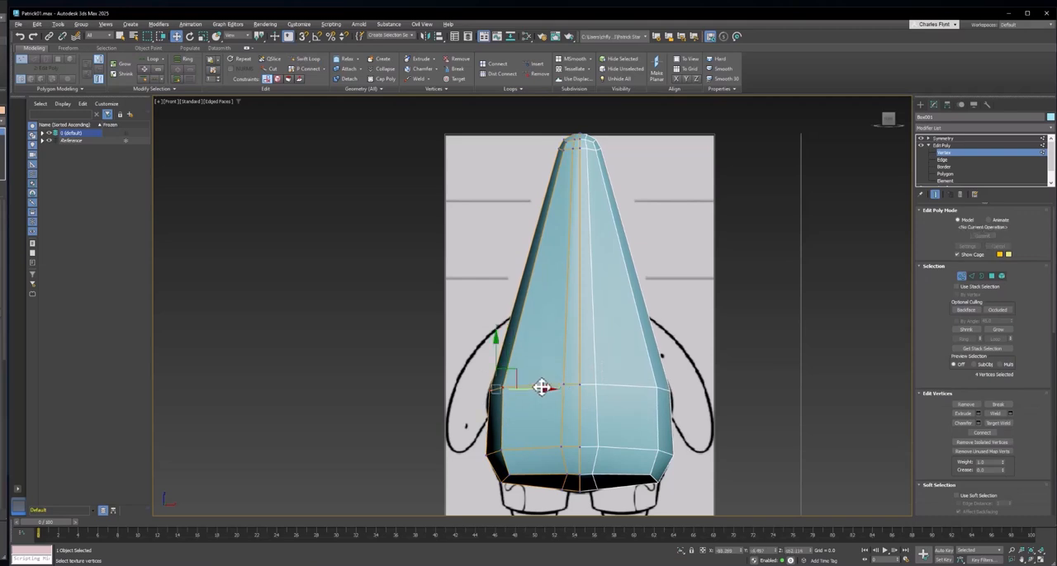
{"action": "scroll", "coordinate": [541, 387], "scroll_direction": "up", "scroll_amount": 2}
{"action": "scroll", "coordinate": [535, 357], "scroll_direction": "up", "scroll_amount": 1}
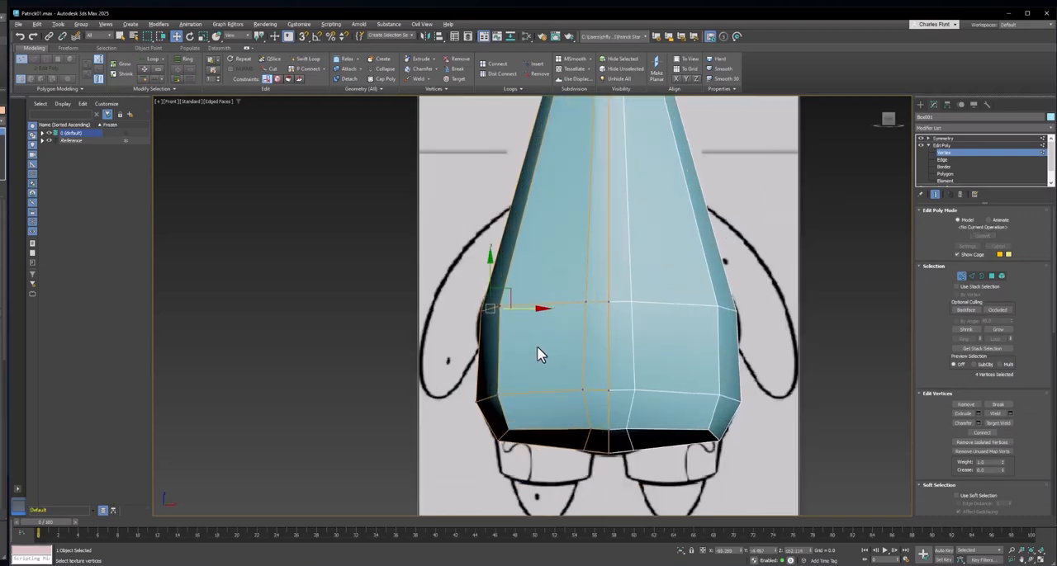
{"action": "middle_click_drag", "start_coordinate": [537, 356], "coordinate": [523, 421]}
{"action": "scroll", "coordinate": [523, 421], "scroll_direction": "down", "scroll_amount": 1}
{"action": "scroll", "coordinate": [573, 321], "scroll_direction": "down", "scroll_amount": 1}
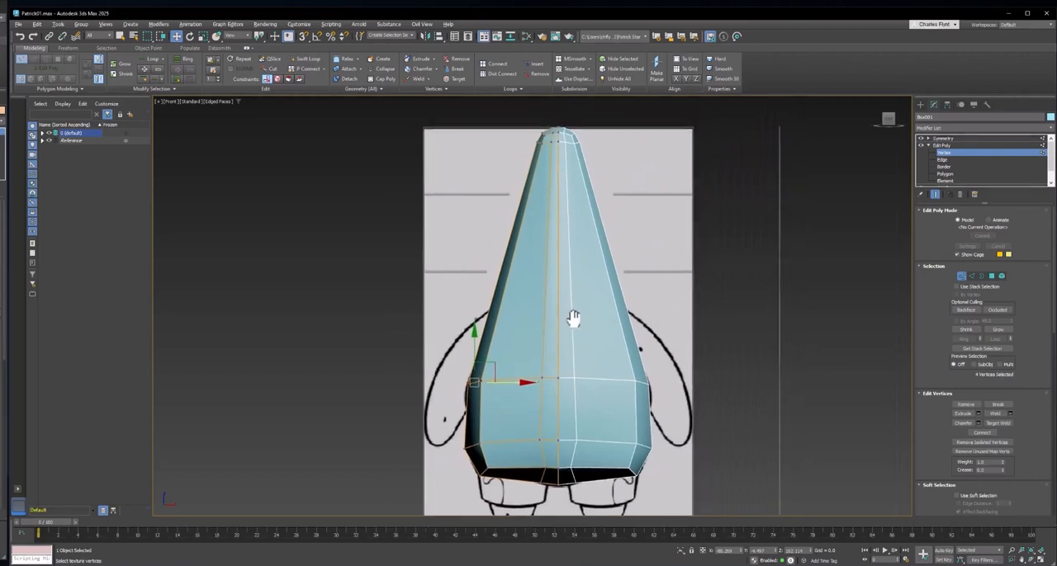
{"action": "mouse_move", "coordinate": [535, 288]}
{"action": "middle_mouse_down"}
{"action": "mouse_move", "coordinate": [557, 259]}
{"action": "mouse_move", "coordinate": [537, 305]}
{"action": "middle_mouse_up"}
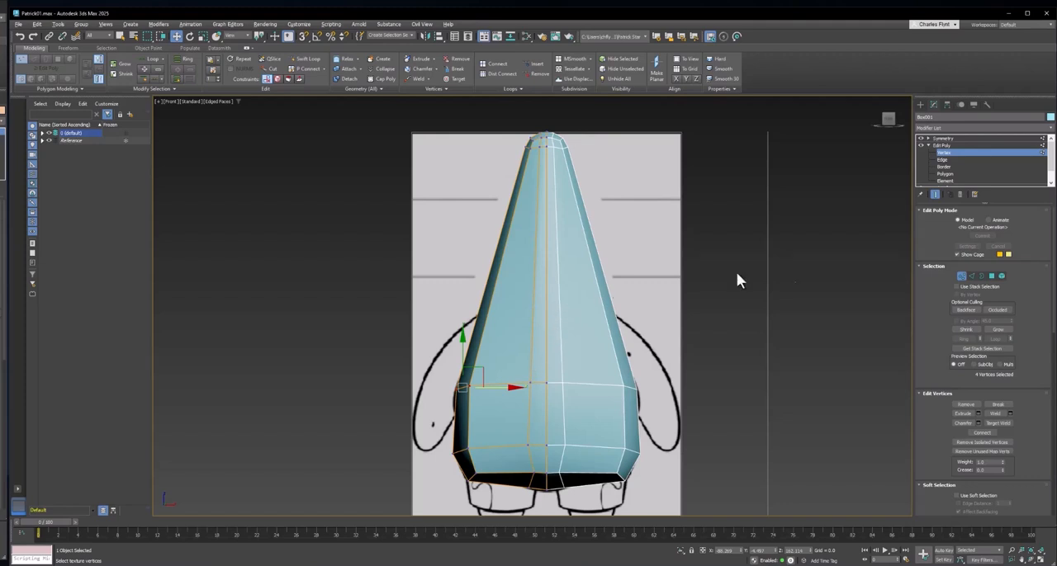
- Turn on See-Through display in the body's object properties to expose the reference drawing behind it
{"action": "right_click", "coordinate": [538, 259]}
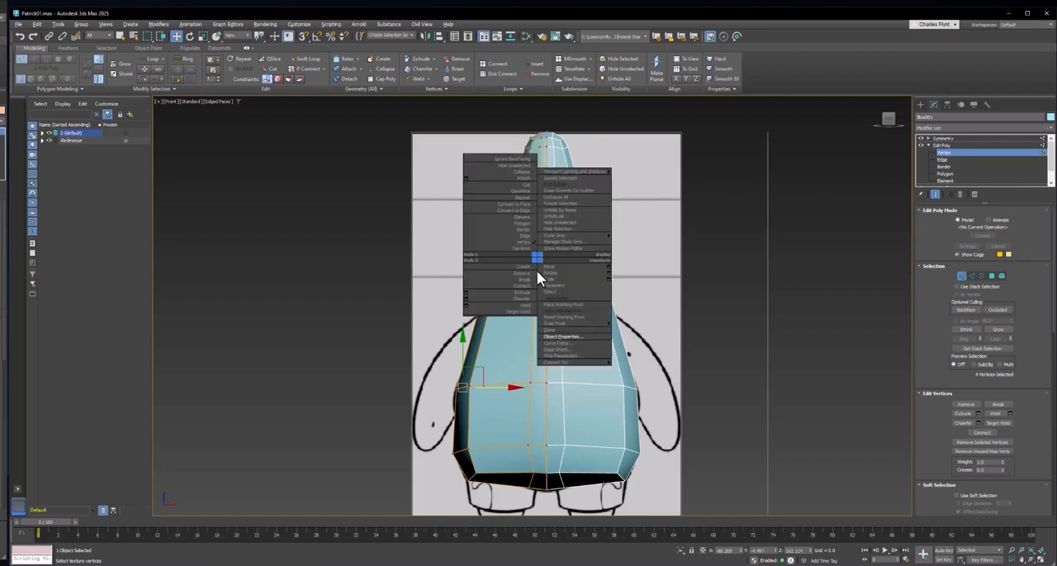
{"action": "left_click", "coordinate": [562, 336]}
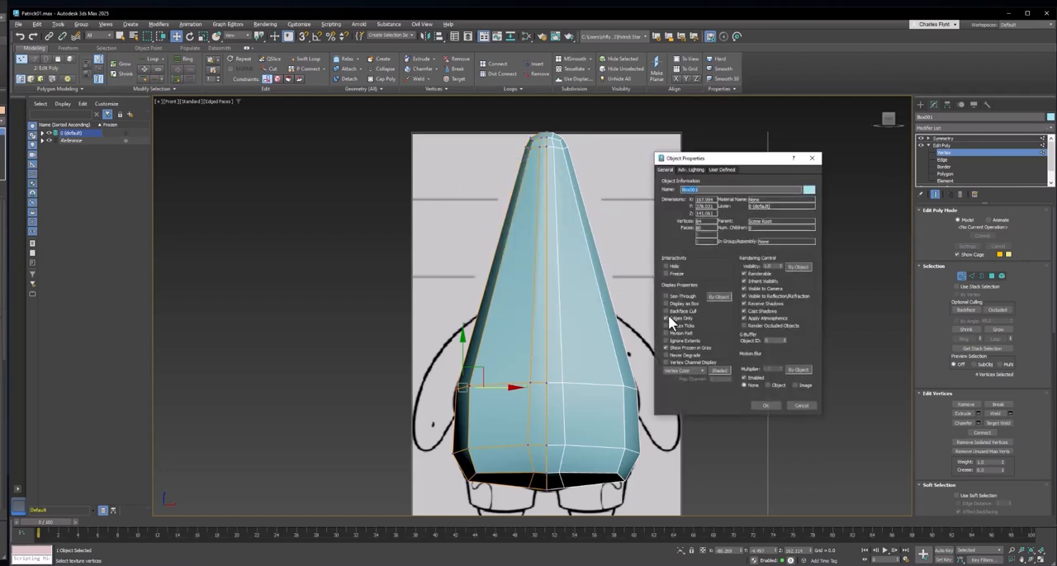
{"action": "left_click", "coordinate": [665, 296]}
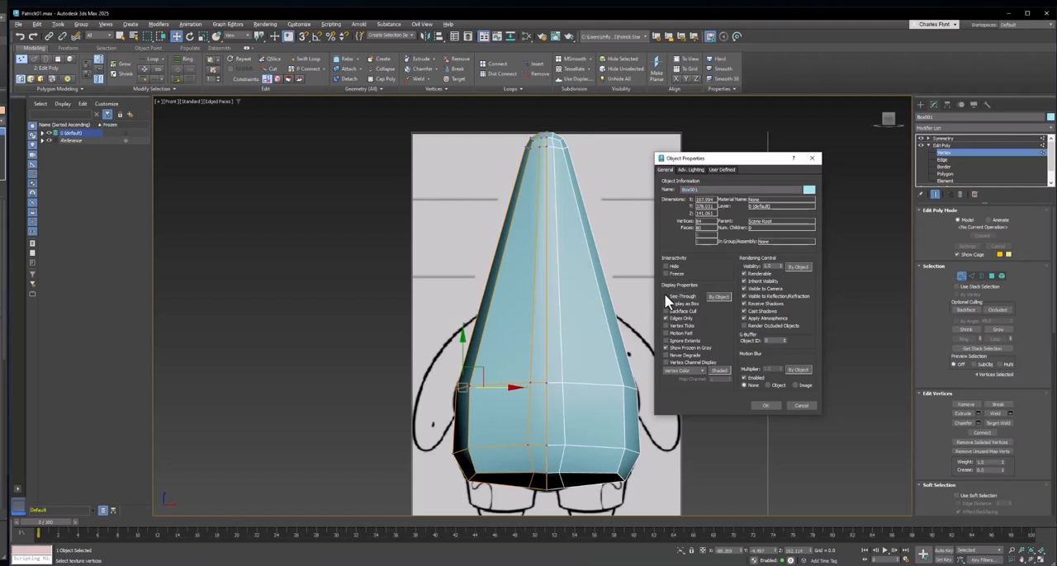
{"action": "left_click", "coordinate": [765, 405]}
{"action": "mouse_move", "coordinate": [536, 330]}
{"action": "middle_mouse_down"}
{"action": "mouse_move", "coordinate": [543, 304]}
{"action": "mouse_move", "coordinate": [538, 318]}
{"action": "middle_mouse_up"}
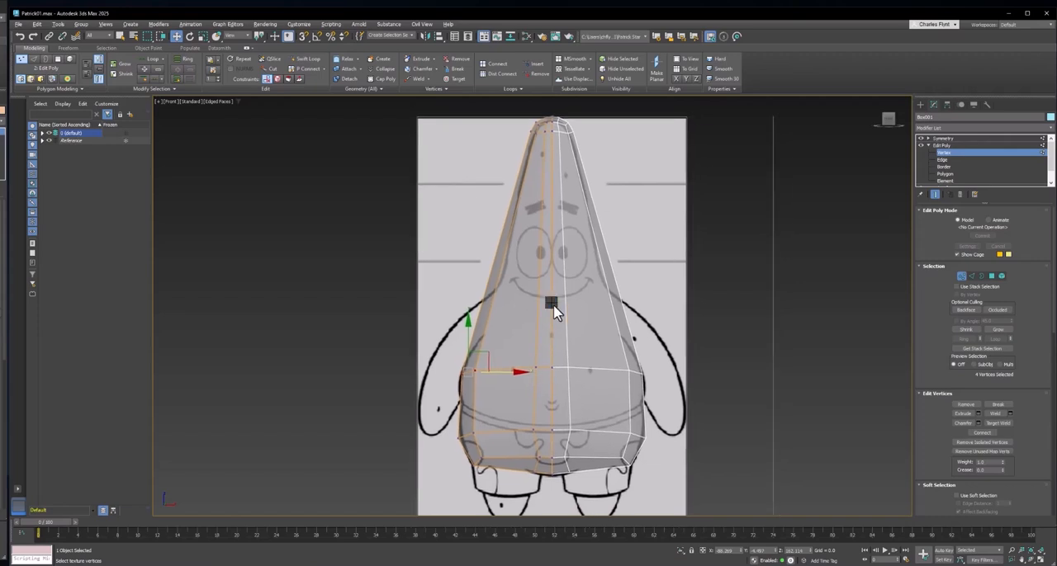
- Turn off See-Through display in the body's object properties
{"action": "right_click", "coordinate": [550, 306]}
{"action": "left_click", "coordinate": [578, 382]}
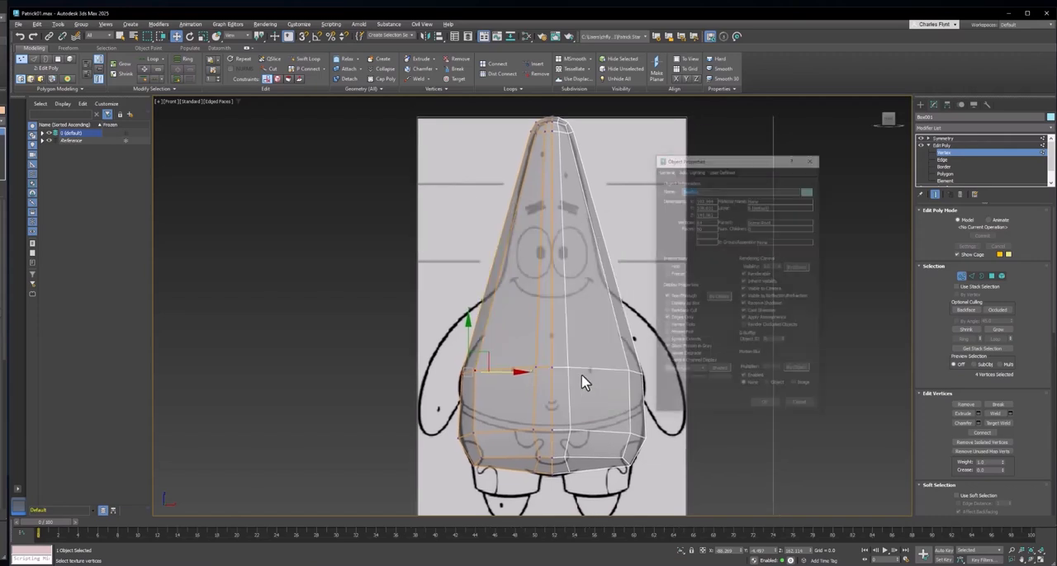
{"action": "left_click", "coordinate": [663, 290]}
{"action": "left_click", "coordinate": [767, 401]}
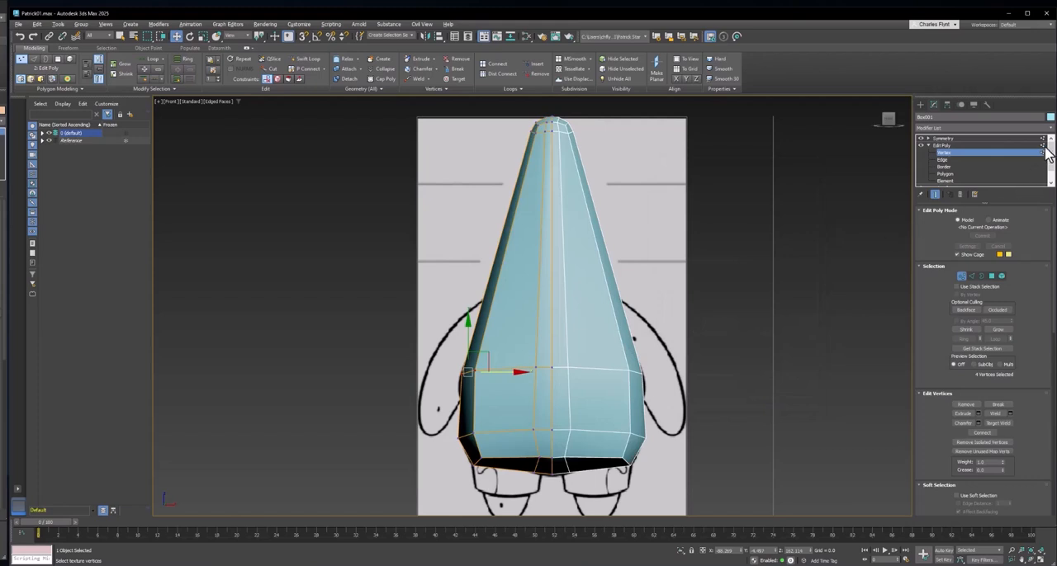
- Change the body's object colour to magenta from the basic colour palette
{"action": "left_click", "coordinate": [1049, 117]}
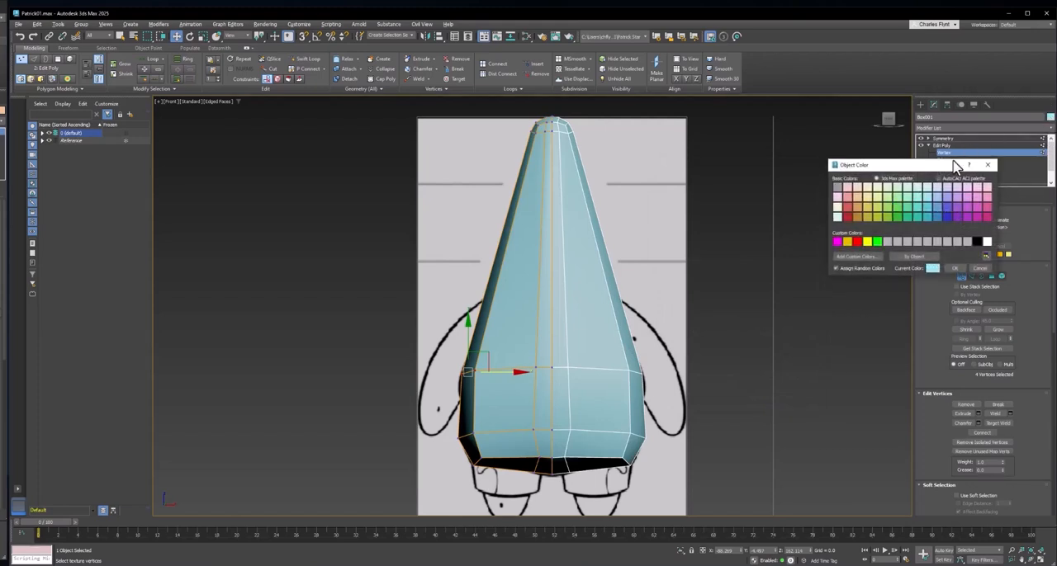
{"action": "left_click", "coordinate": [975, 209]}
{"action": "left_click", "coordinate": [955, 269]}
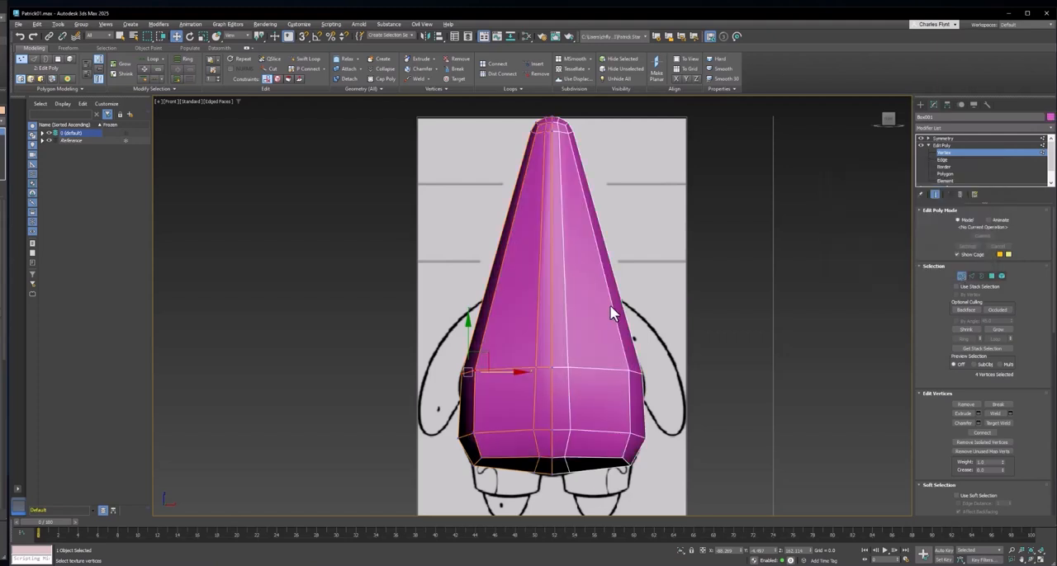
- Set the body's visibility to 0.5 in its object properties
{"action": "right_click", "coordinate": [560, 304]}
{"action": "left_click", "coordinate": [593, 377]}
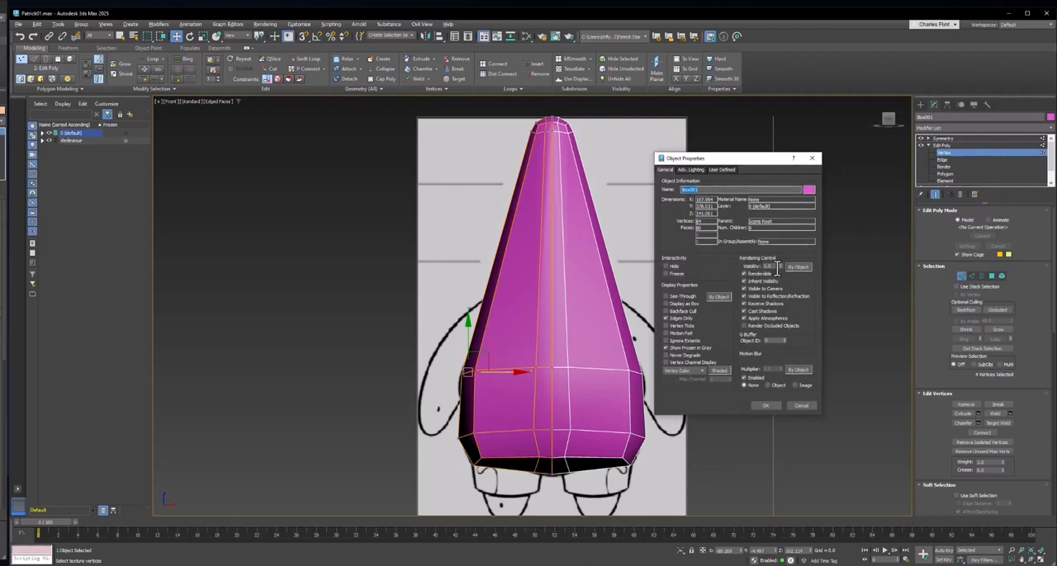
{"action": "left_click", "coordinate": [780, 267]}
{"action": "left_click", "coordinate": [763, 405]}
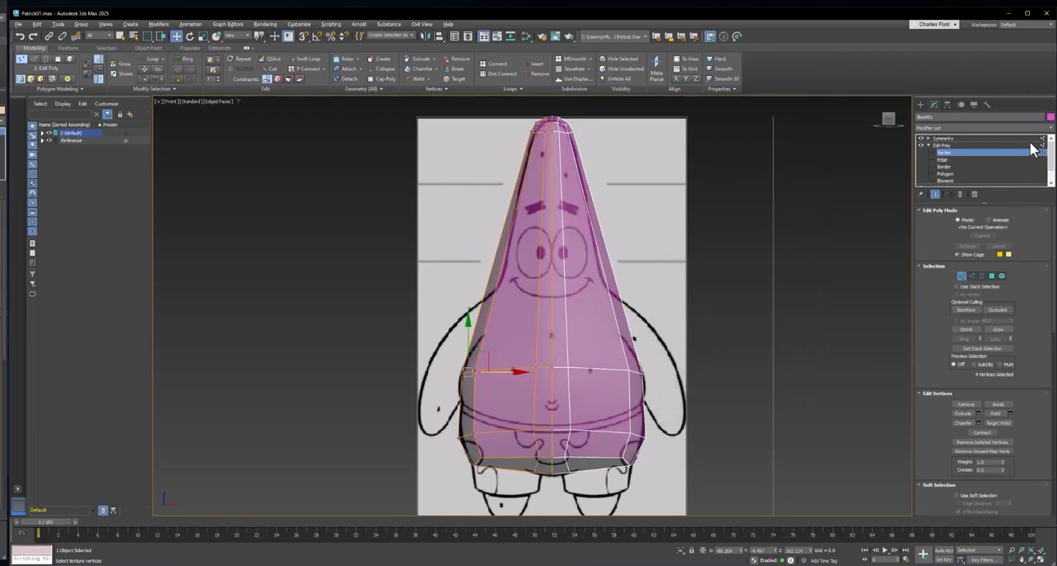
- Lower the body's visibility to 0.0 in its object properties
{"action": "right_click", "coordinate": [532, 234]}
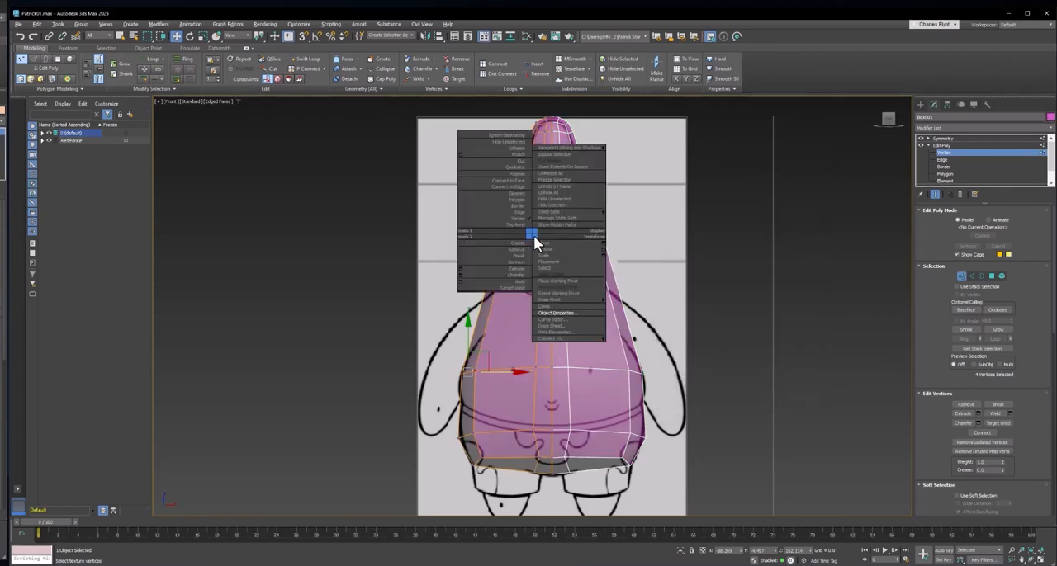
{"action": "left_click", "coordinate": [568, 313]}
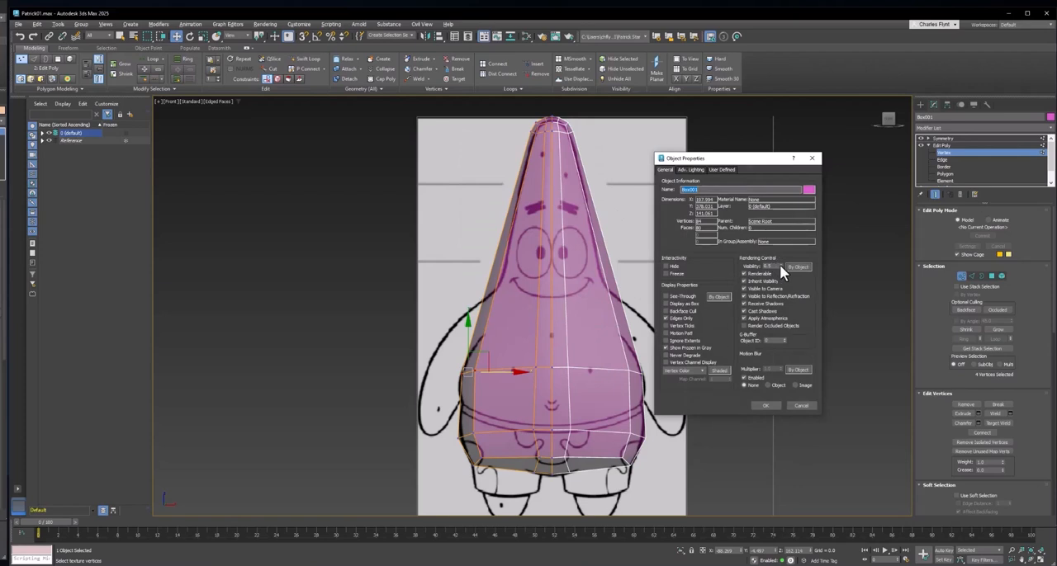
{"action": "left_click_drag", "start_coordinate": [780, 265], "coordinate": [773, 349]}
{"action": "left_click", "coordinate": [762, 406]}
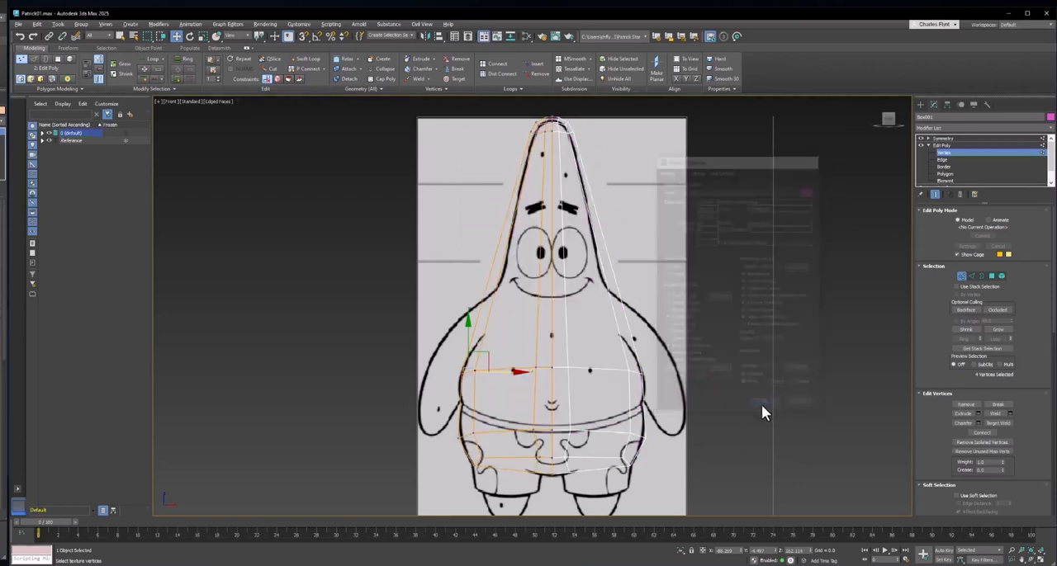
- Raise the body's visibility in its object properties to make its magenta surface semi-transparent over the reference
{"action": "right_click", "coordinate": [561, 249]}
{"action": "left_click", "coordinate": [592, 326]}
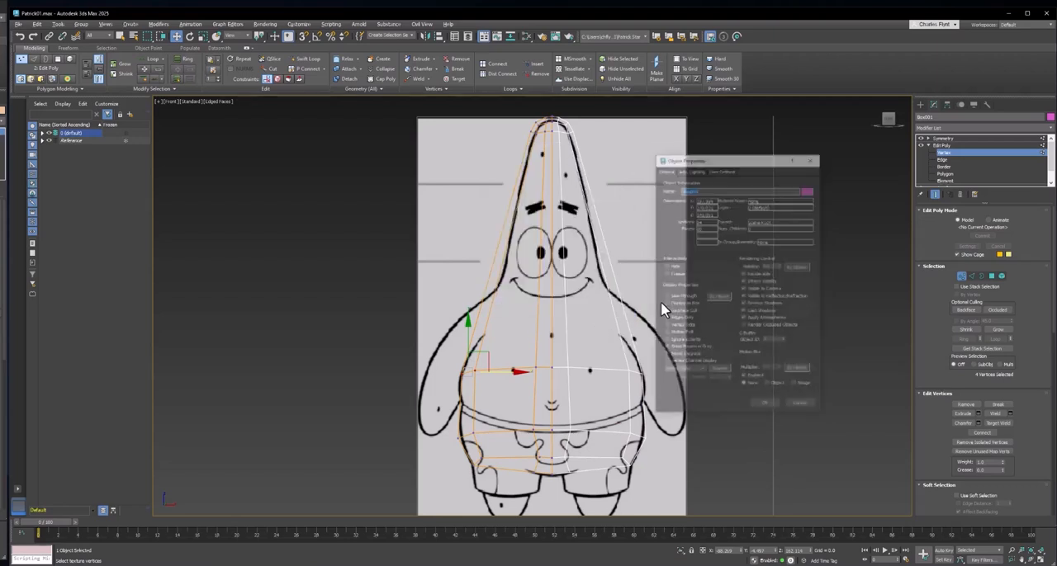
{"action": "left_click", "coordinate": [779, 262]}
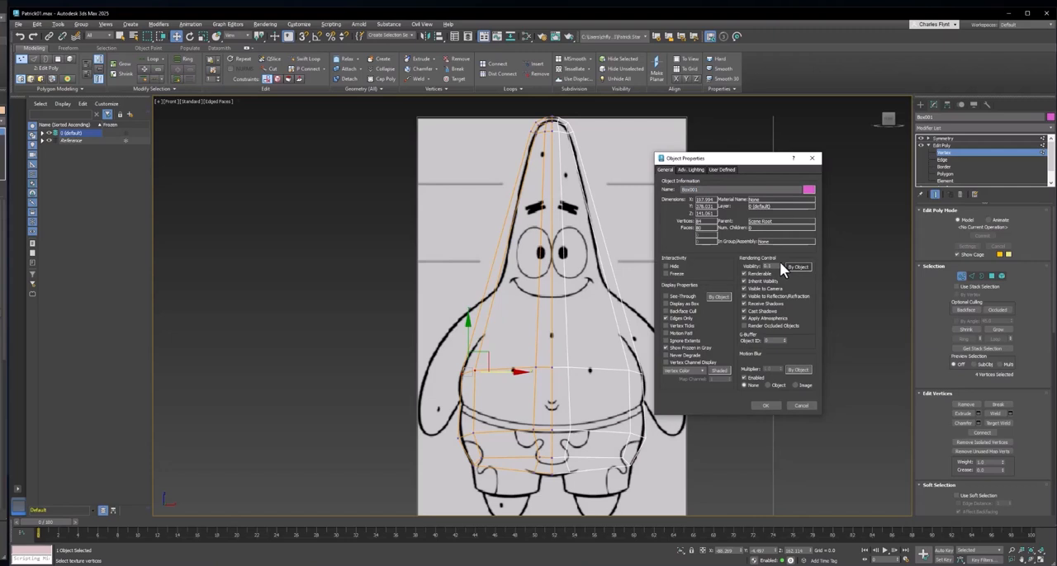
{"action": "left_click", "coordinate": [766, 405]}
- Insert a horizontal edge loop around the body at the smile's height with Swift Loop
{"action": "middle_click_drag", "start_coordinate": [646, 319], "coordinate": [657, 309]}
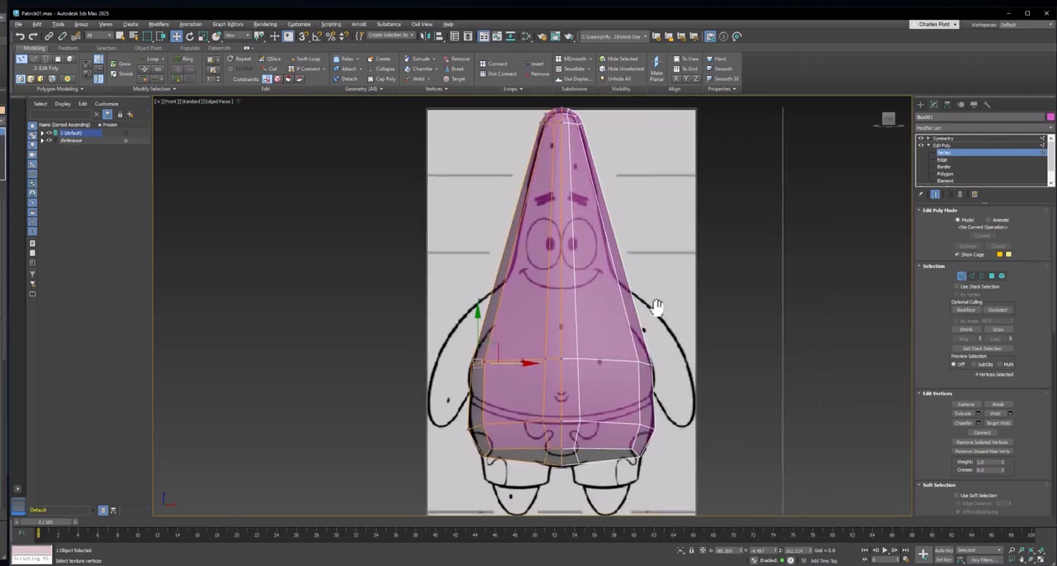
{"action": "scroll", "coordinate": [498, 257], "scroll_direction": "up", "scroll_amount": 2}
{"action": "middle_click_drag", "start_coordinate": [497, 256], "coordinate": [494, 252]}
{"action": "left_click", "coordinate": [310, 61]}
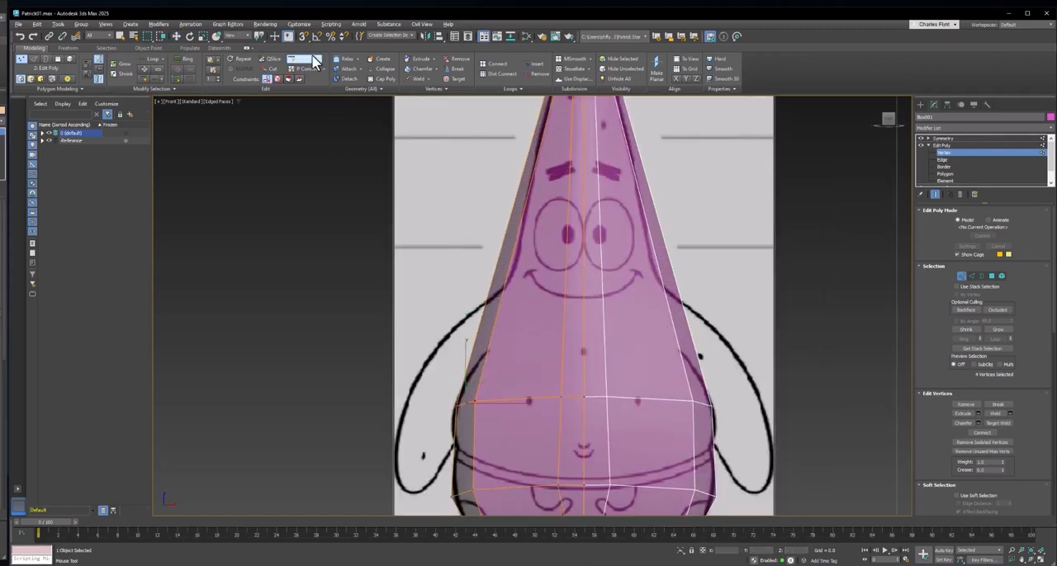
{"action": "left_click", "coordinate": [576, 283]}
{"action": "key", "text": "w"}
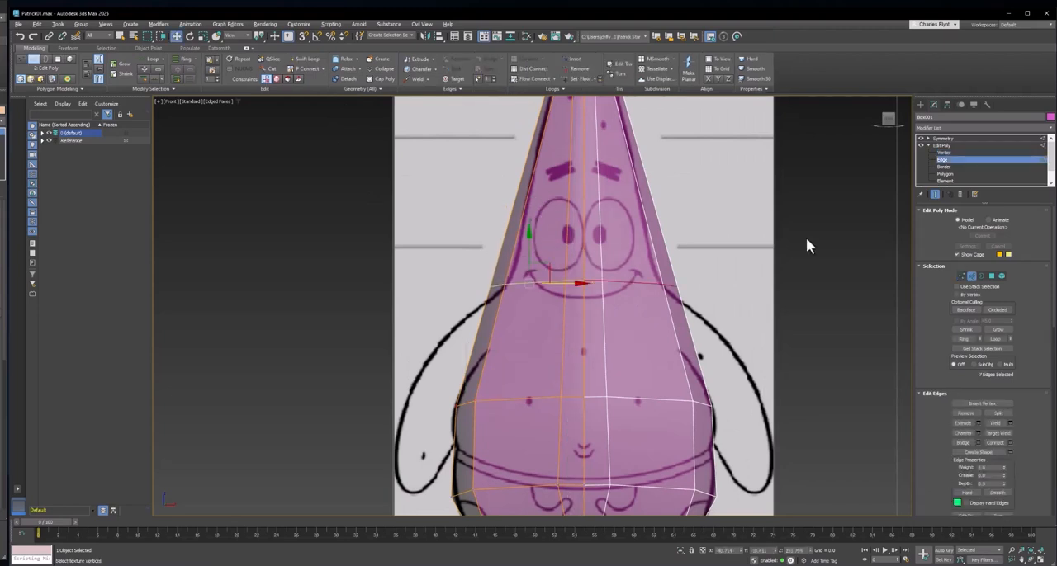
- At vertex level, move the smile-height loop's outer side vertices inward along X to the reference outline and clear the selection
{"action": "left_click", "coordinate": [960, 277]}
{"action": "left_click_drag", "start_coordinate": [444, 243], "coordinate": [542, 295]}
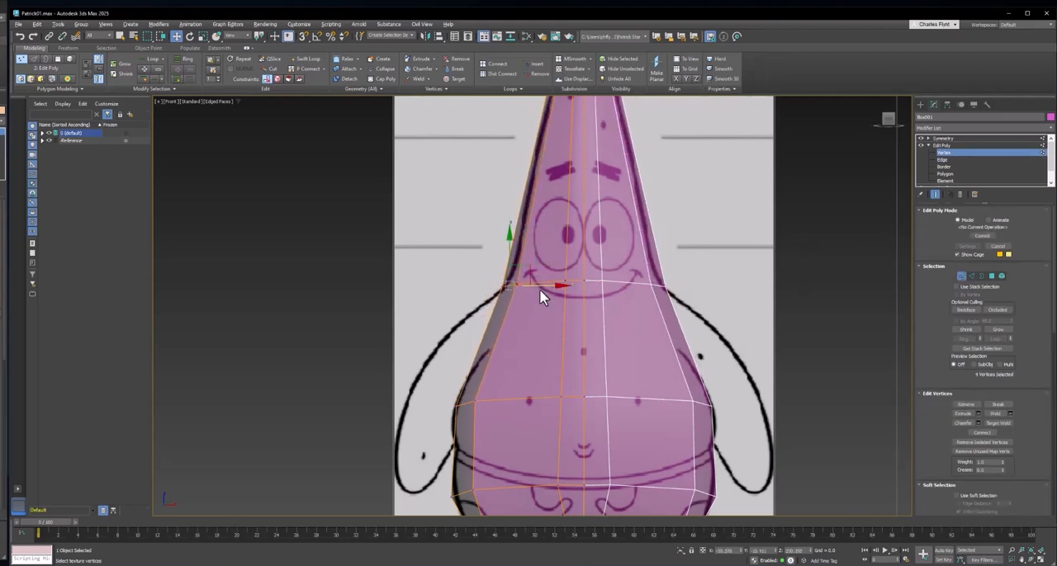
{"action": "left_click", "coordinate": [541, 295]}
{"action": "middle_click_drag", "start_coordinate": [536, 303], "coordinate": [543, 271]}
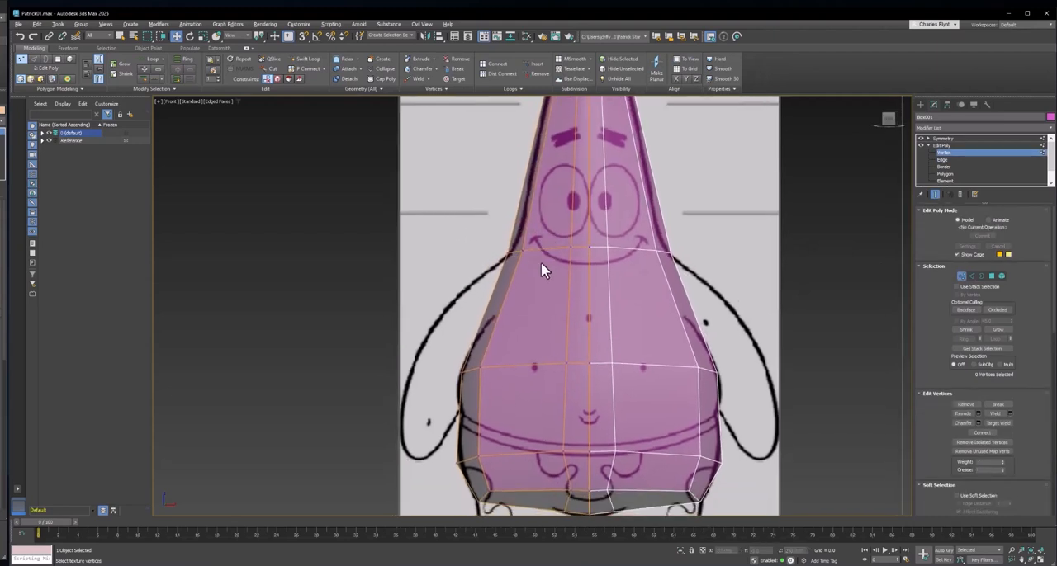
- In the Front view, move the smile-height loop's inner vertices outward along X for more even column spacing, then clear the selection
{"action": "left_click", "coordinate": [513, 248]}
{"action": "left_click_drag", "start_coordinate": [542, 248], "coordinate": [567, 262]}
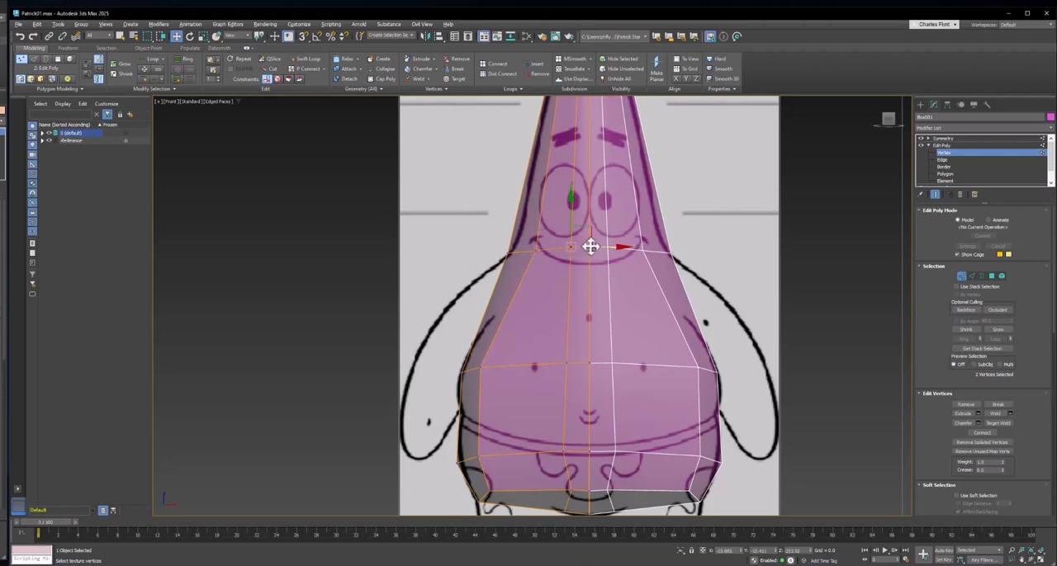
{"action": "left_click_drag", "start_coordinate": [590, 247], "coordinate": [576, 242]}
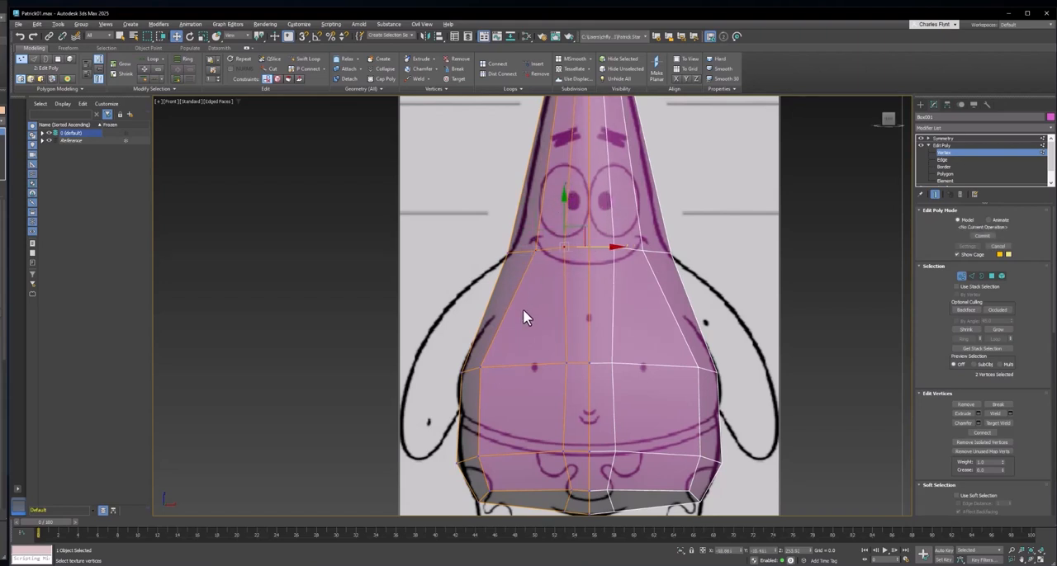
{"action": "middle_click_drag", "start_coordinate": [533, 294], "coordinate": [537, 234]}
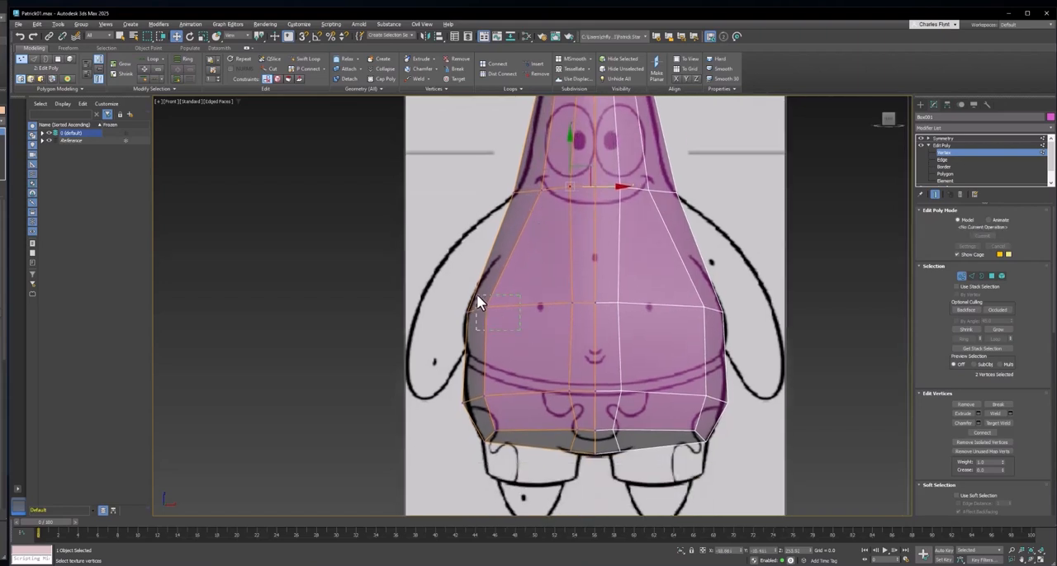
{"action": "left_click", "coordinate": [515, 307]}
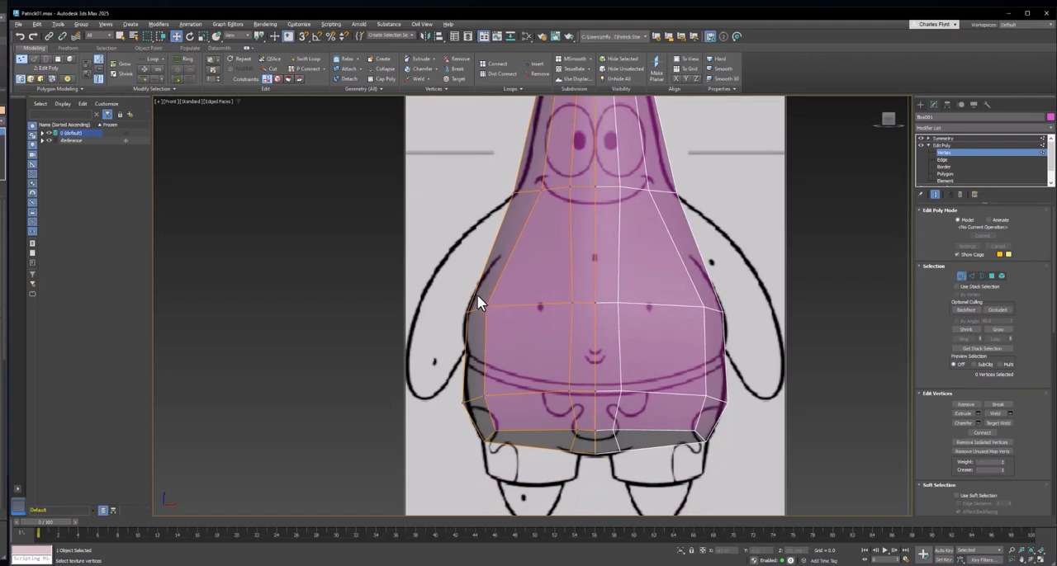
- Even out the inner vertex columns on the belly and lower loops, and lower the lower loop's centre vertices
{"action": "left_click_drag", "start_coordinate": [476, 294], "coordinate": [579, 305]}
{"action": "mouse_move", "coordinate": [571, 312]}
{"action": "middle_mouse_down"}
{"action": "mouse_move", "coordinate": [545, 342]}
{"action": "mouse_move", "coordinate": [566, 313]}
{"action": "middle_mouse_up"}
{"action": "left_click", "coordinate": [552, 348]}
{"action": "left_click_drag", "start_coordinate": [545, 374], "coordinate": [578, 372]}
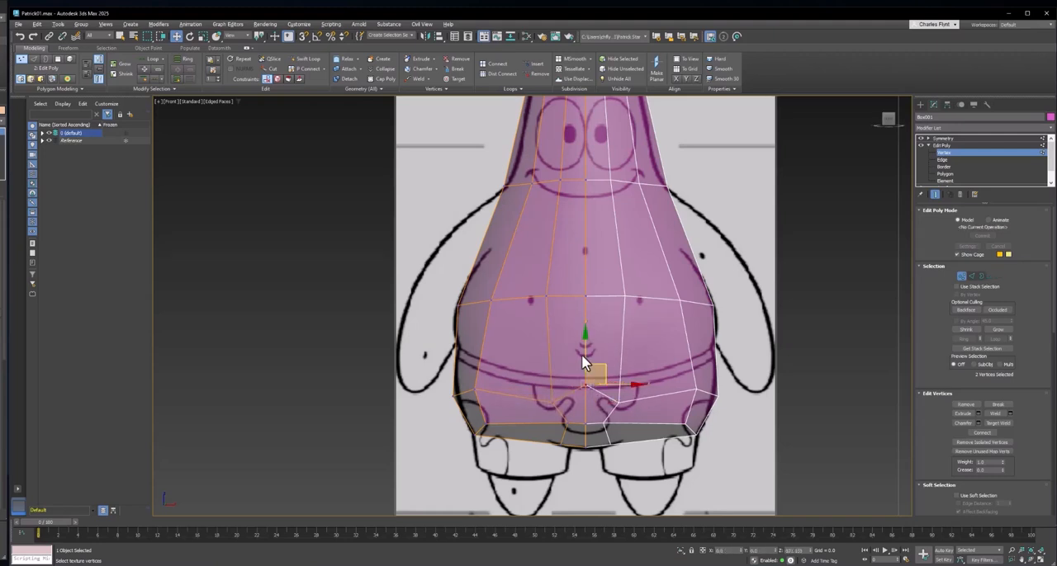
{"action": "left_click", "coordinate": [588, 368]}
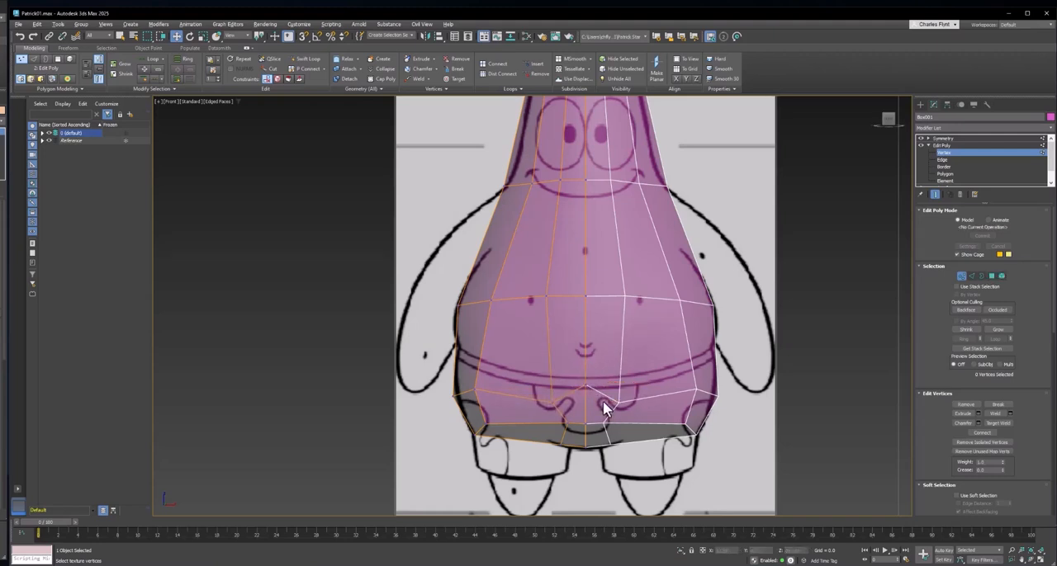
{"action": "left_click_drag", "start_coordinate": [604, 406], "coordinate": [584, 390]}
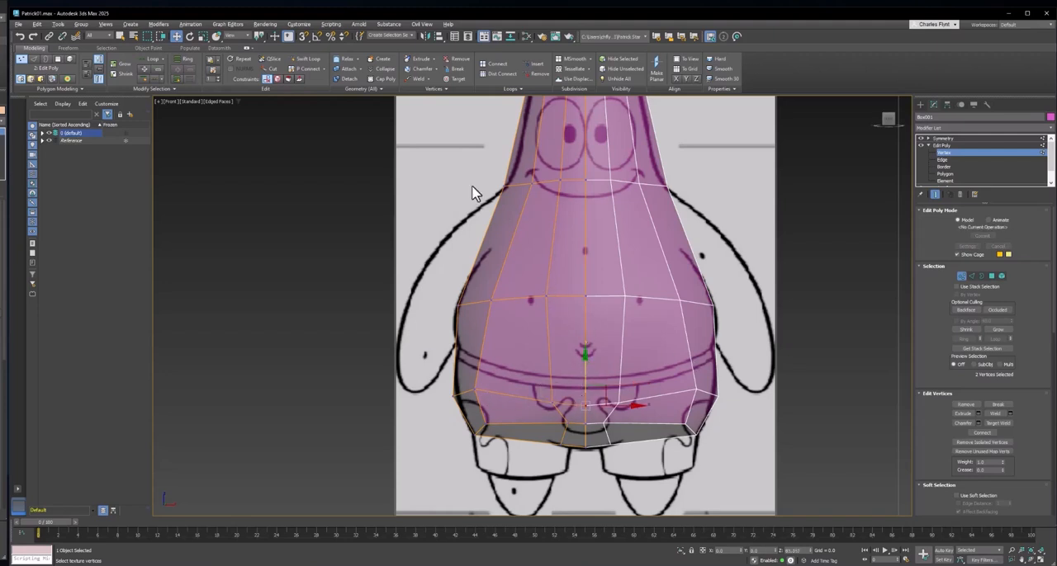
- Insert a horizontal edge loop around the chest, between the smile-height and belly loops, with Swift Loop
{"action": "left_click", "coordinate": [297, 59]}
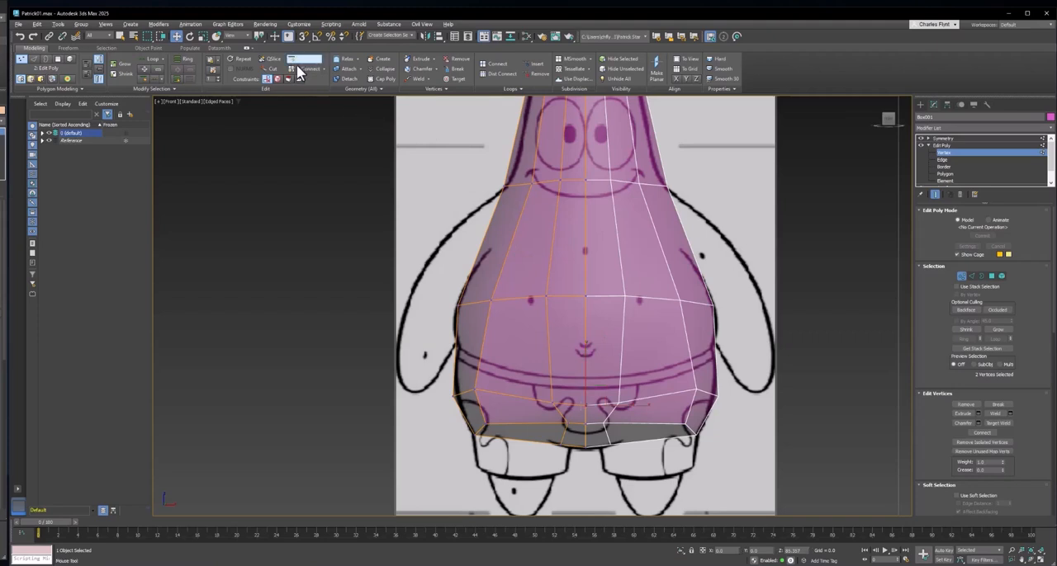
{"action": "left_click", "coordinate": [512, 248]}
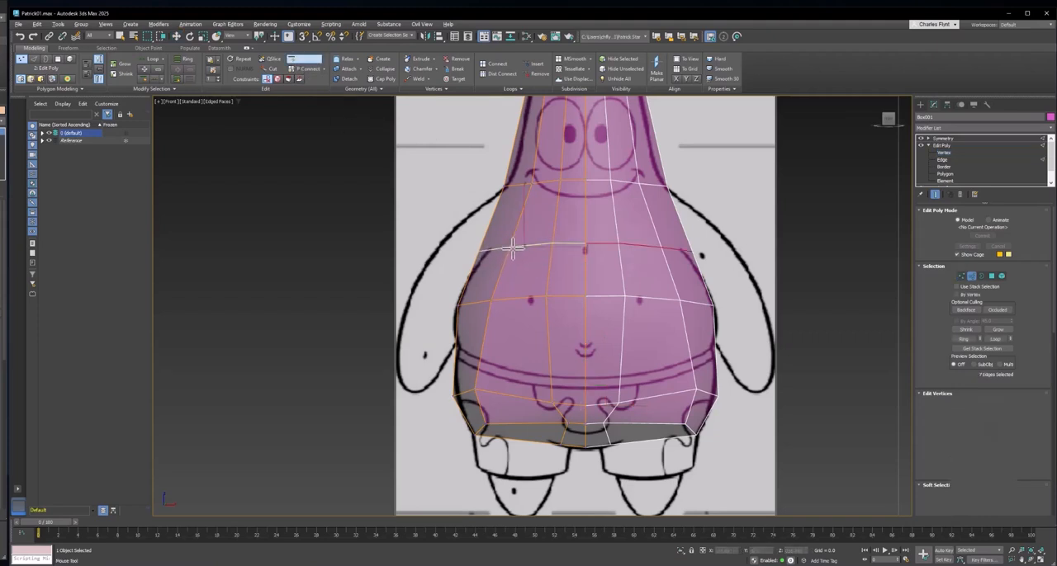
{"action": "right_click", "coordinate": [473, 256]}
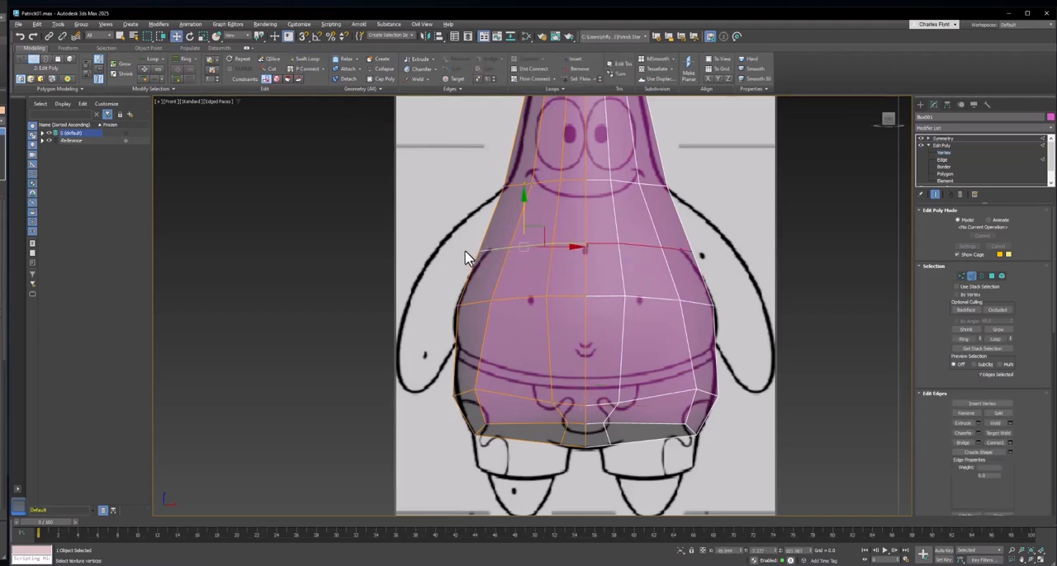
- At vertex level, move the chest loop's outer side vertices inward along X toward the body's reference outline
{"action": "left_click", "coordinate": [960, 276]}
{"action": "left_click_drag", "start_coordinate": [425, 230], "coordinate": [526, 252]}
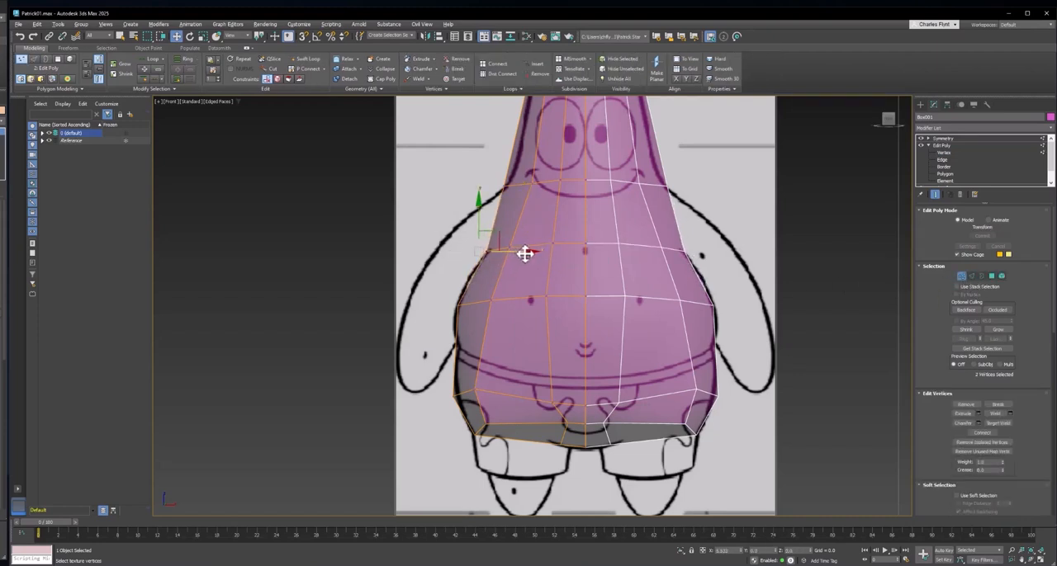
{"action": "middle_click_drag", "start_coordinate": [523, 289], "coordinate": [524, 349]}
{"action": "middle_click_drag", "start_coordinate": [530, 264], "coordinate": [521, 261]}
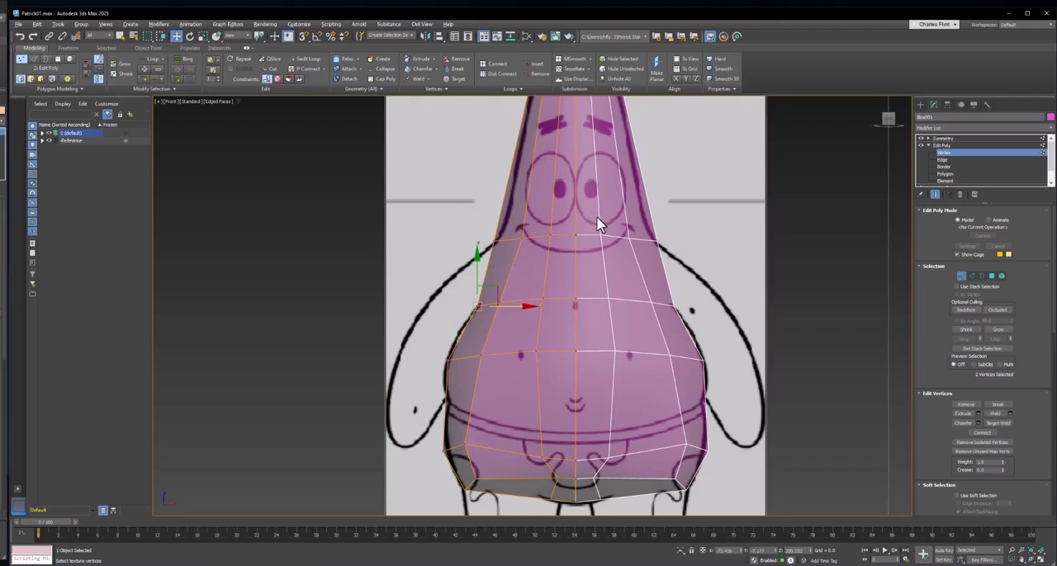
- In the Left view, move the chest loop's rear centre vertex outward to the reference outline of the back
{"action": "key", "text": "l"}
{"action": "middle_click_drag", "start_coordinate": [482, 344], "coordinate": [564, 311]}
{"action": "scroll", "coordinate": [533, 307], "scroll_direction": "up", "scroll_amount": 2}
{"action": "scroll", "coordinate": [514, 296], "scroll_direction": "up", "scroll_amount": 1}
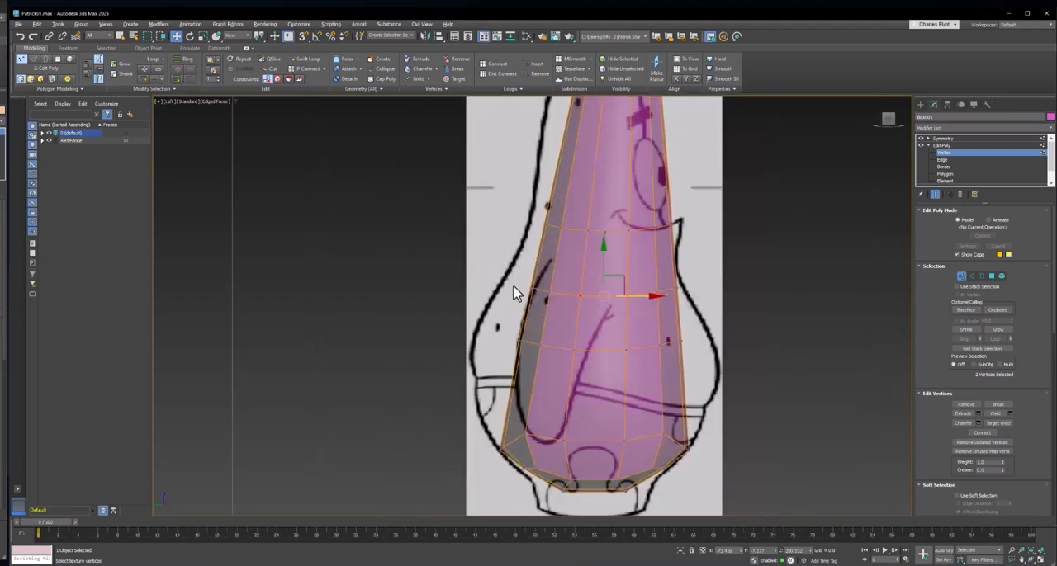
{"action": "scroll", "coordinate": [564, 299], "scroll_direction": "up", "scroll_amount": 3}
{"action": "middle_click_drag", "start_coordinate": [553, 306], "coordinate": [569, 283]}
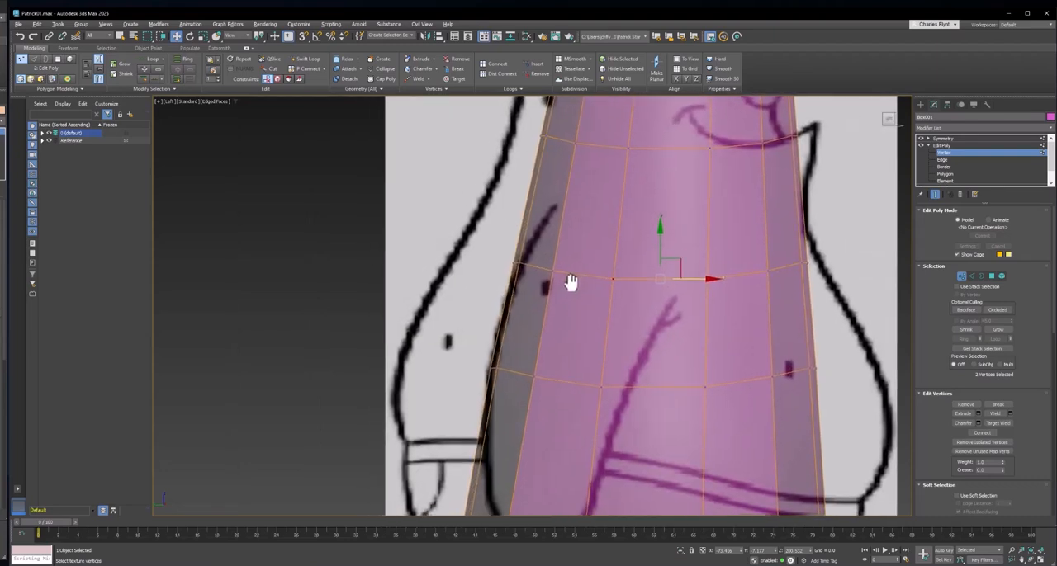
{"action": "left_click", "coordinate": [513, 265]}
{"action": "left_click_drag", "start_coordinate": [538, 264], "coordinate": [464, 266]}
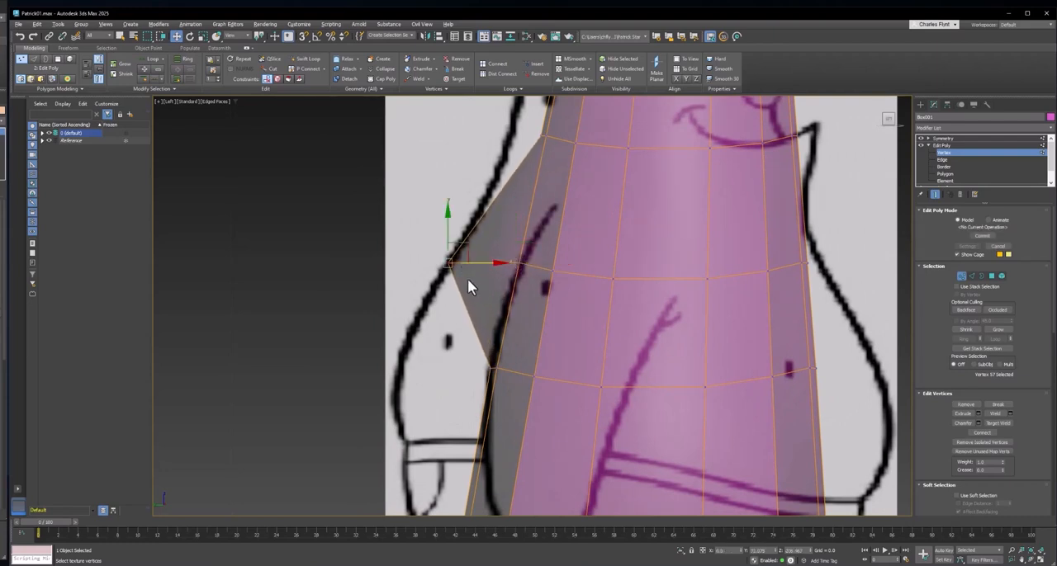
- Move the belly loop's rear centre vertex outward to the reference outline of the back
{"action": "middle_click_drag", "start_coordinate": [468, 280], "coordinate": [557, 247]}
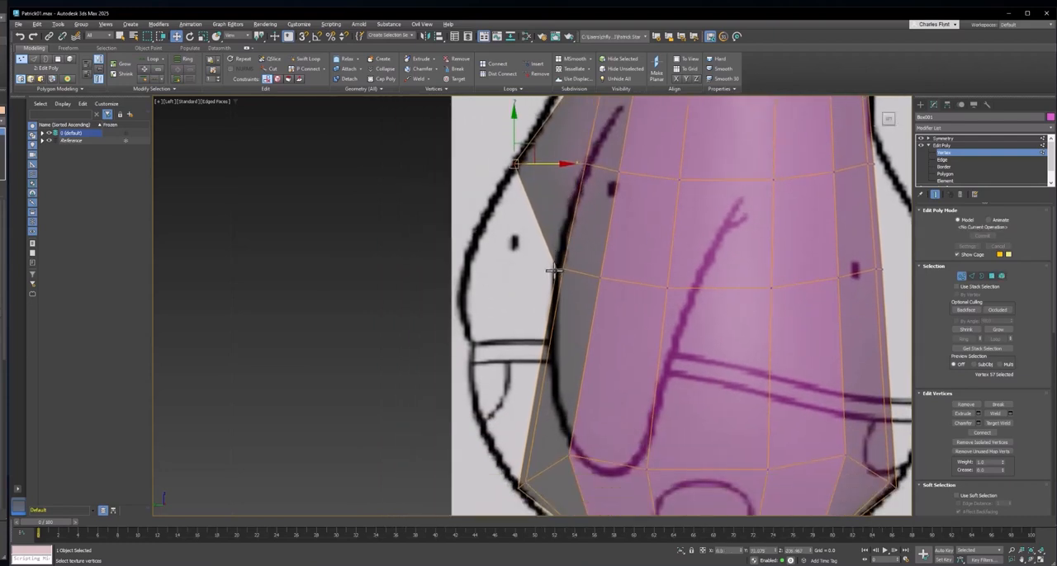
{"action": "left_click", "coordinate": [553, 270]}
{"action": "left_click_drag", "start_coordinate": [581, 269], "coordinate": [484, 275]}
{"action": "middle_click_drag", "start_coordinate": [514, 271], "coordinate": [524, 191]}
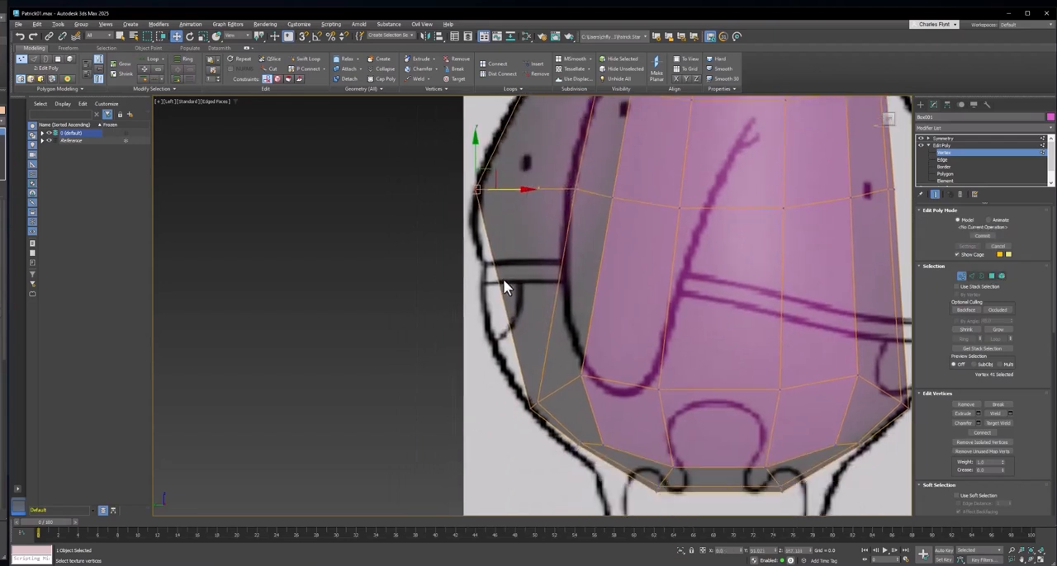
{"action": "mouse_move", "coordinate": [528, 344]}
{"action": "middle_mouse_down"}
{"action": "mouse_move", "coordinate": [530, 306]}
{"action": "mouse_move", "coordinate": [309, 349]}
{"action": "mouse_move", "coordinate": [297, 369]}
{"action": "middle_mouse_up"}
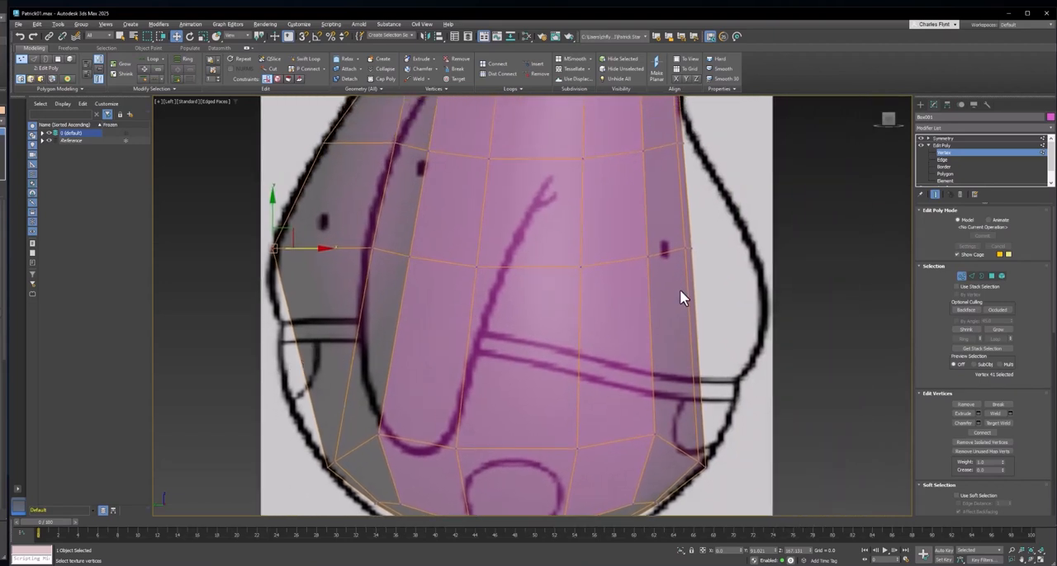
- Move the front centre vertices of the belly and chest loops outward to the reference outline of the belly
{"action": "left_click", "coordinate": [696, 247]}
{"action": "left_click_drag", "start_coordinate": [695, 248], "coordinate": [779, 245]}
{"action": "middle_click_drag", "start_coordinate": [729, 220], "coordinate": [690, 297]}
{"action": "left_click_drag", "start_coordinate": [652, 211], "coordinate": [682, 208]}
{"action": "middle_click_drag", "start_coordinate": [682, 207], "coordinate": [626, 399]}
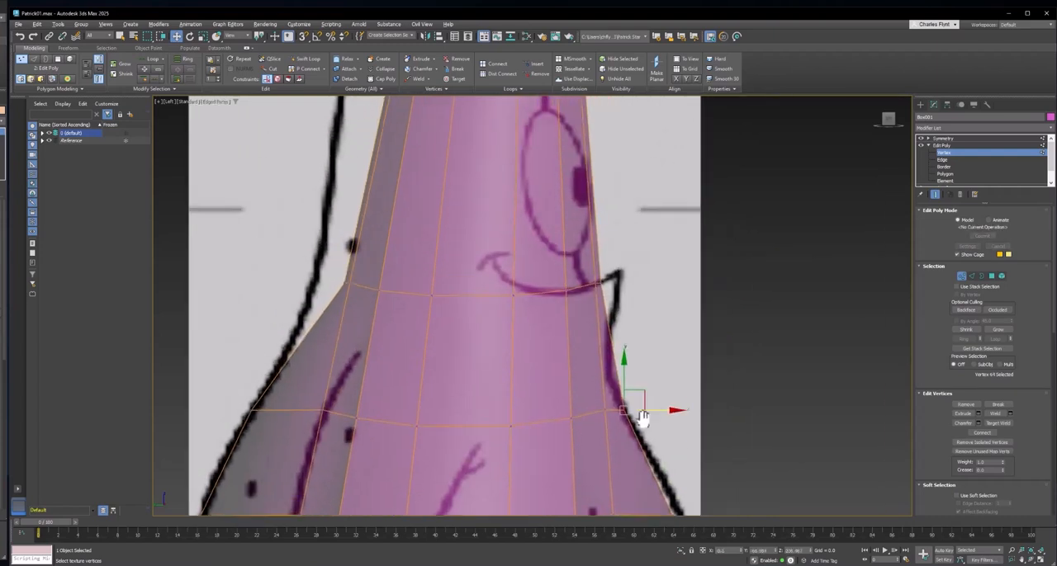
- Move the smile-height loop's rear centre vertex to the back outline and its front centre vertex to the tip of the mouth
{"action": "left_click", "coordinate": [354, 271]}
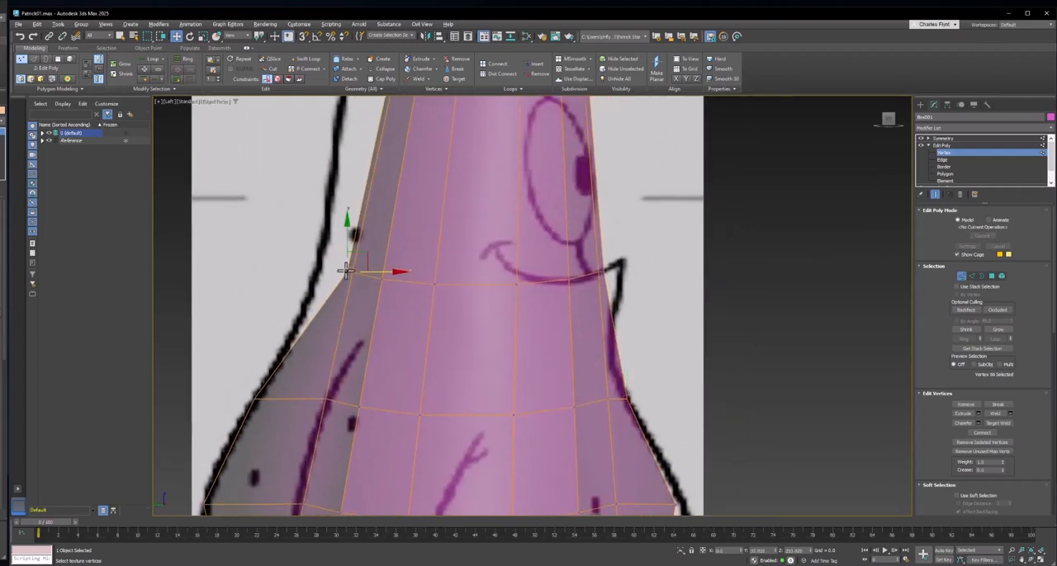
{"action": "mouse_move", "coordinate": [353, 272]}
{"action": "left_mouse_down"}
{"action": "mouse_move", "coordinate": [377, 271]}
{"action": "mouse_move", "coordinate": [356, 273]}
{"action": "left_mouse_up"}
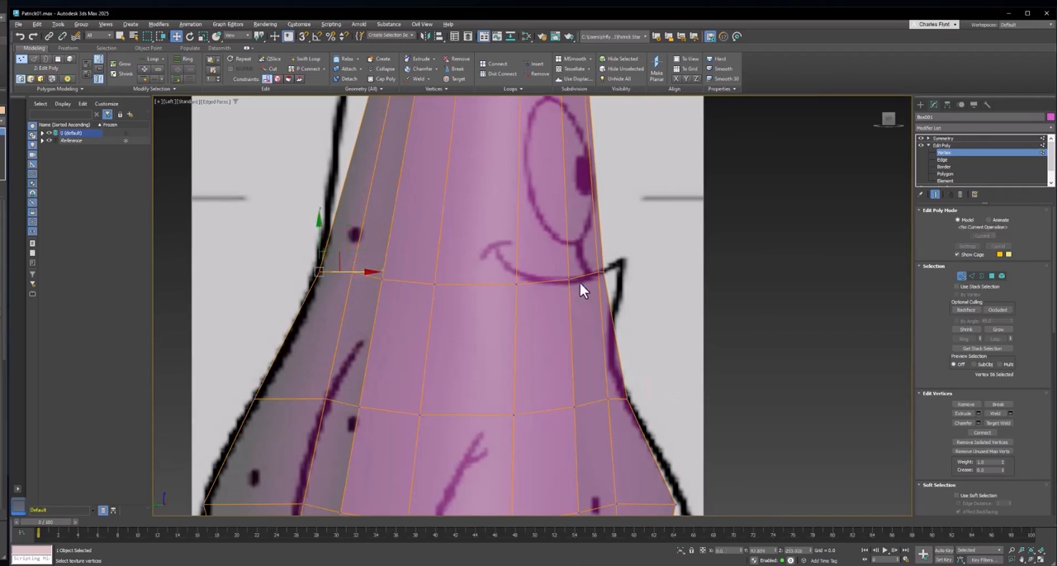
{"action": "left_click", "coordinate": [619, 273]}
{"action": "left_click_drag", "start_coordinate": [620, 272], "coordinate": [625, 237]}
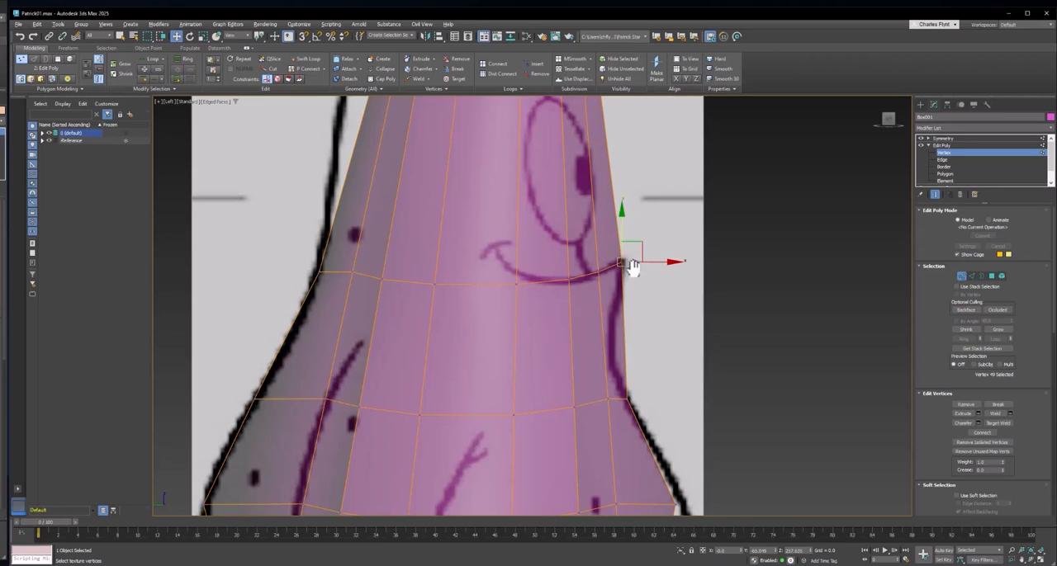
{"action": "middle_click_drag", "start_coordinate": [626, 266], "coordinate": [632, 287]}
- Examine the smile-height loop against the reference in the Front and Left views and leave its vertices deselected
{"action": "key", "text": "f"}
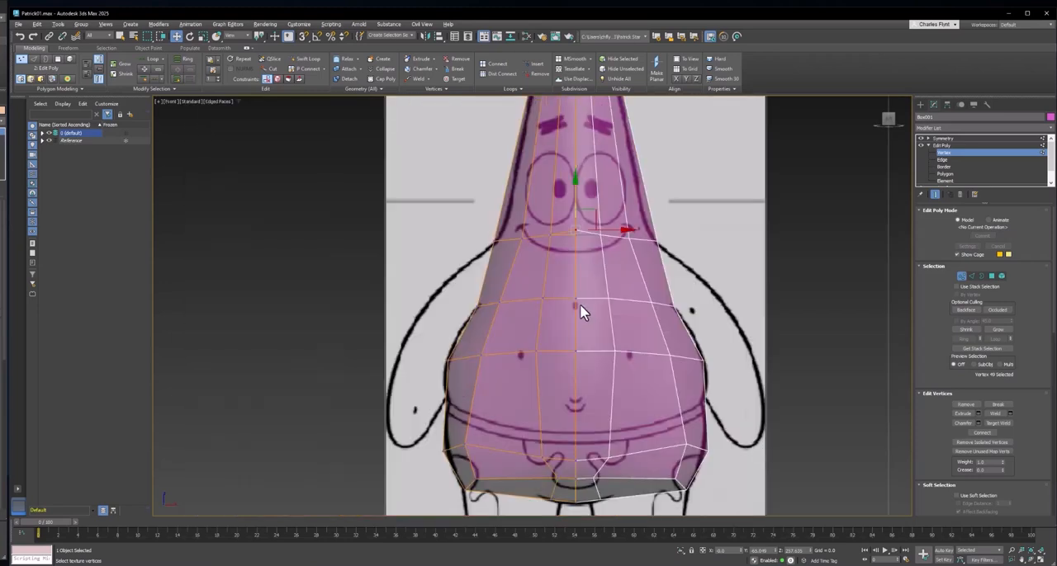
{"action": "scroll", "coordinate": [585, 257], "scroll_direction": "up", "scroll_amount": 2}
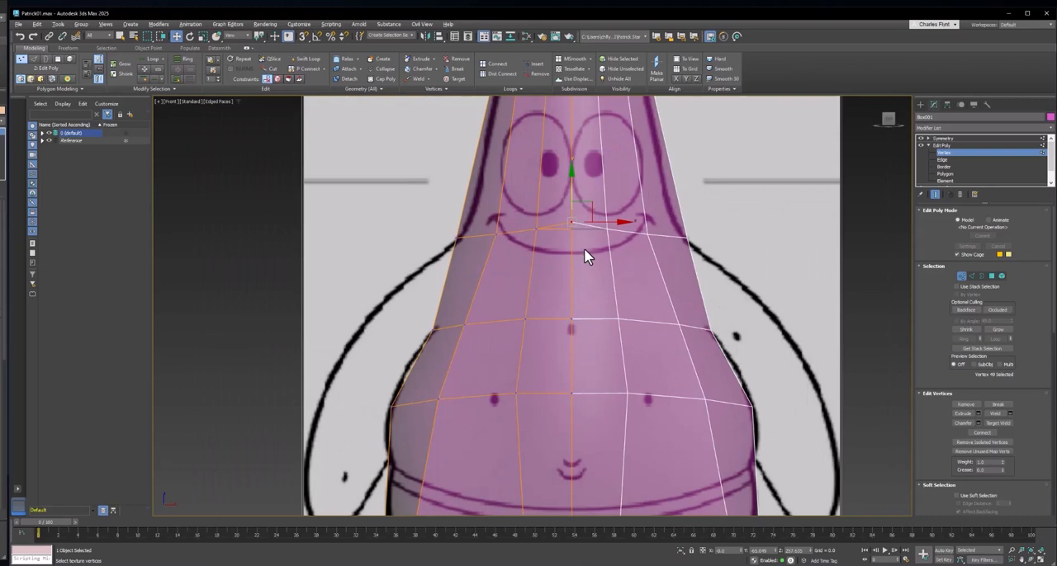
{"action": "scroll", "coordinate": [582, 252], "scroll_direction": "down", "scroll_amount": 1}
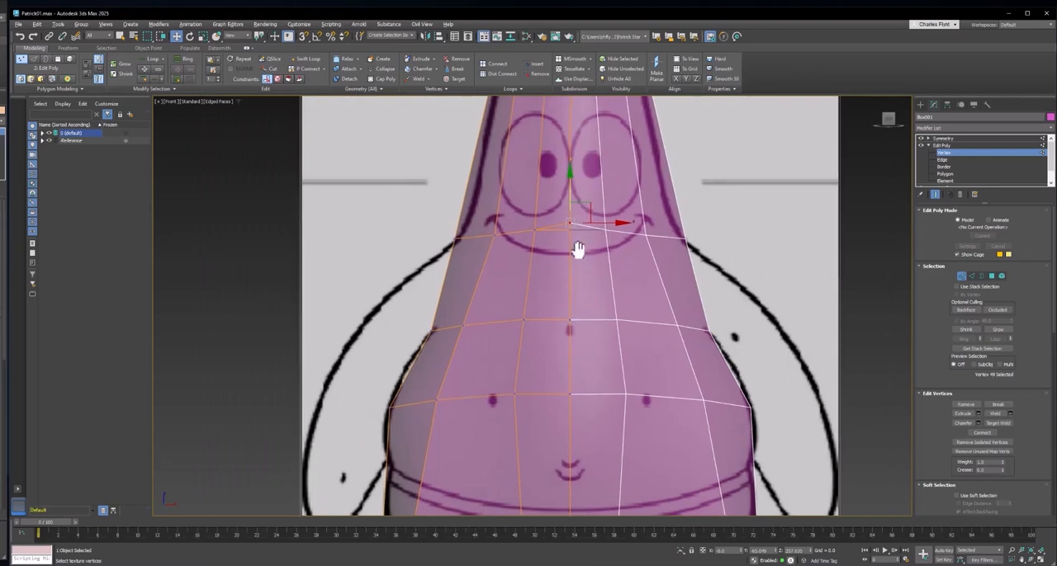
{"action": "scroll", "coordinate": [575, 238], "scroll_direction": "down", "scroll_amount": 2}
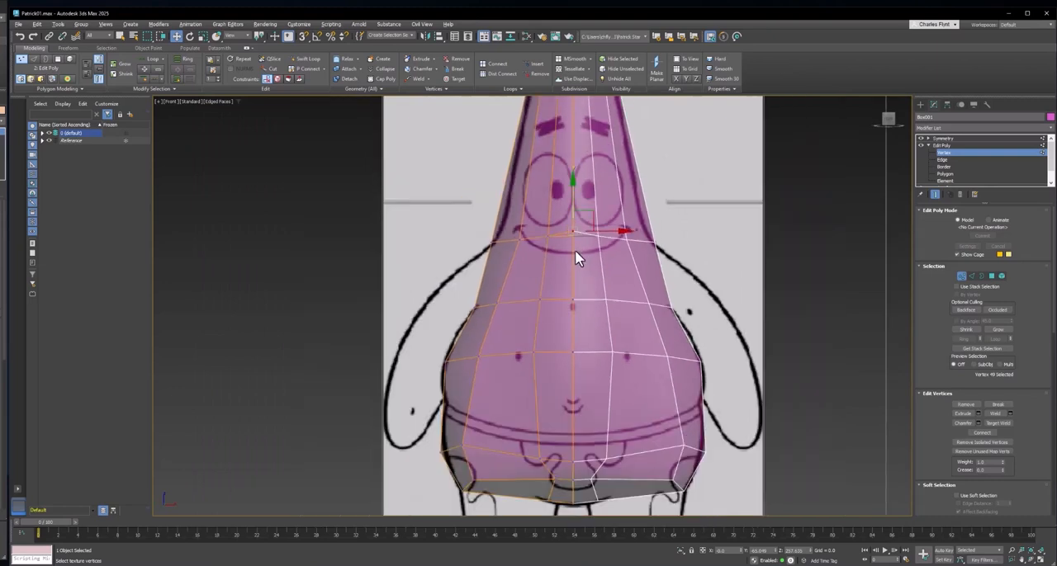
{"action": "middle_click_drag", "start_coordinate": [576, 258], "coordinate": [553, 267]}
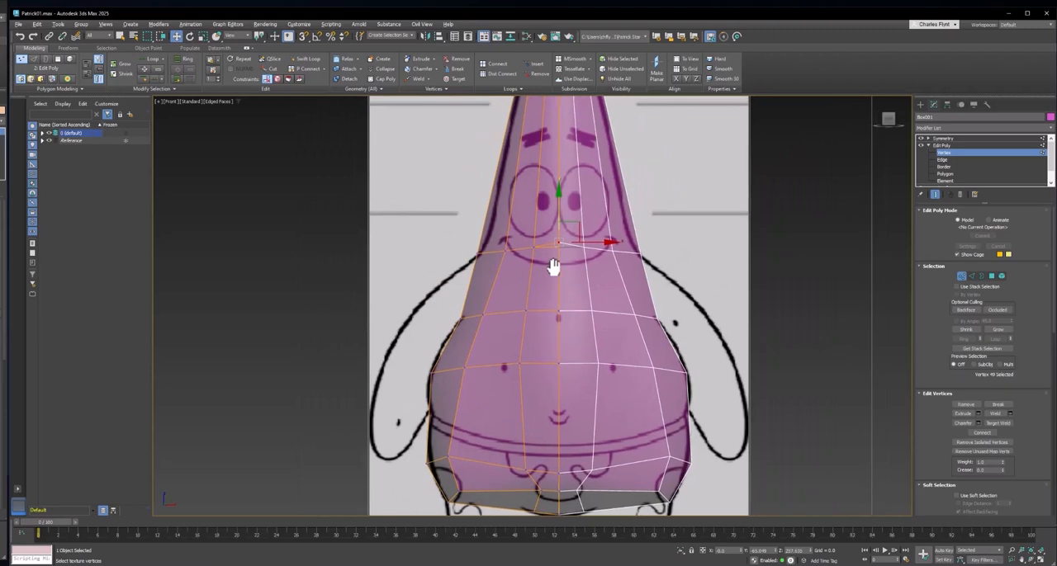
{"action": "left_click", "coordinate": [553, 266]}
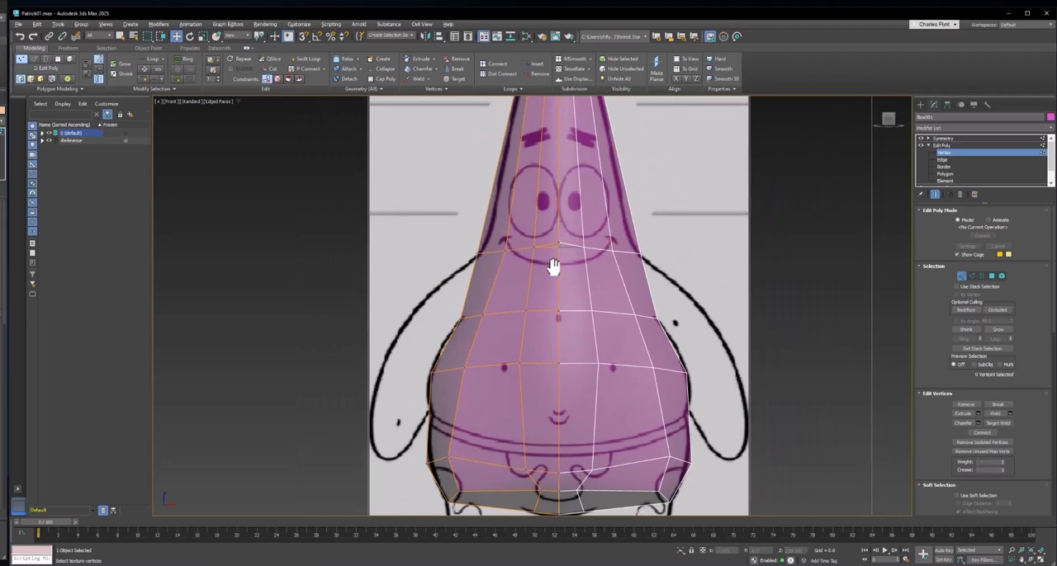
{"action": "key", "text": "l"}
{"action": "middle_click_drag", "start_coordinate": [699, 306], "coordinate": [710, 297]}
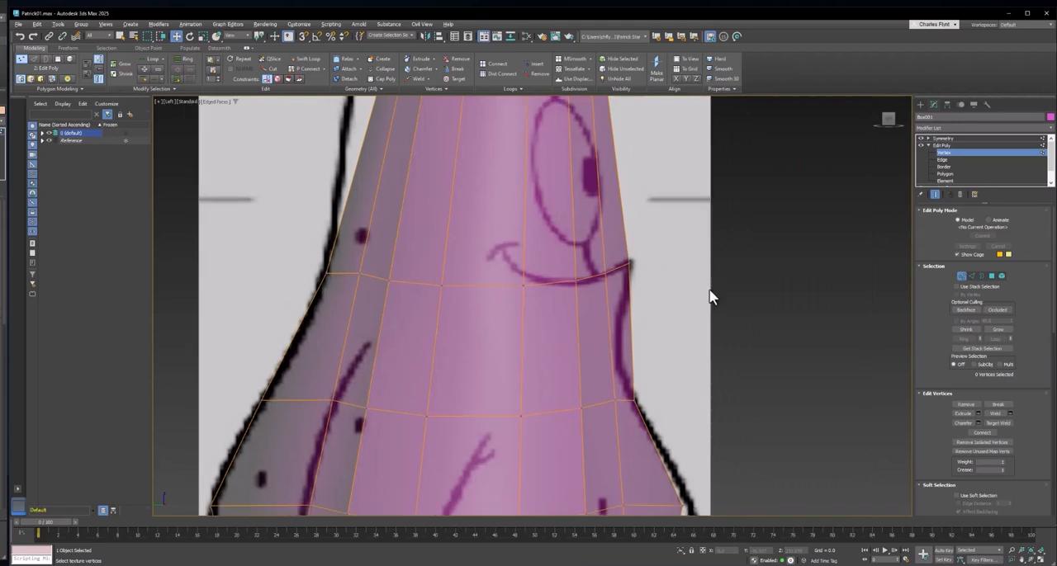
{"action": "scroll", "coordinate": [608, 292], "scroll_direction": "down", "scroll_amount": 1}
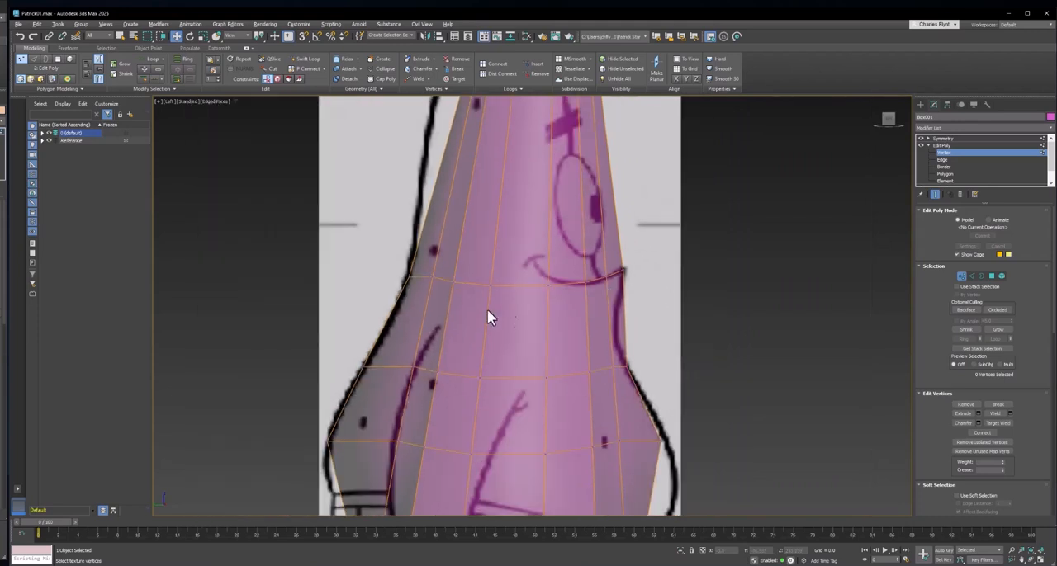
{"action": "left_click_drag", "start_coordinate": [695, 315], "coordinate": [695, 315]}
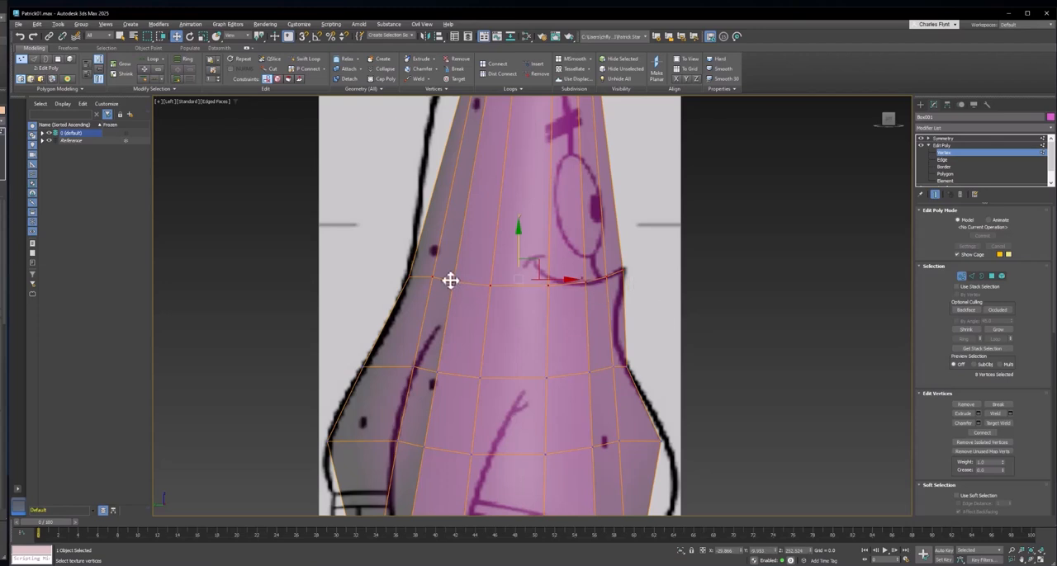
{"action": "left_click", "coordinate": [624, 266]}
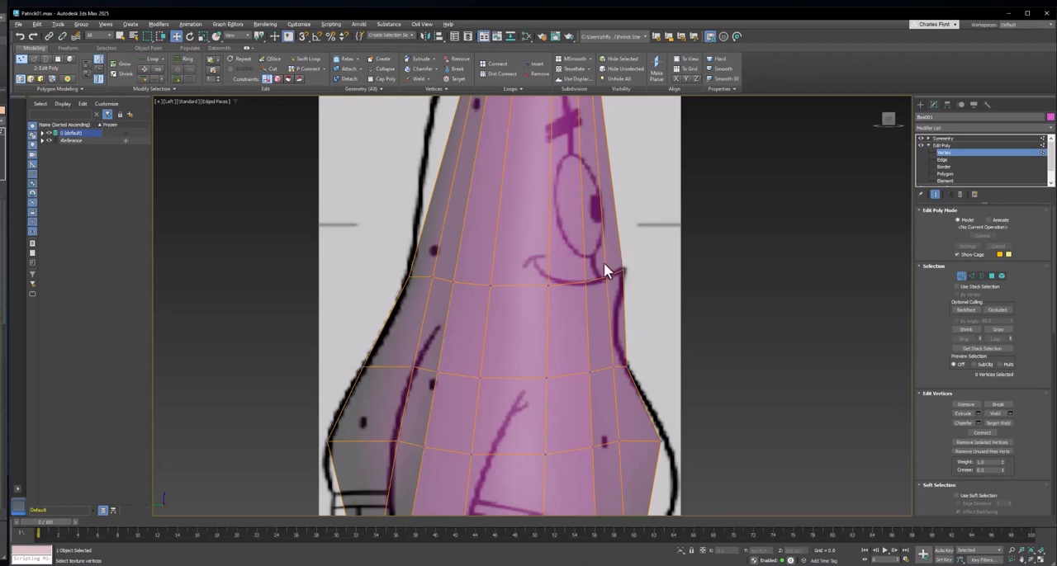
- In the Left view, raise the smile-height loop's vertices column by column to just below the eye, pulling the front ones back from the mouth tip
{"action": "left_click_drag", "start_coordinate": [464, 295], "coordinate": [465, 294]}
{"action": "left_click_drag", "start_coordinate": [447, 261], "coordinate": [451, 238]}
{"action": "left_click", "coordinate": [490, 285]}
{"action": "left_click_drag", "start_coordinate": [518, 272], "coordinate": [510, 236]}
{"action": "left_click", "coordinate": [548, 285]}
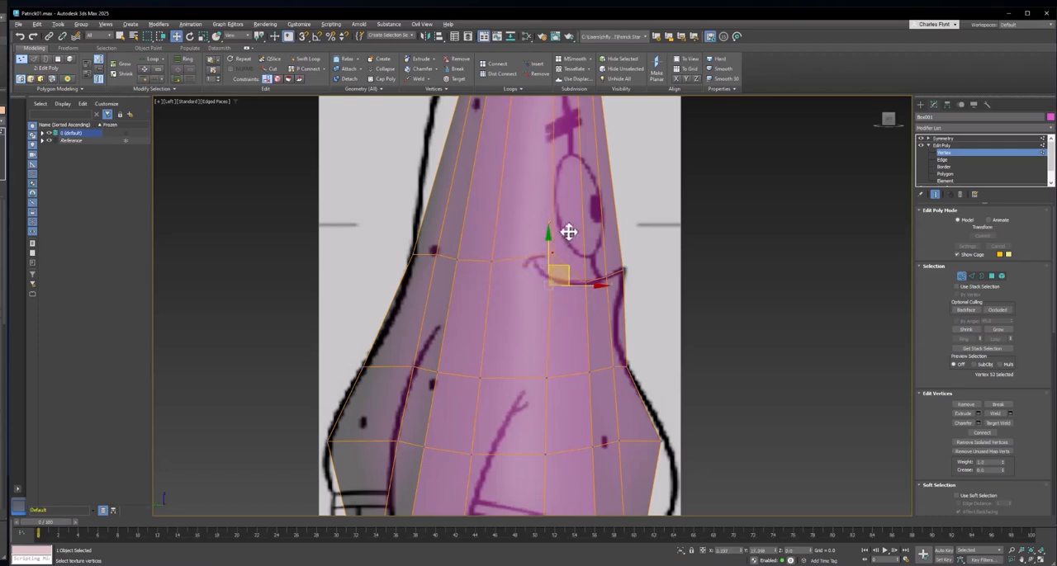
{"action": "left_click_drag", "start_coordinate": [568, 231], "coordinate": [569, 208]}
{"action": "left_click", "coordinate": [584, 281]}
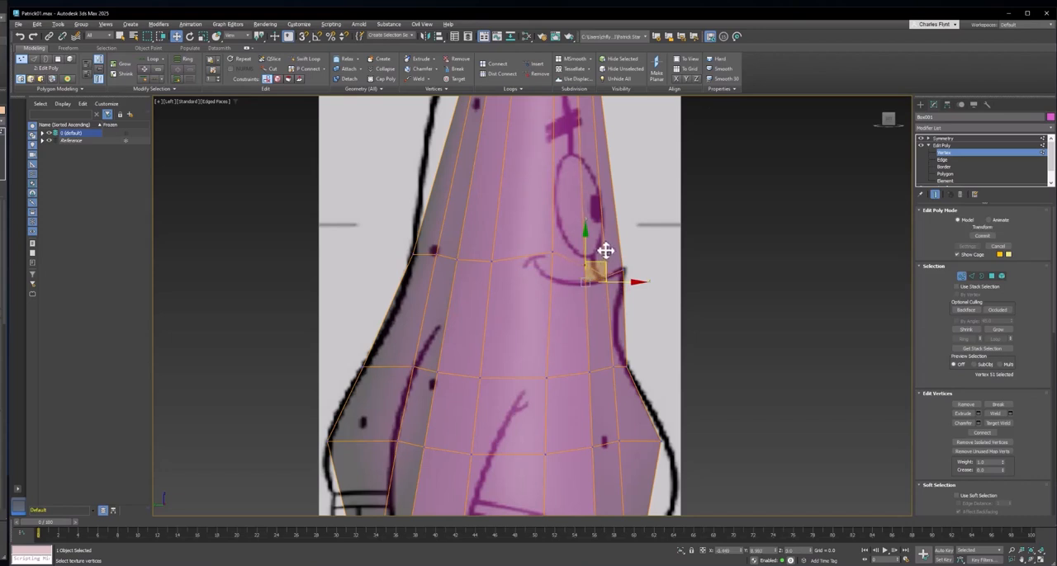
{"action": "left_click_drag", "start_coordinate": [604, 267], "coordinate": [599, 243]}
{"action": "left_click_drag", "start_coordinate": [637, 290], "coordinate": [625, 236]}
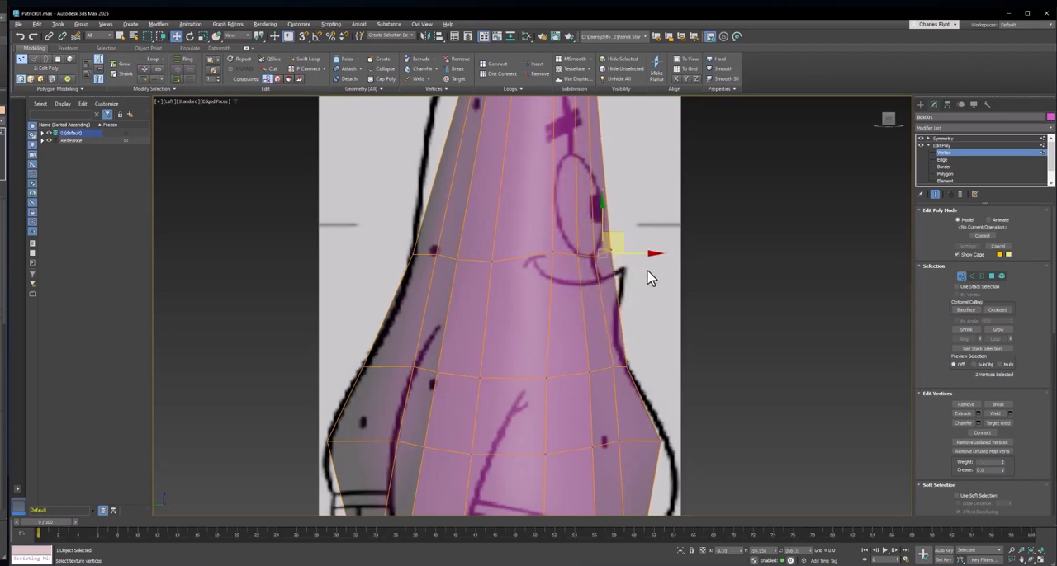
- In the Left view, lower the vertices of the smile-height loop from just below the eye to the level of the mouth line
{"action": "left_click", "coordinate": [611, 249]}
{"action": "left_click_drag", "start_coordinate": [557, 236], "coordinate": [646, 271]}
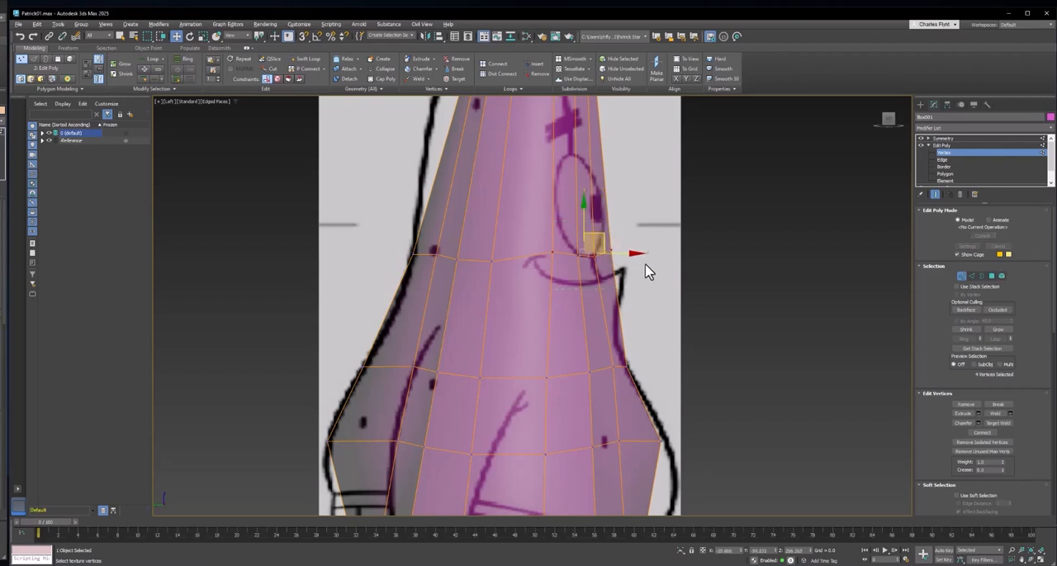
{"action": "left_click", "coordinate": [598, 239]}
{"action": "left_click_drag", "start_coordinate": [595, 239], "coordinate": [595, 247]}
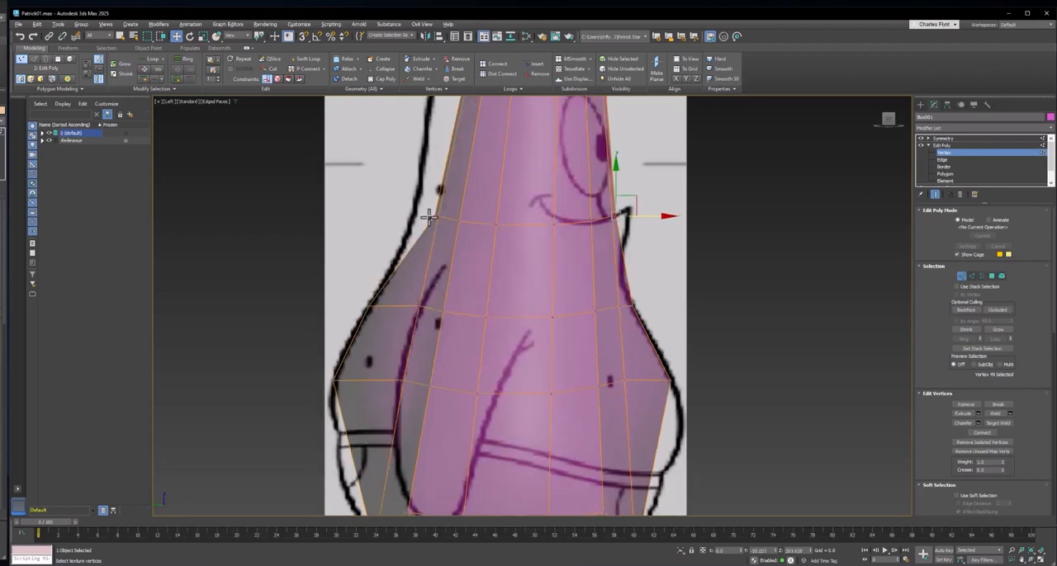
- Move the smile-height loop's rear centre vertex back onto the black outline in the Left view
{"action": "left_click", "coordinate": [430, 217]}
{"action": "left_click_drag", "start_coordinate": [451, 215], "coordinate": [431, 215]}
{"action": "middle_click_drag", "start_coordinate": [482, 225], "coordinate": [462, 206]}
{"action": "middle_click_drag", "start_coordinate": [567, 229], "coordinate": [577, 228]}
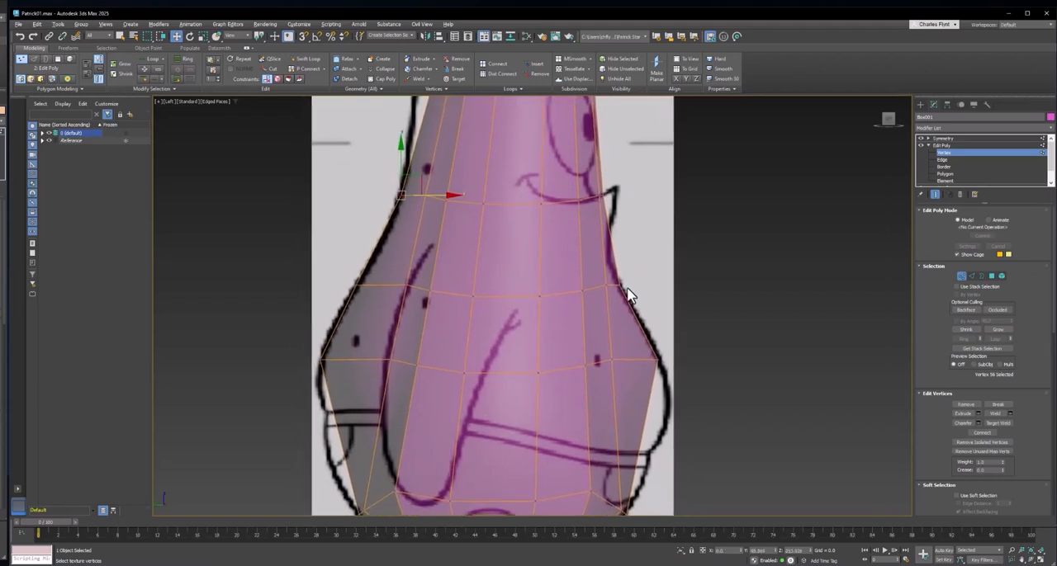
{"action": "middle_click_drag", "start_coordinate": [606, 279], "coordinate": [618, 282]}
{"action": "middle_click_drag", "start_coordinate": [509, 308], "coordinate": [555, 278]}
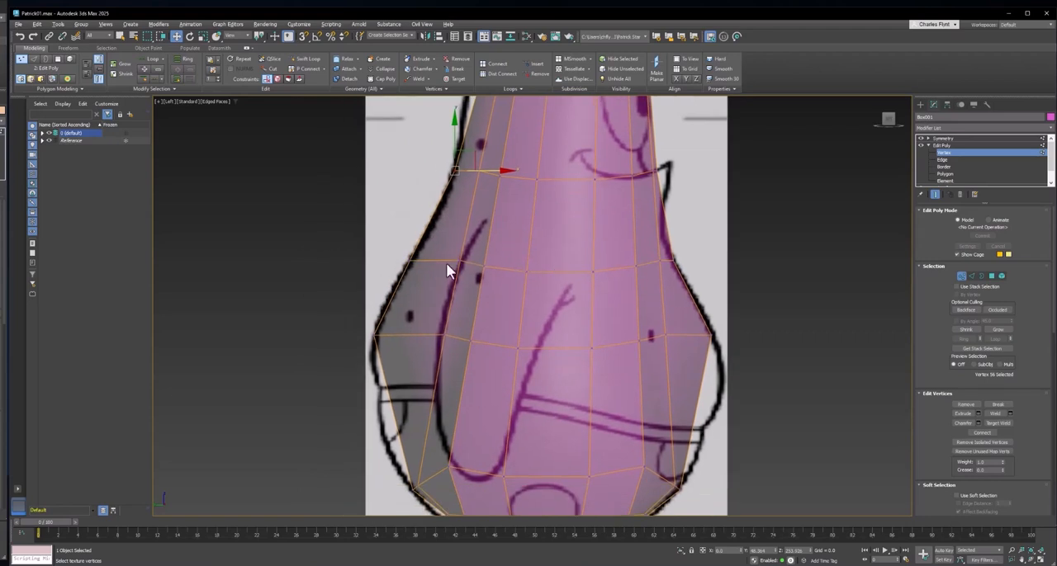
- Move the rear side vertices of the chest and belly loops to space them more evenly behind the arm line
{"action": "left_click_drag", "start_coordinate": [476, 278], "coordinate": [451, 335]}
{"action": "left_click", "coordinate": [457, 343]}
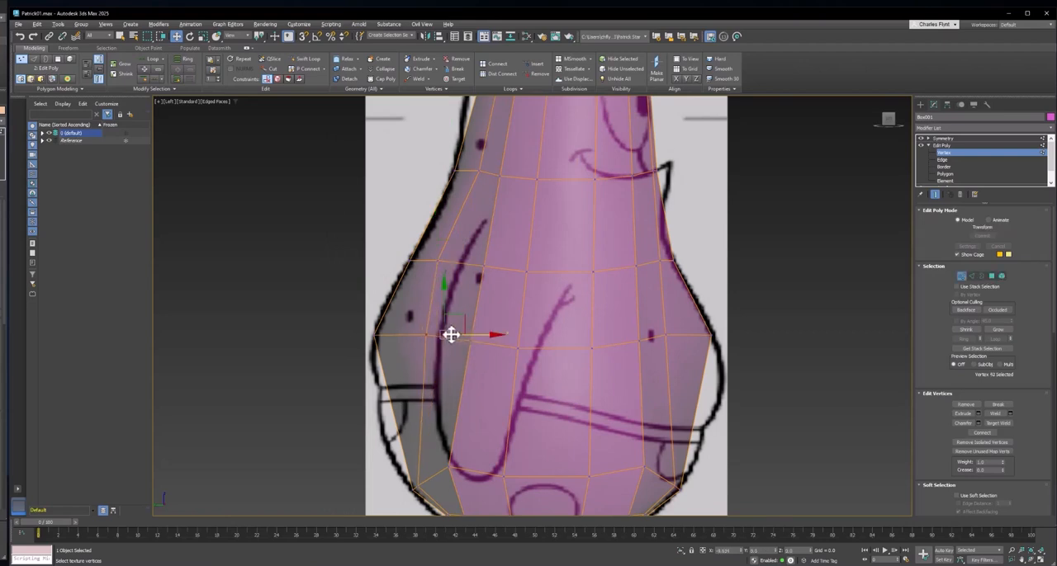
{"action": "middle_click_drag", "start_coordinate": [451, 335], "coordinate": [447, 261]}
- Shift the hip loop's two side vertices nearest the back forward, raising the rearmost one slightly, to even out their spacing
{"action": "middle_click_drag", "start_coordinate": [425, 400], "coordinate": [414, 352]}
{"action": "scroll", "coordinate": [406, 372], "scroll_direction": "up", "scroll_amount": 2}
{"action": "left_click", "coordinate": [400, 374]}
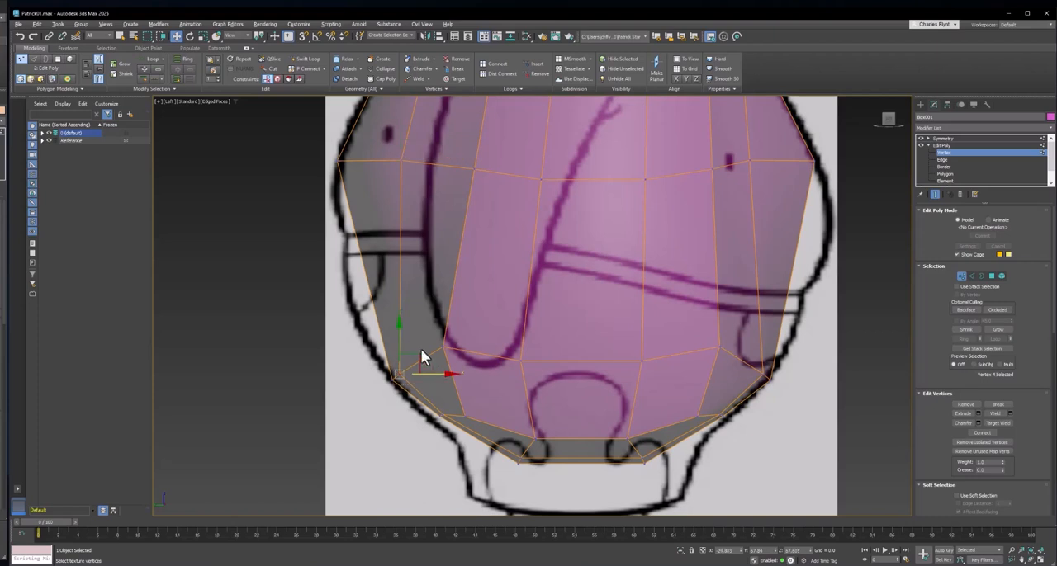
{"action": "left_click_drag", "start_coordinate": [418, 355], "coordinate": [427, 346]}
{"action": "middle_click_drag", "start_coordinate": [491, 417], "coordinate": [475, 397]}
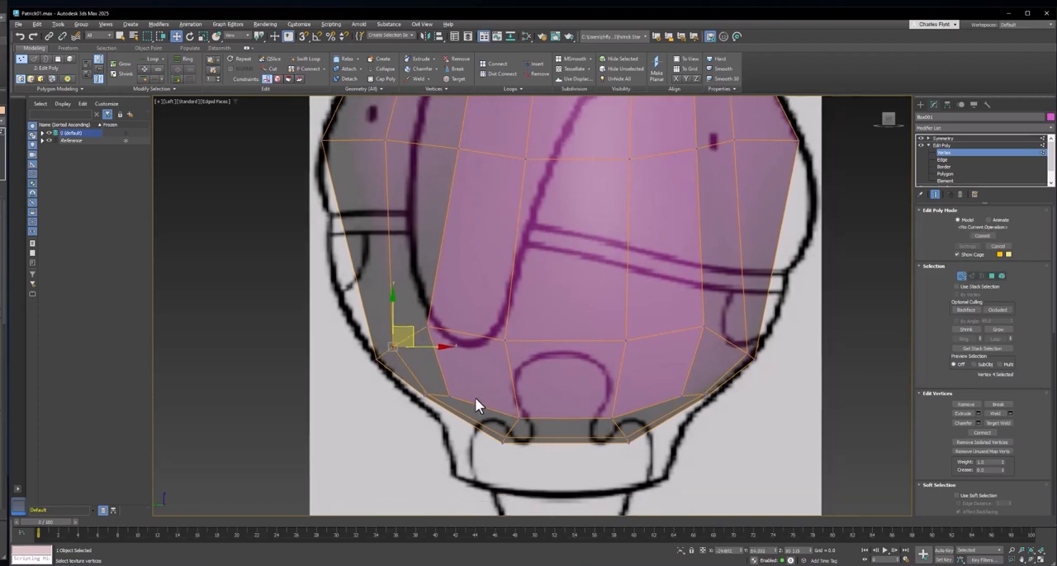
{"action": "left_click", "coordinate": [478, 354]}
{"action": "left_click_drag", "start_coordinate": [417, 312], "coordinate": [481, 326]}
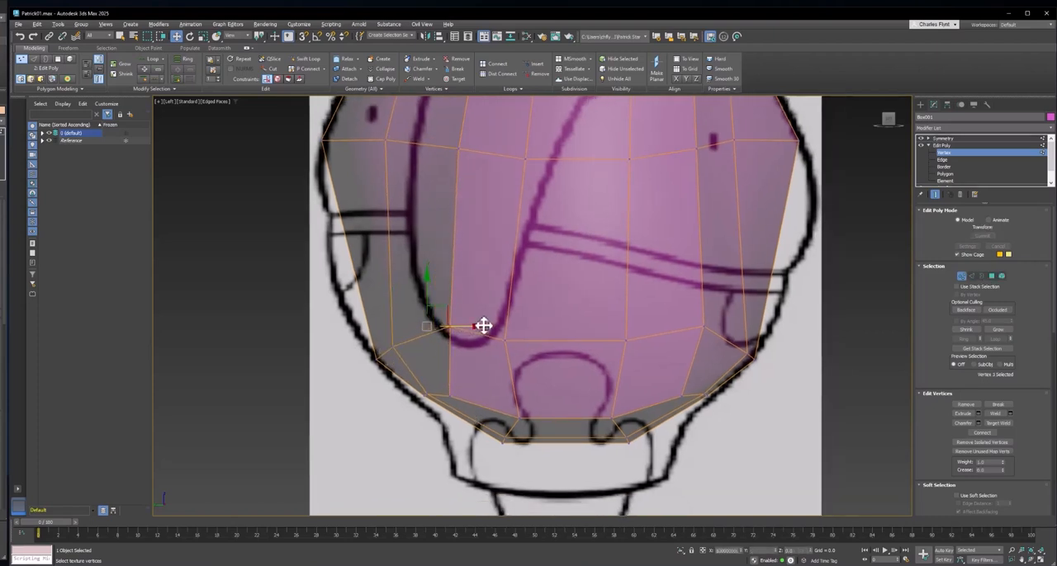
{"action": "middle_click_drag", "start_coordinate": [481, 325], "coordinate": [435, 372]}
{"action": "left_click_drag", "start_coordinate": [422, 370], "coordinate": [415, 369]}
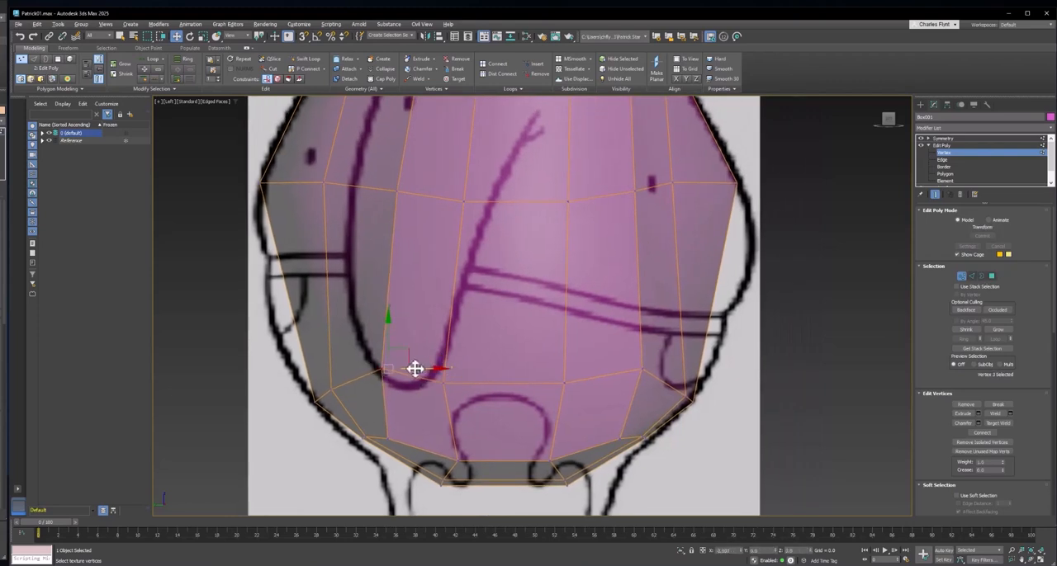
{"action": "middle_click_drag", "start_coordinate": [459, 350], "coordinate": [379, 355]}
- Pull the hip loop's foremost side vertex back from the front outline and move the belly loop's matching vertex slightly forward
{"action": "left_click_drag", "start_coordinate": [582, 380], "coordinate": [609, 402]}
{"action": "middle_click_drag", "start_coordinate": [606, 276], "coordinate": [591, 316]}
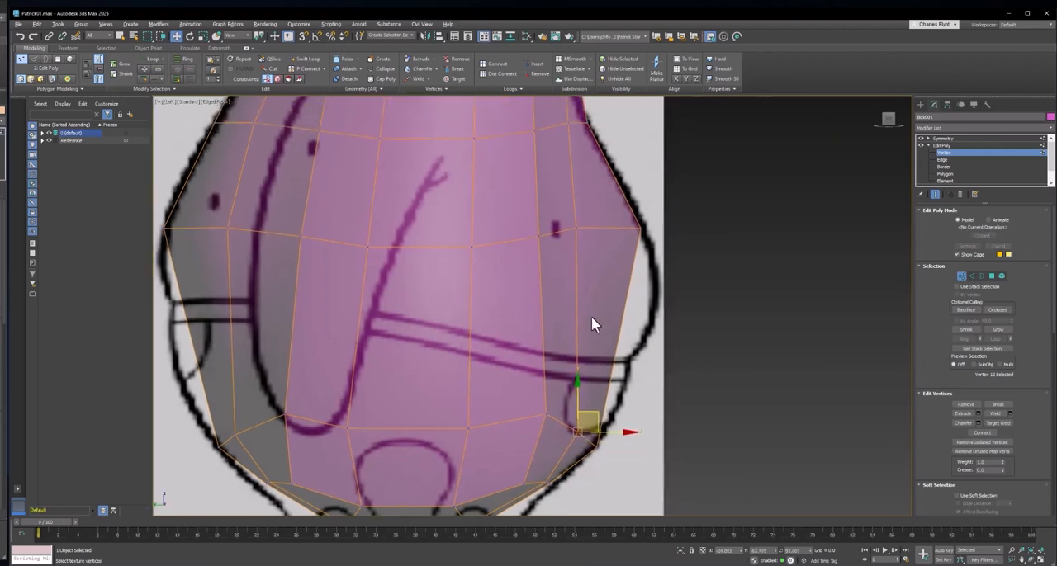
{"action": "left_click_drag", "start_coordinate": [567, 214], "coordinate": [616, 226]}
{"action": "middle_click_drag", "start_coordinate": [616, 209], "coordinate": [618, 291]}
- Shift the middle side vertices of the belly and hip loops horizontally to even out the column spacing in the Left view
{"action": "left_click_drag", "start_coordinate": [450, 192], "coordinate": [484, 220]}
{"action": "left_click", "coordinate": [475, 329]}
{"action": "left_click_drag", "start_coordinate": [510, 328], "coordinate": [493, 329]}
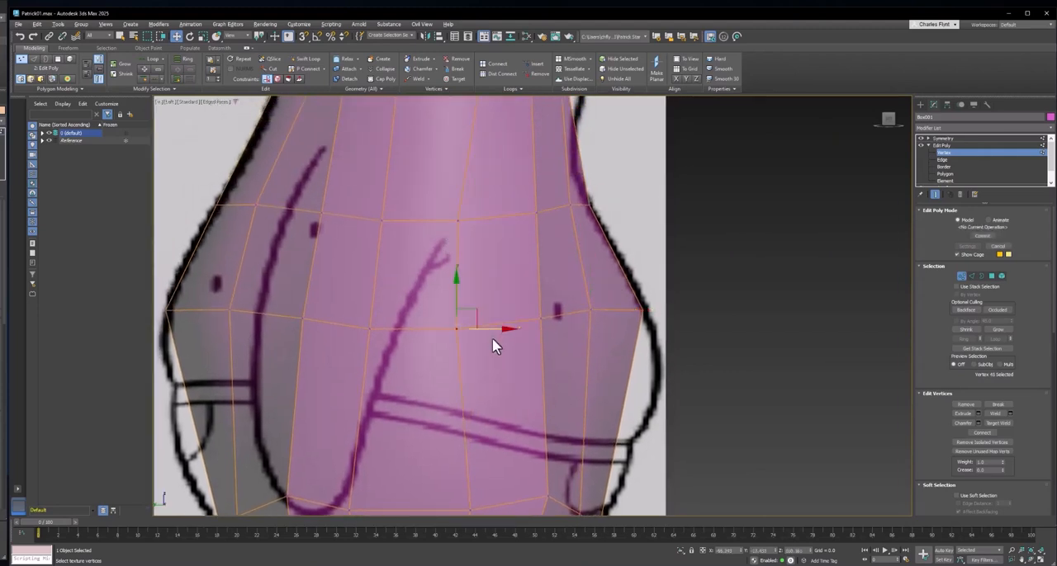
{"action": "middle_click_drag", "start_coordinate": [476, 393], "coordinate": [495, 287]}
{"action": "left_click_drag", "start_coordinate": [471, 385], "coordinate": [512, 405]}
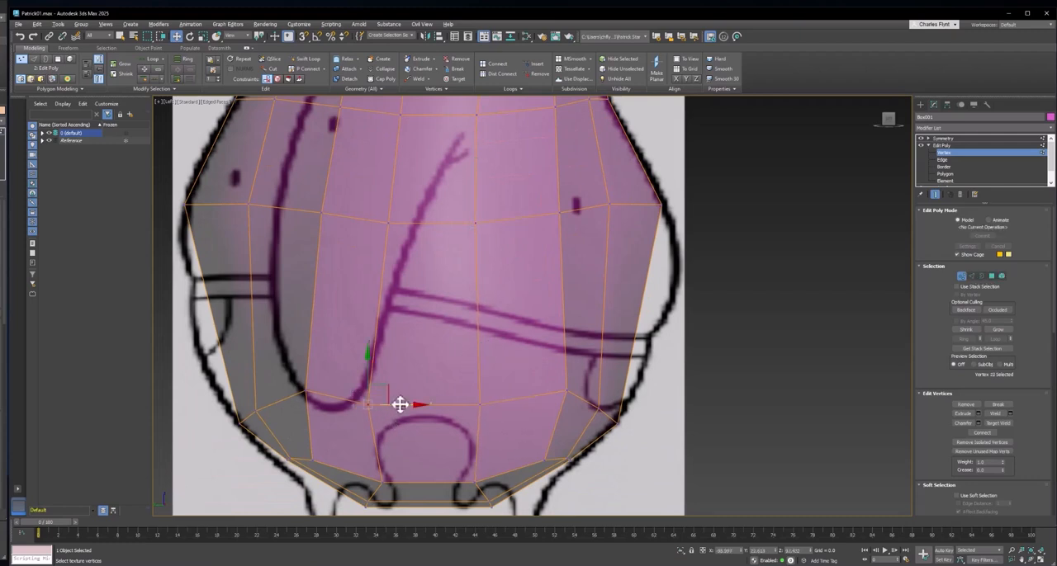
{"action": "left_click_drag", "start_coordinate": [400, 404], "coordinate": [406, 404]}
- Nudge the remaining side vertices of the belly and chest loops slightly forward so that their columns run smoothly
{"action": "middle_click_drag", "start_coordinate": [484, 404], "coordinate": [447, 502]}
{"action": "middle_click_drag", "start_coordinate": [494, 372], "coordinate": [480, 410]}
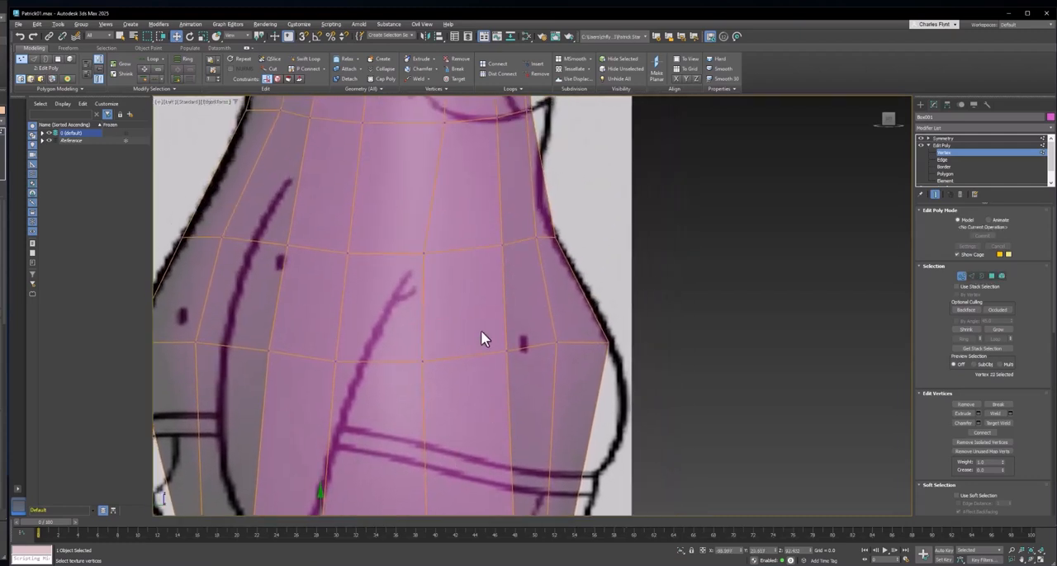
{"action": "left_click_drag", "start_coordinate": [482, 332], "coordinate": [521, 366]}
{"action": "left_click_drag", "start_coordinate": [530, 351], "coordinate": [538, 352]}
{"action": "left_click_drag", "start_coordinate": [241, 325], "coordinate": [286, 351]}
{"action": "middle_click_drag", "start_coordinate": [349, 271], "coordinate": [303, 395]}
{"action": "left_click_drag", "start_coordinate": [247, 231], "coordinate": [282, 252]}
{"action": "left_click_drag", "start_coordinate": [298, 242], "coordinate": [306, 242]}
- Even out the horizontal spacing of the smile-height loop's side vertices from the back to the mouth in the Left view
{"action": "middle_click_drag", "start_coordinate": [385, 240], "coordinate": [361, 275]}
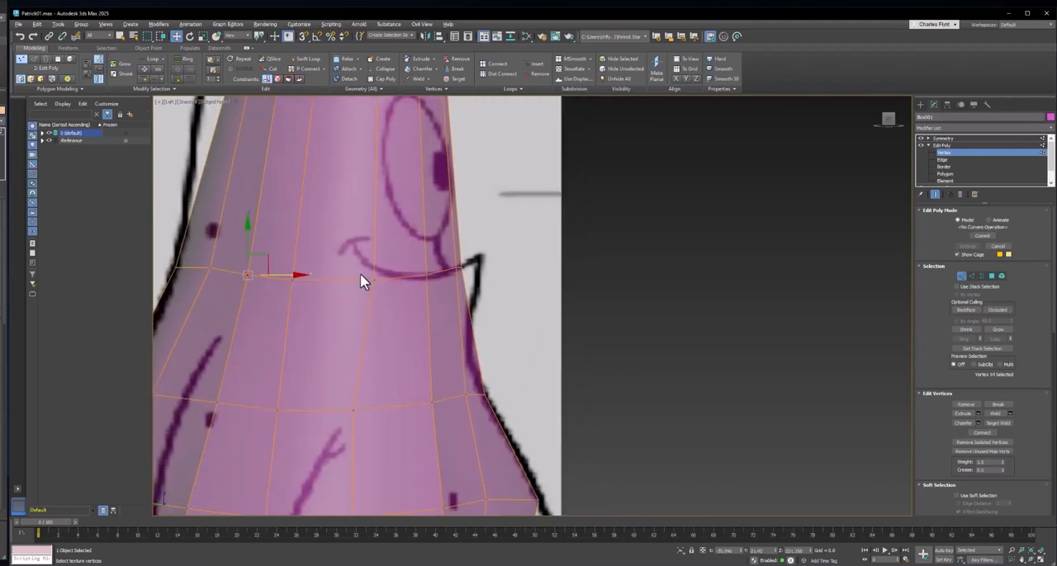
{"action": "left_click_drag", "start_coordinate": [357, 269], "coordinate": [451, 279]}
{"action": "scroll", "coordinate": [464, 274], "scroll_direction": "up", "scroll_amount": 2}
{"action": "left_click", "coordinate": [455, 270]}
{"action": "scroll", "coordinate": [452, 279], "scroll_direction": "down", "scroll_amount": 2}
{"action": "scroll", "coordinate": [452, 281], "scroll_direction": "down", "scroll_amount": 2}
{"action": "middle_click_drag", "start_coordinate": [450, 291], "coordinate": [487, 315]}
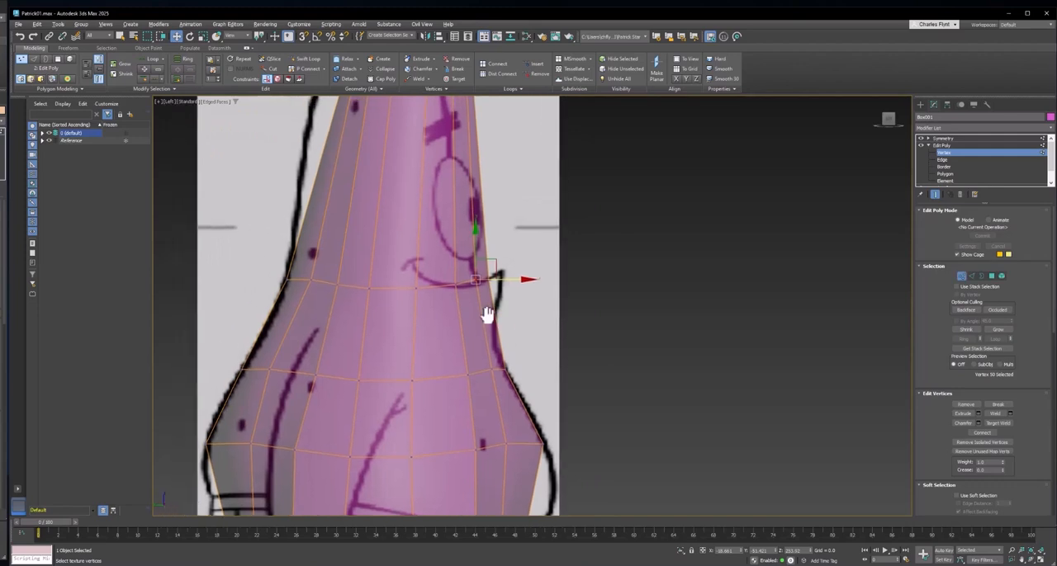
- In the Front view, lower the smile-height loop's two vertex columns between the side and the centre to just below the smile curve
{"action": "key", "text": "f"}
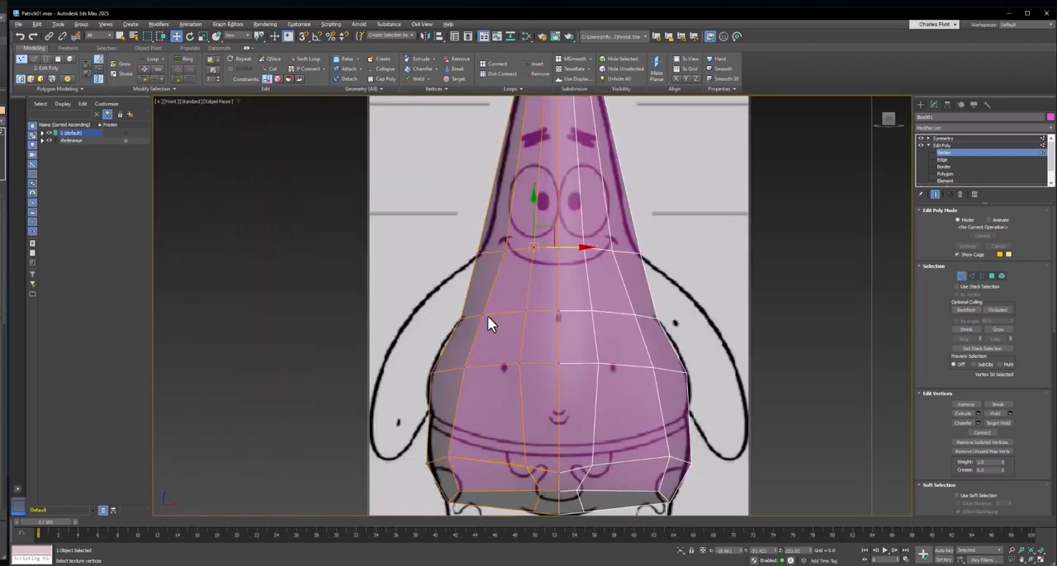
{"action": "scroll", "coordinate": [550, 299], "scroll_direction": "up", "scroll_amount": 2}
{"action": "left_click", "coordinate": [500, 269]}
{"action": "scroll", "coordinate": [483, 261], "scroll_direction": "up", "scroll_amount": 2}
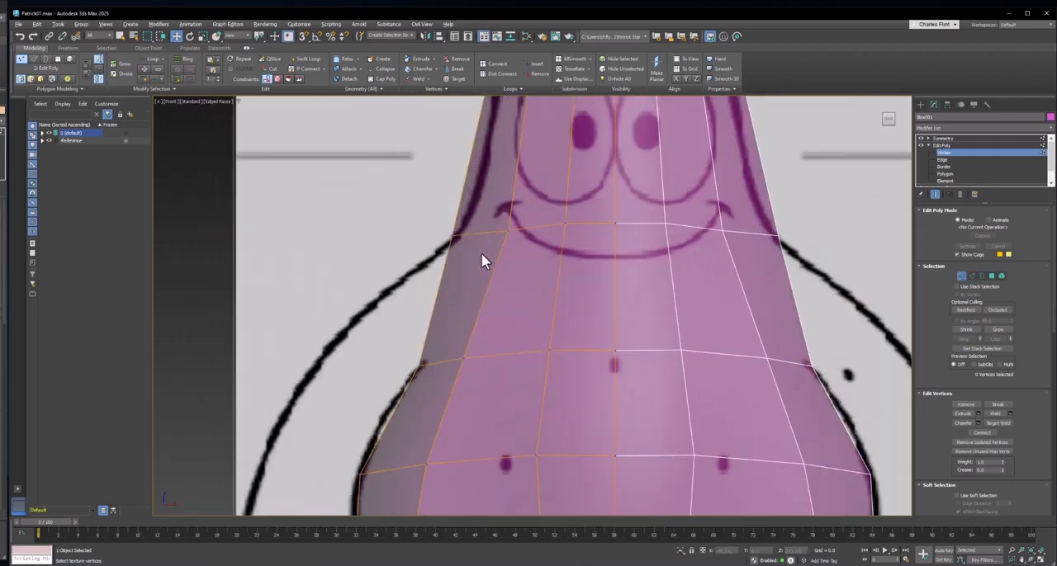
{"action": "left_click_drag", "start_coordinate": [426, 234], "coordinate": [484, 253]}
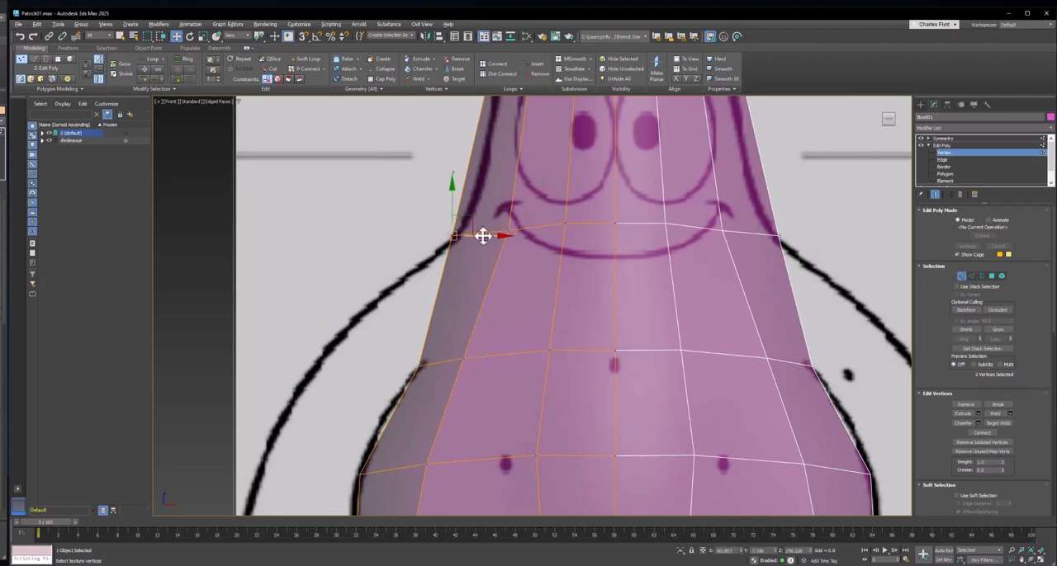
{"action": "middle_click_drag", "start_coordinate": [545, 255], "coordinate": [495, 250]}
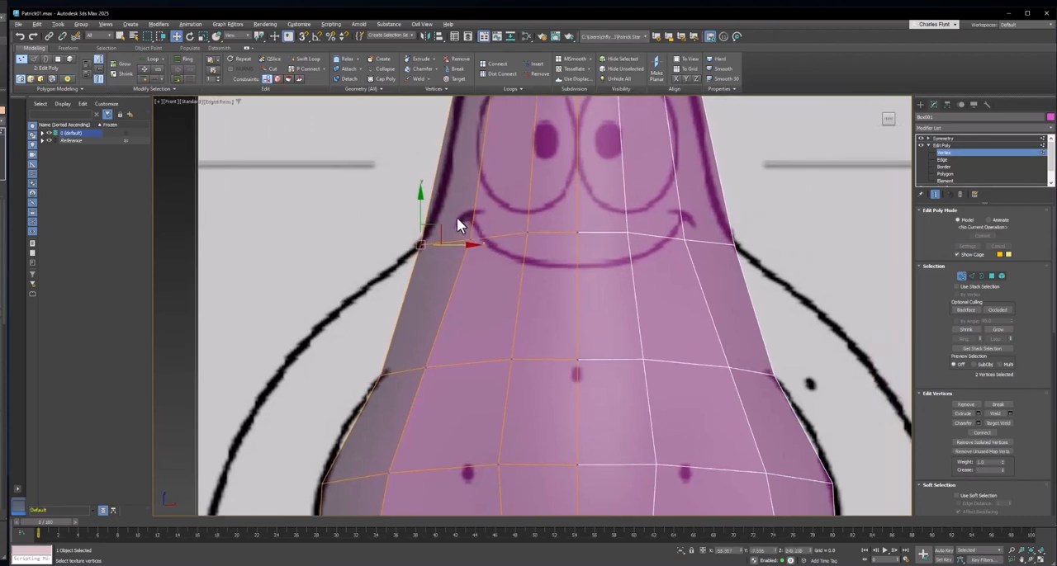
{"action": "left_click_drag", "start_coordinate": [487, 255], "coordinate": [463, 232]}
{"action": "left_click", "coordinate": [528, 231]}
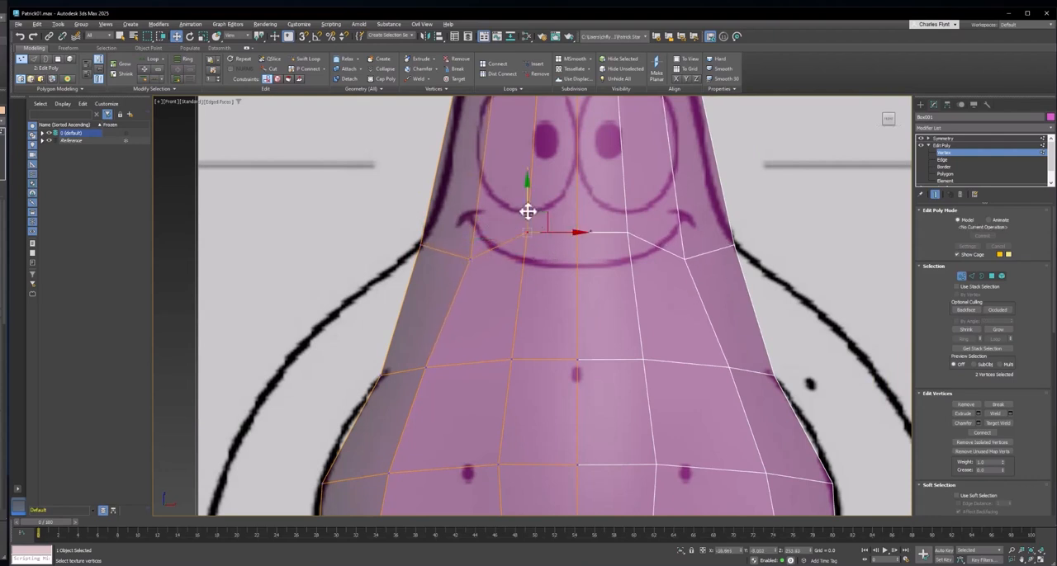
{"action": "left_click_drag", "start_coordinate": [525, 240], "coordinate": [523, 254]}
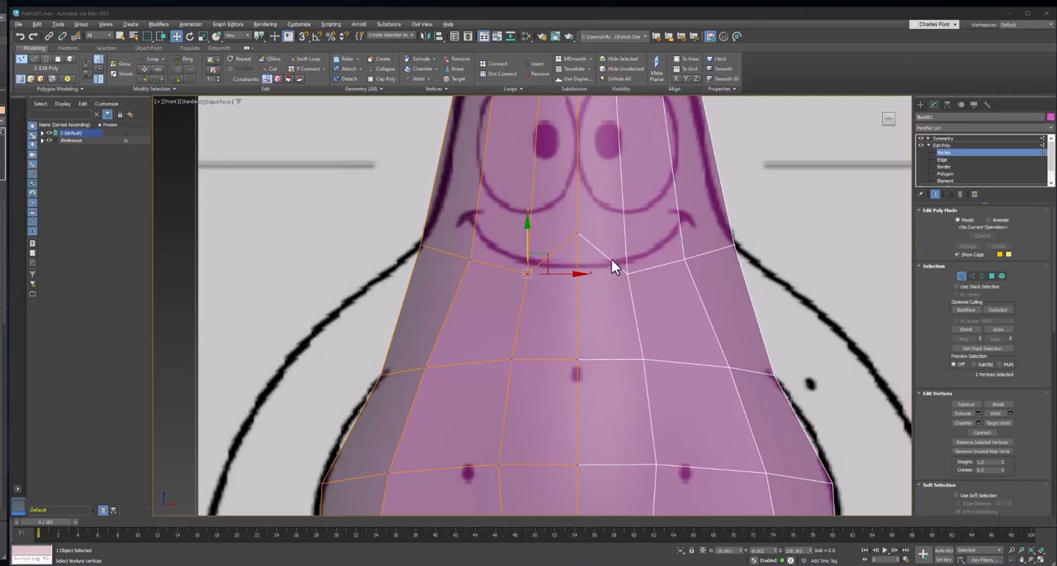
- Lower the loop's centre vertices below the smile and nudge its side vertices down so that the loop follows the mouth's curve
{"action": "left_click", "coordinate": [577, 234]}
{"action": "left_click_drag", "start_coordinate": [577, 204], "coordinate": [576, 249]}
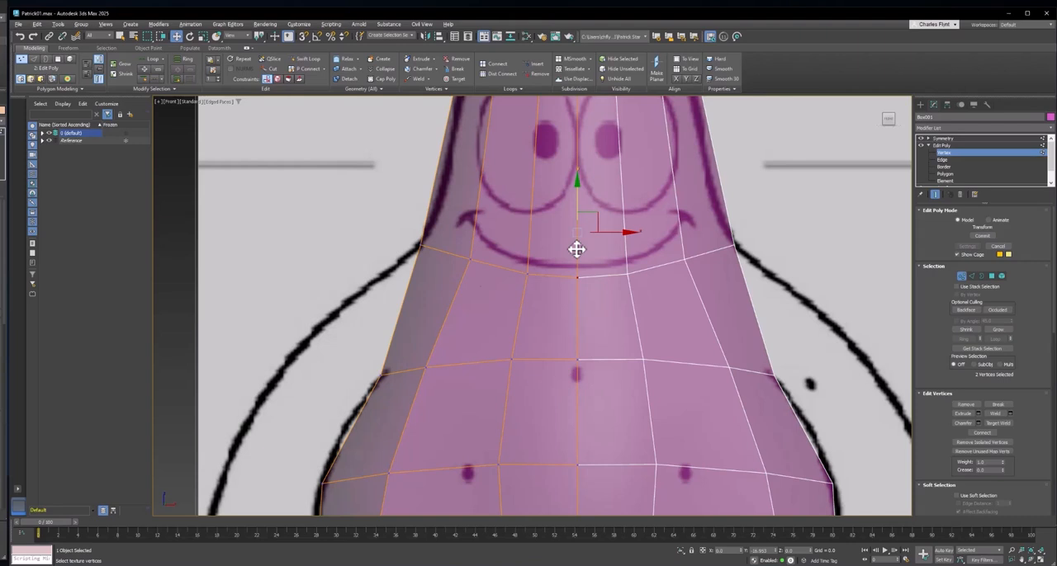
{"action": "left_click_drag", "start_coordinate": [577, 248], "coordinate": [576, 249]}
{"action": "left_click", "coordinate": [421, 245]}
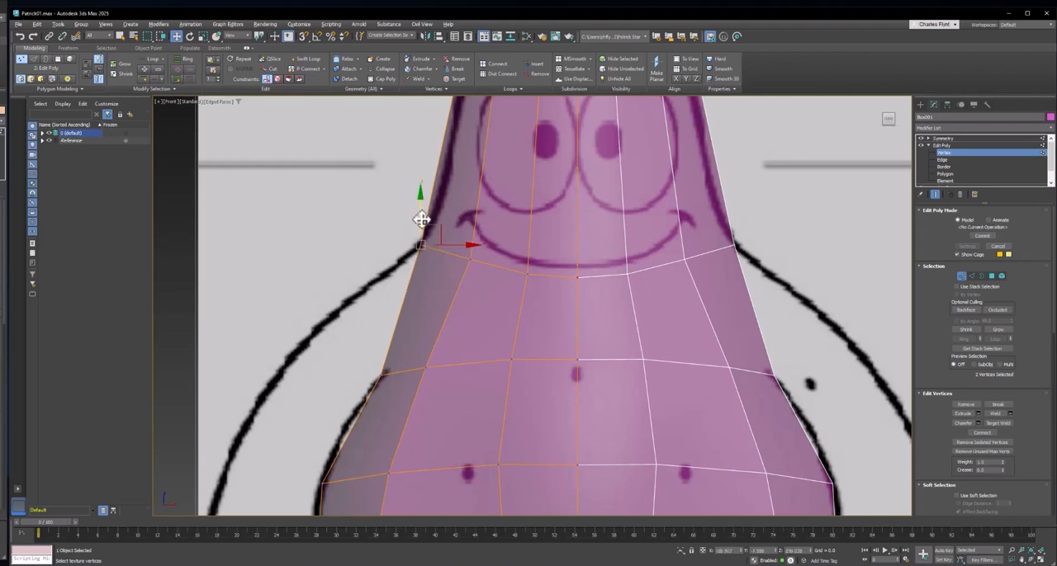
{"action": "left_click", "coordinate": [468, 259]}
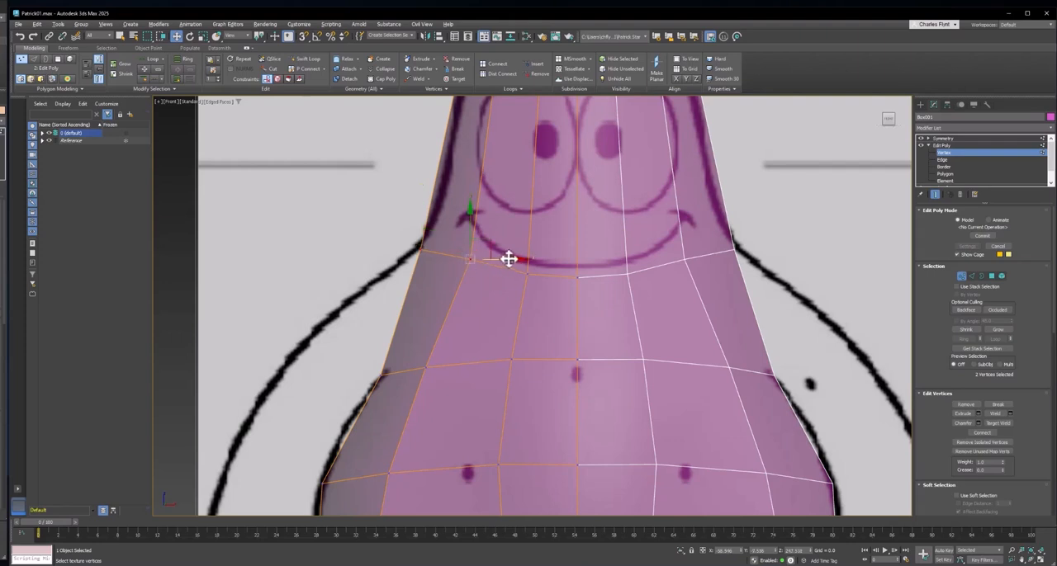
{"action": "left_click_drag", "start_coordinate": [497, 258], "coordinate": [498, 259]}
- In the Front view, move the hip and bottom loops' vertices beside the outer edge inward and fit the hip's side vertices to the outline
{"action": "scroll", "coordinate": [546, 288], "scroll_direction": "down", "scroll_amount": 3}
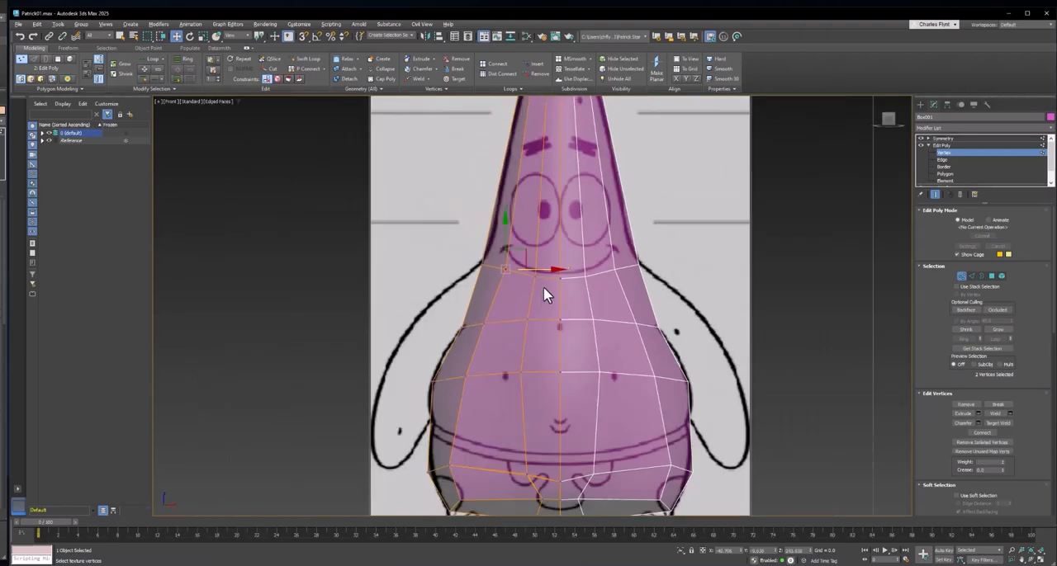
{"action": "middle_click_drag", "start_coordinate": [545, 277], "coordinate": [558, 196]}
{"action": "scroll", "coordinate": [452, 385], "scroll_direction": "up", "scroll_amount": 2}
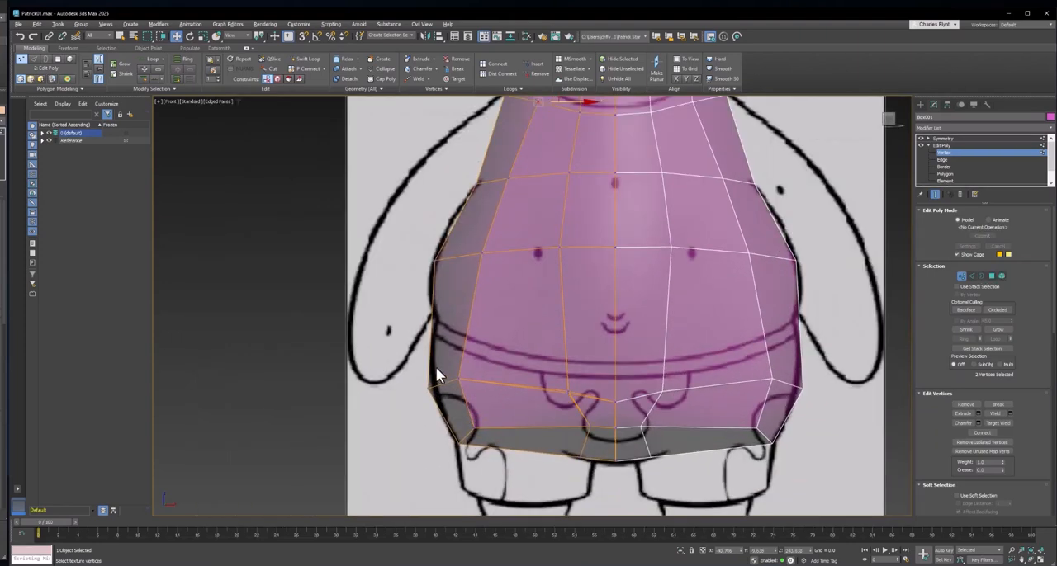
{"action": "left_click_drag", "start_coordinate": [500, 396], "coordinate": [500, 398]}
{"action": "left_click_drag", "start_coordinate": [478, 361], "coordinate": [489, 360]}
{"action": "left_click_drag", "start_coordinate": [482, 434], "coordinate": [493, 362]}
{"action": "left_click_drag", "start_coordinate": [416, 382], "coordinate": [445, 399]}
{"action": "middle_click_drag", "start_coordinate": [525, 367], "coordinate": [522, 389]}
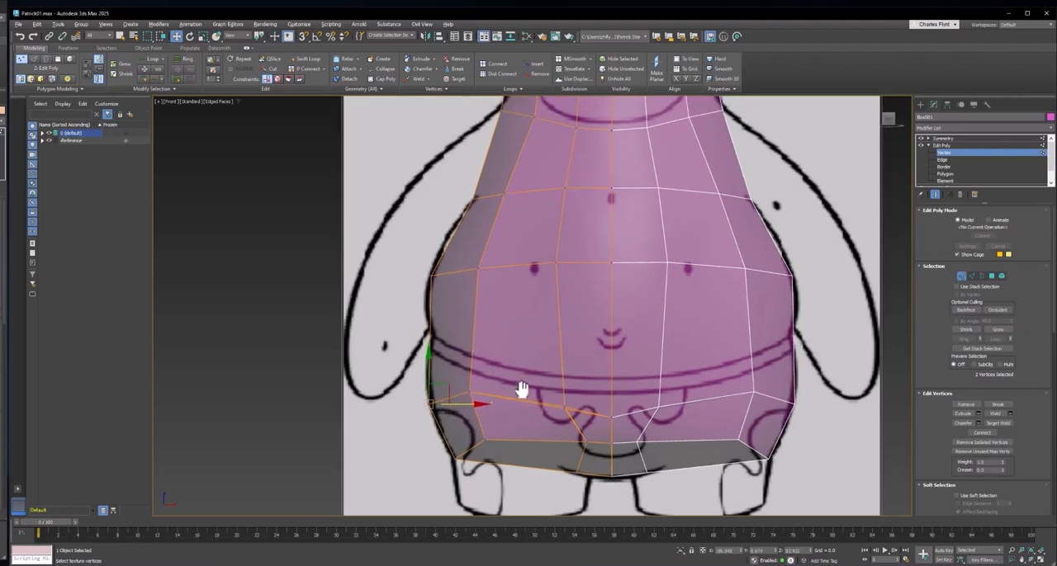
- Insert a horizontal edge loop at the trouser waistband with Swift Loop, then return to vertex editing with the Move tool
{"action": "scroll", "coordinate": [607, 393], "scroll_direction": "up", "scroll_amount": 3}
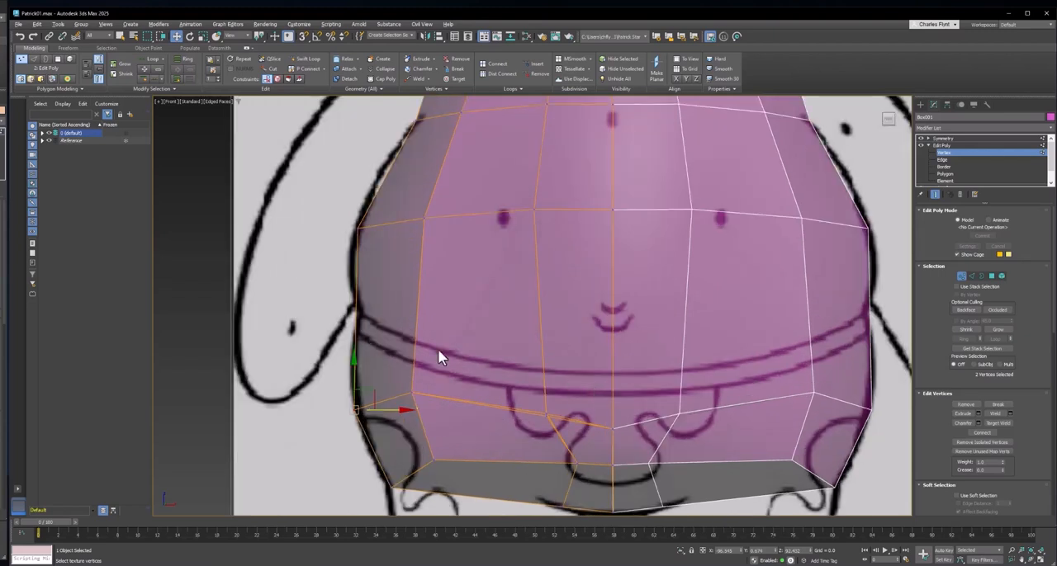
{"action": "left_click", "coordinate": [308, 62]}
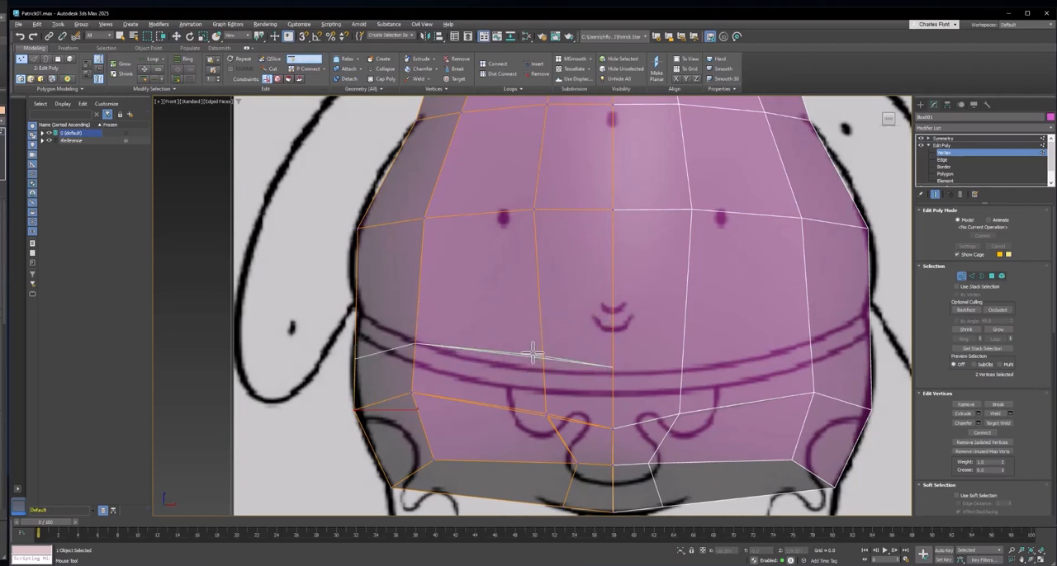
{"action": "left_click", "coordinate": [534, 361]}
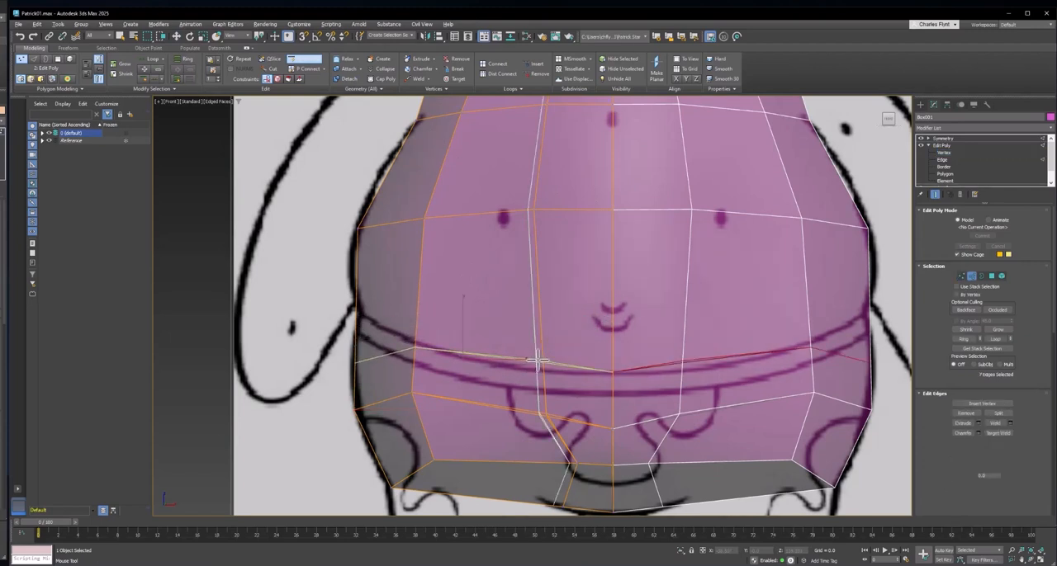
{"action": "left_click", "coordinate": [959, 276], "text": "ctrl"}
{"action": "key", "text": "w"}
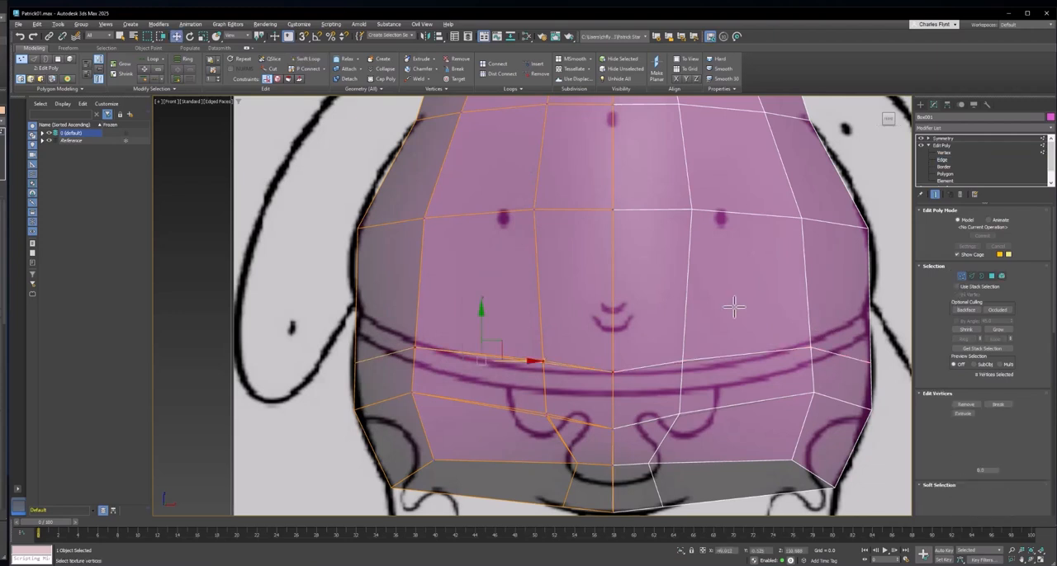
- Fit the new waist loop's vertices to the curve of the upper waistband line in the Front view, raising the side ones most
{"action": "left_click_drag", "start_coordinate": [312, 342], "coordinate": [436, 322]}
{"action": "left_click", "coordinate": [416, 348]}
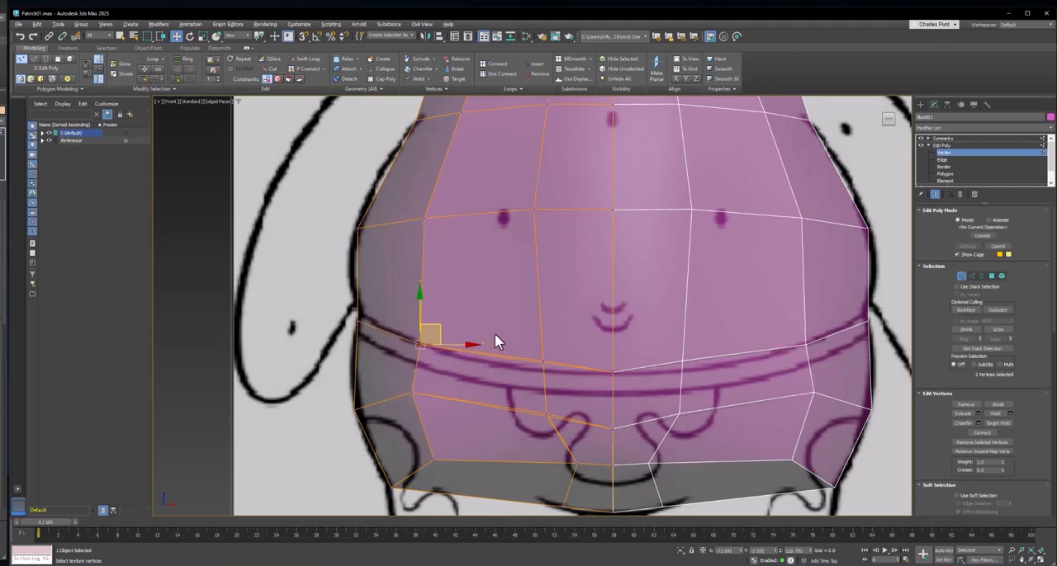
{"action": "left_click", "coordinate": [542, 362]}
{"action": "left_click", "coordinate": [544, 346]}
{"action": "left_click", "coordinate": [542, 366]}
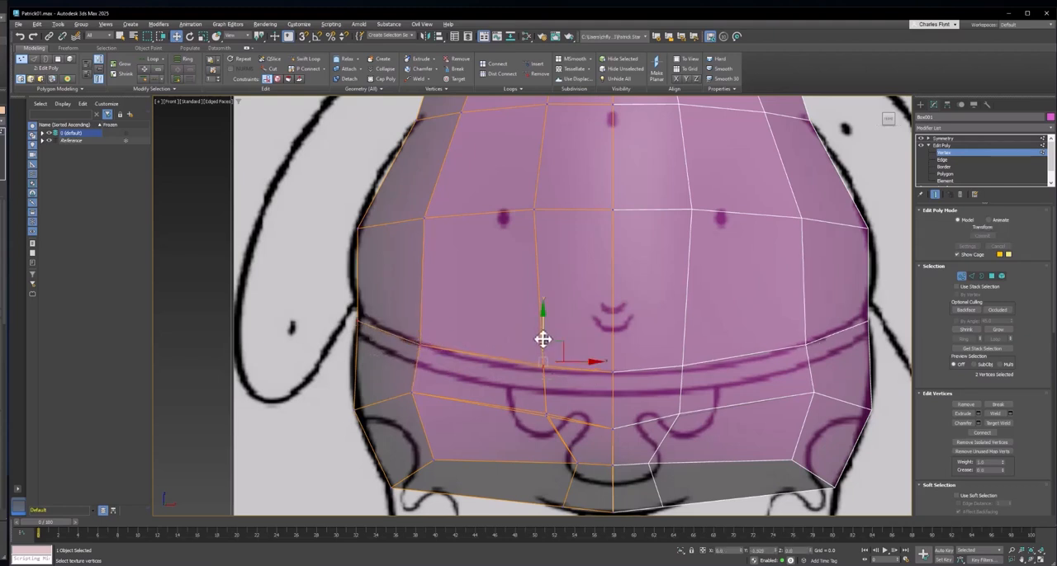
{"action": "middle_click_drag", "start_coordinate": [608, 298], "coordinate": [603, 300]}
- In the Left view, pull the waist loop's front vertex outward to the belly outline
{"action": "key", "text": "l"}
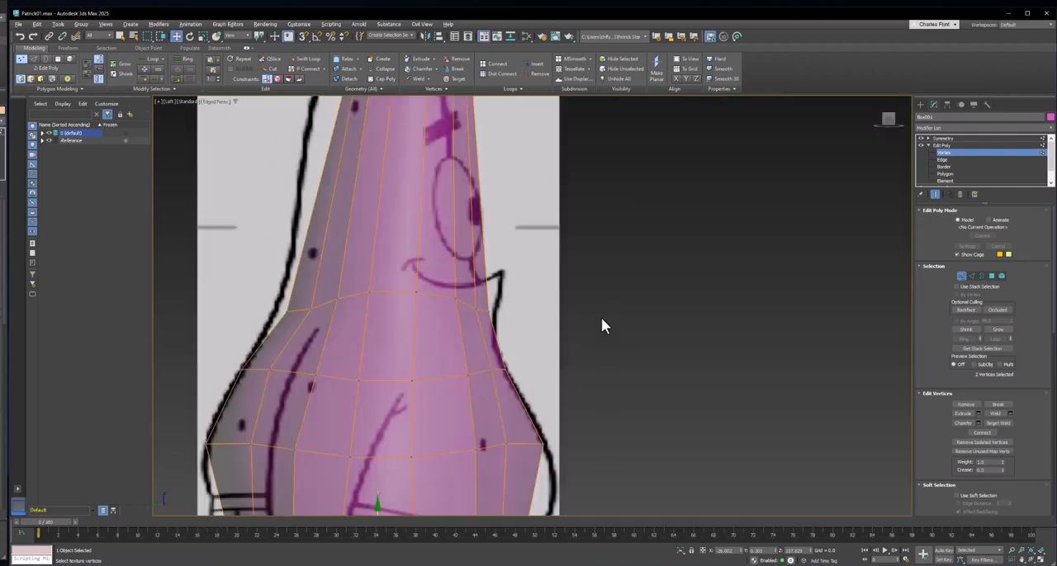
{"action": "middle_click_drag", "start_coordinate": [628, 365], "coordinate": [672, 305]}
{"action": "scroll", "coordinate": [621, 375], "scroll_direction": "up", "scroll_amount": 3}
{"action": "scroll", "coordinate": [685, 306], "scroll_direction": "down", "scroll_amount": 3}
{"action": "scroll", "coordinate": [698, 330], "scroll_direction": "up", "scroll_amount": 2}
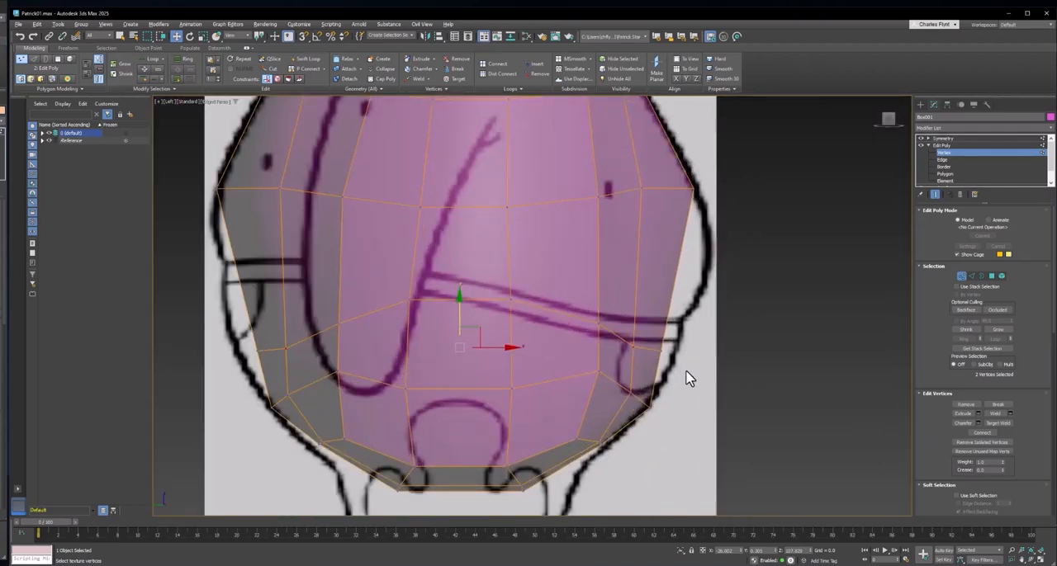
{"action": "left_click_drag", "start_coordinate": [646, 335], "coordinate": [694, 340]}
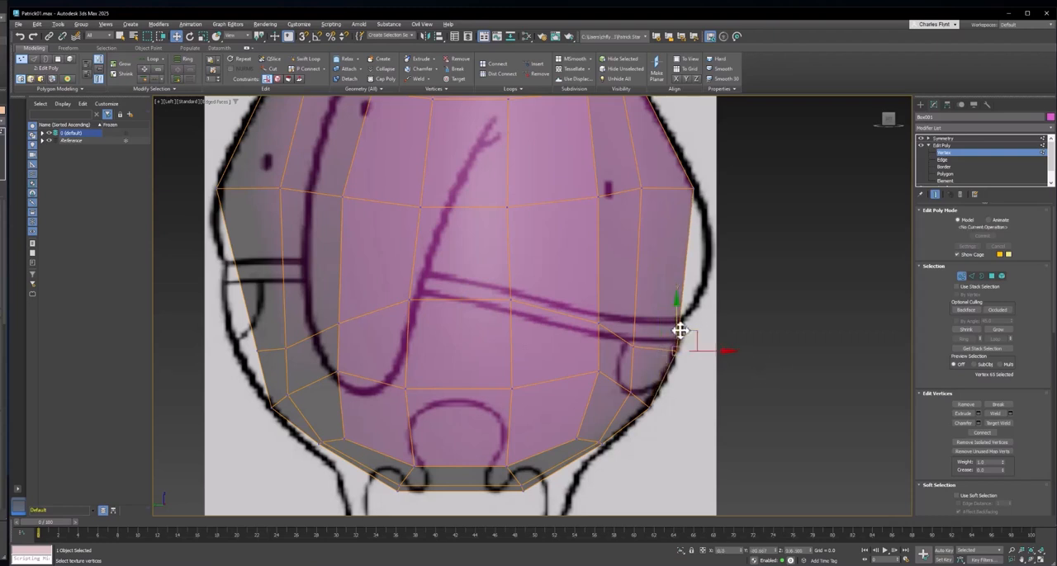
{"action": "scroll", "coordinate": [685, 388], "scroll_direction": "down", "scroll_amount": 3}
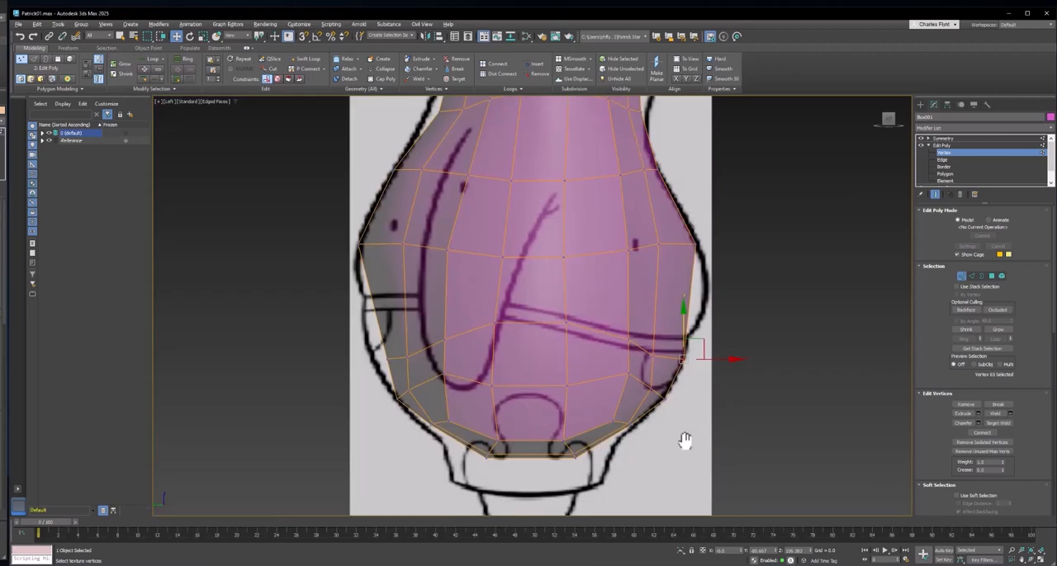
- Raise the rear vertices of the waist loop to the back waistband line, making the loop slope smoothly toward the side vertices
{"action": "left_click", "coordinate": [386, 358]}
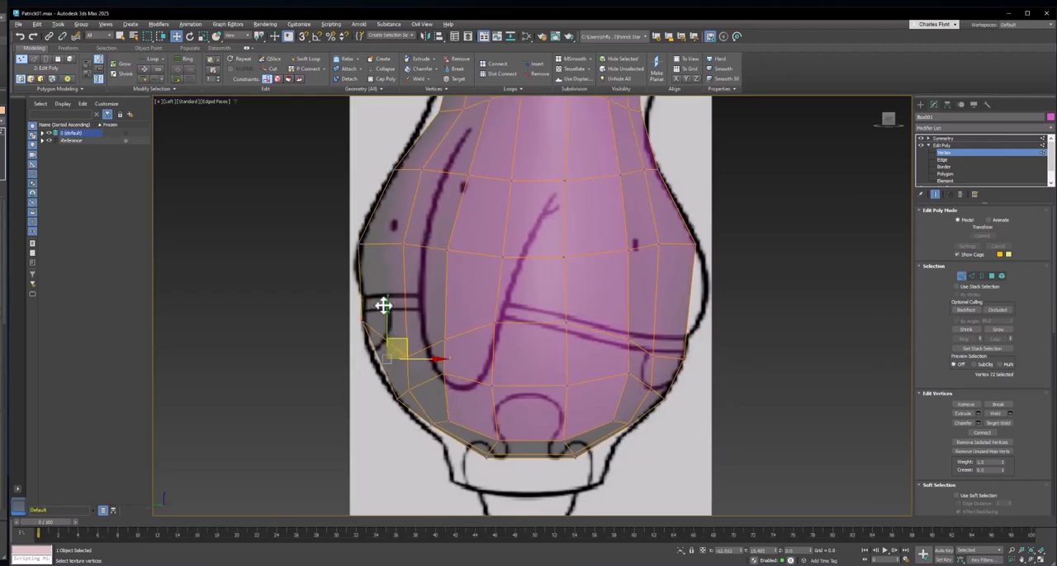
{"action": "left_click_drag", "start_coordinate": [384, 299], "coordinate": [402, 345]}
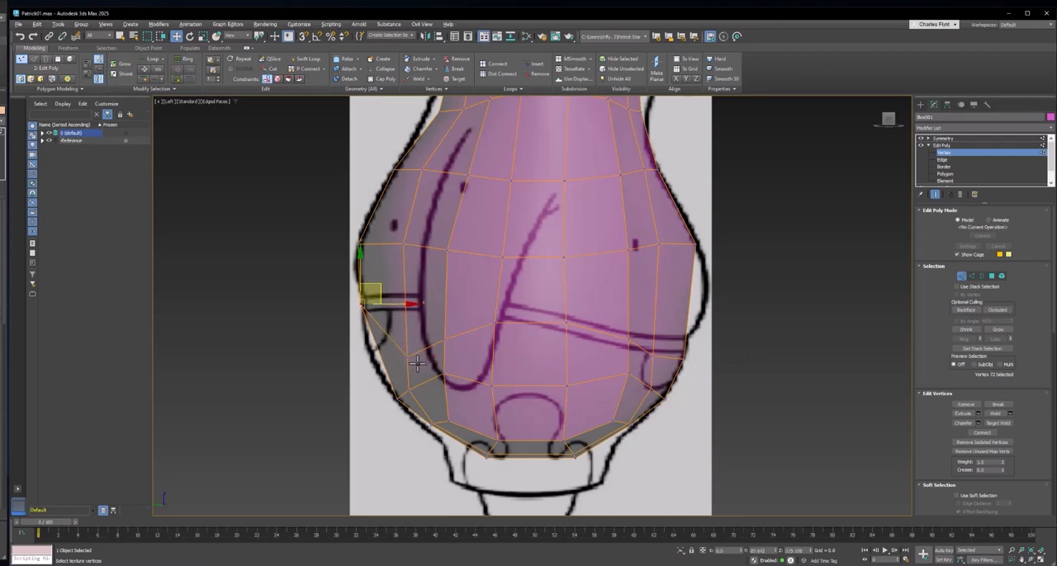
{"action": "left_click", "coordinate": [404, 354]}
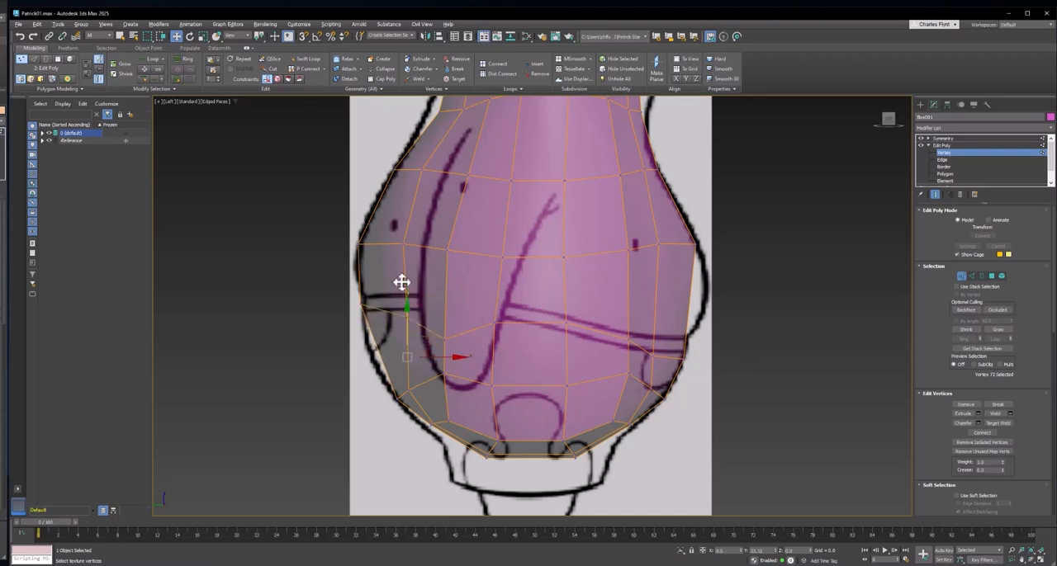
{"action": "left_click_drag", "start_coordinate": [401, 270], "coordinate": [400, 269]}
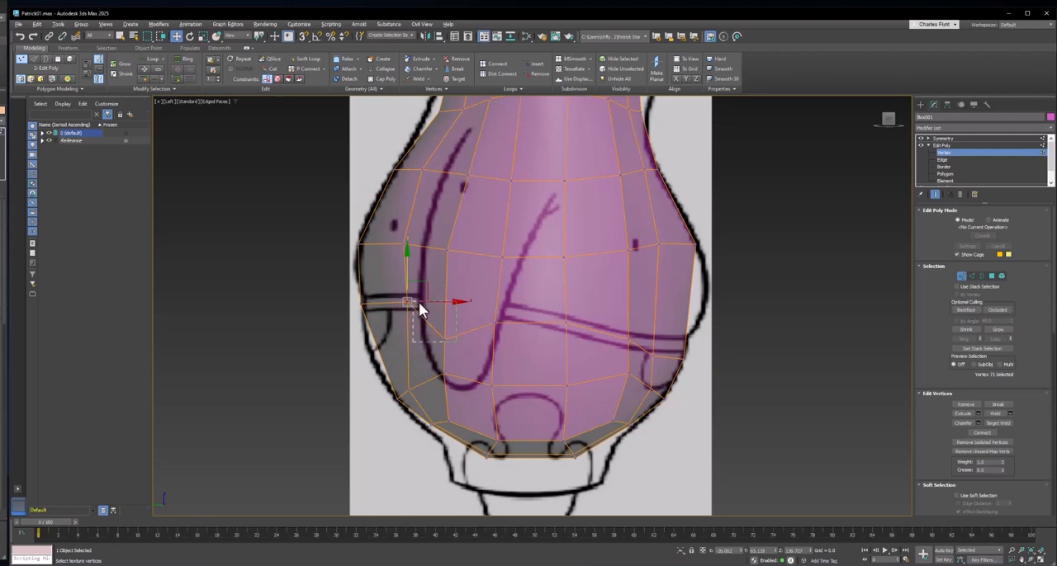
{"action": "left_click", "coordinate": [444, 337]}
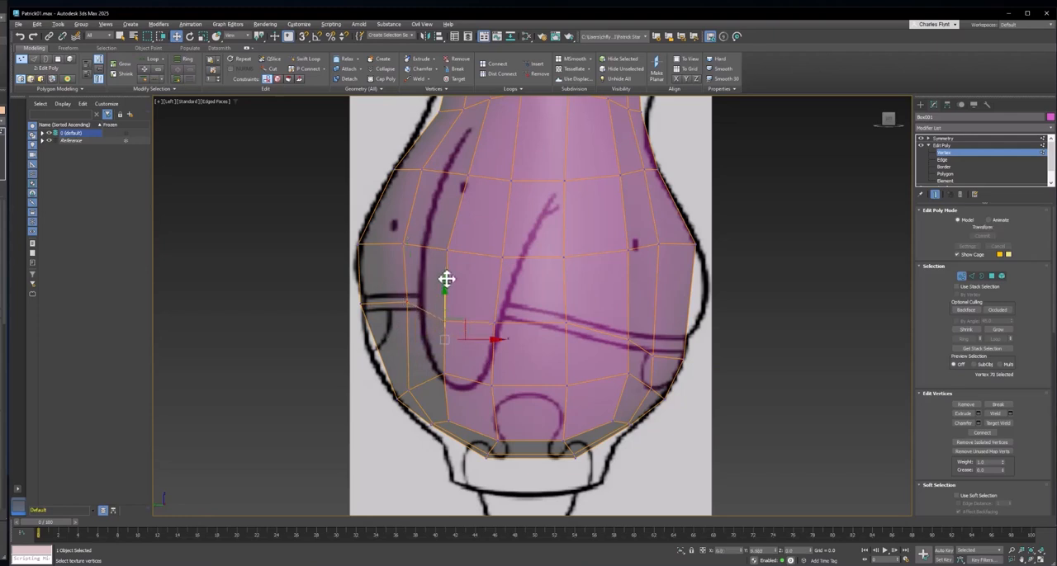
{"action": "left_click_drag", "start_coordinate": [446, 279], "coordinate": [445, 259]}
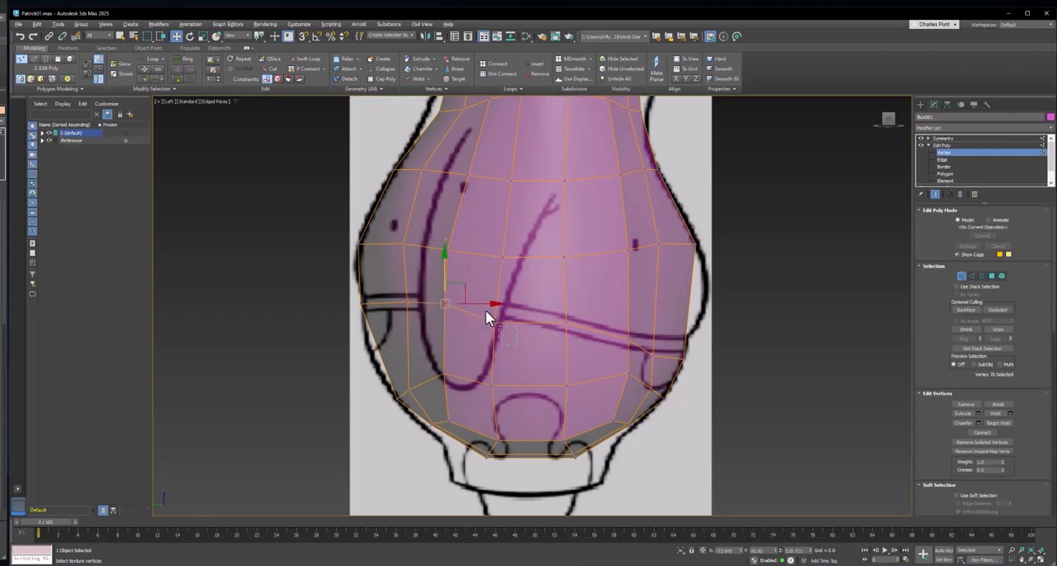
{"action": "left_click_drag", "start_coordinate": [486, 312], "coordinate": [495, 266]}
{"action": "left_click", "coordinate": [405, 301]}
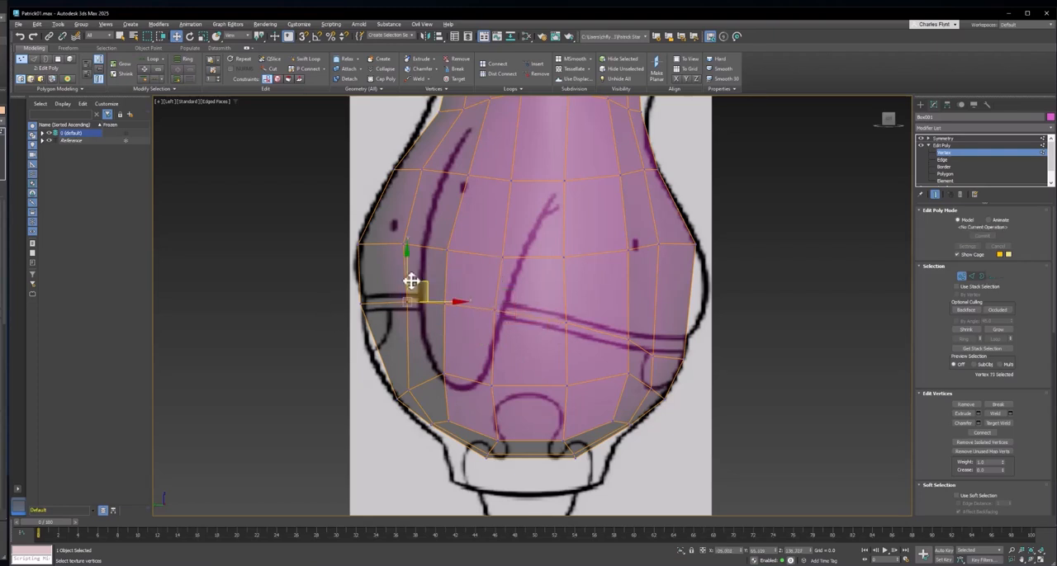
{"action": "left_click", "coordinate": [362, 297]}
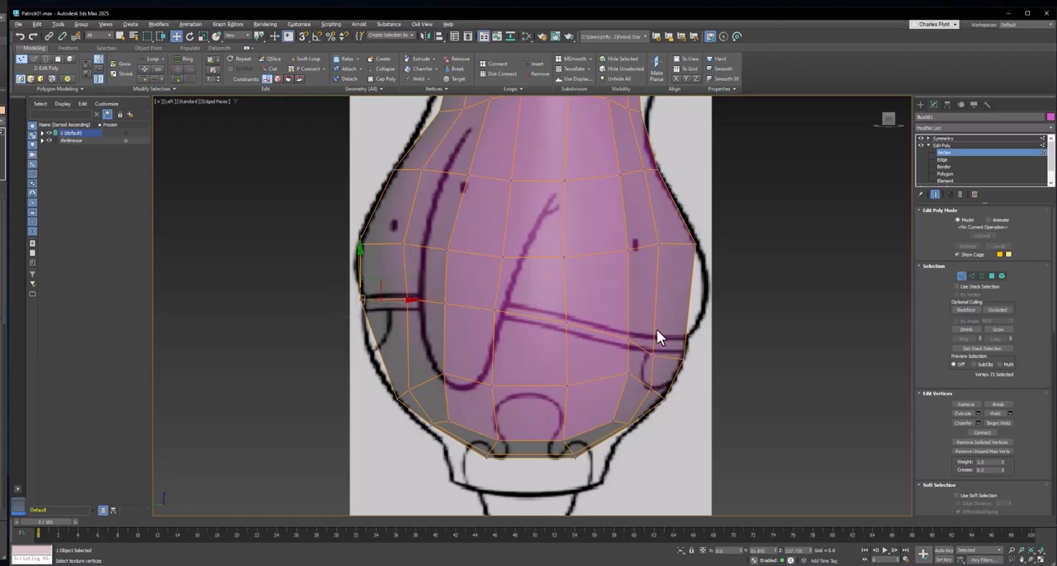
- Shift the waist loop's vertex beside the rear edge slightly toward the back, and compare the loop with the waistband in the Back view
{"action": "middle_click_drag", "start_coordinate": [486, 377], "coordinate": [486, 392]}
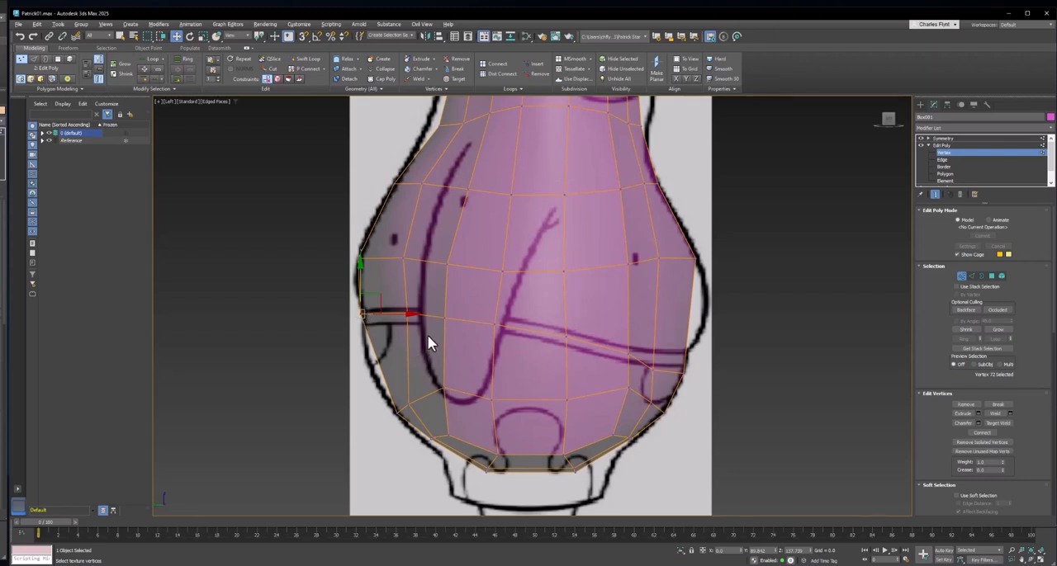
{"action": "left_click", "coordinate": [406, 312]}
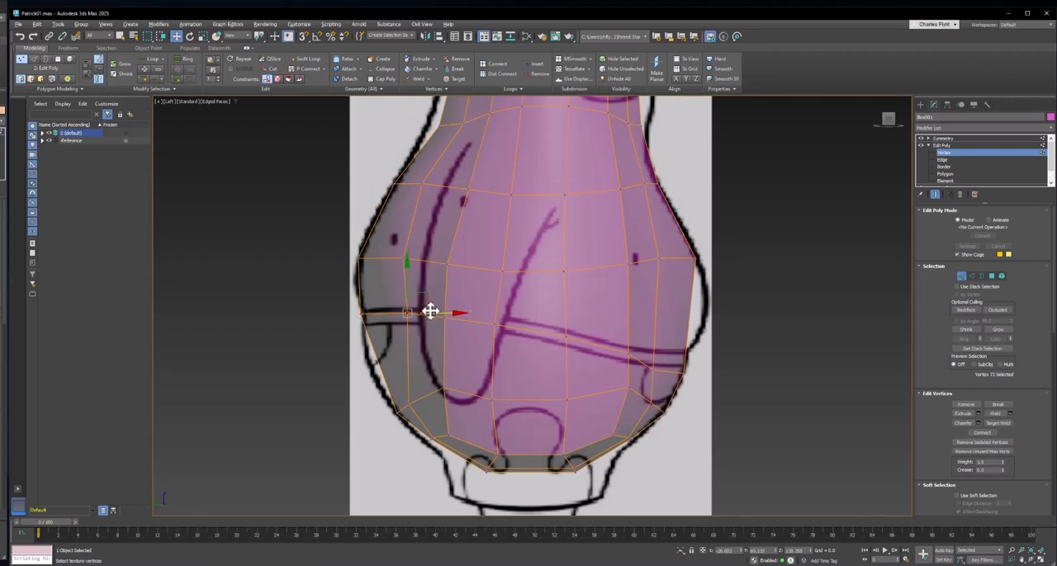
{"action": "left_click_drag", "start_coordinate": [432, 308], "coordinate": [420, 309]}
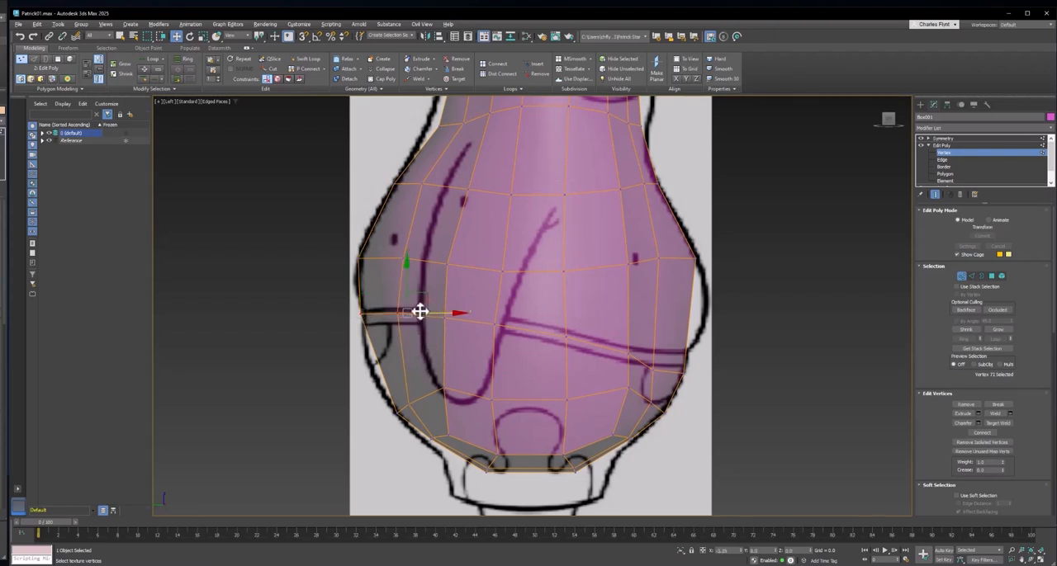
{"action": "left_click", "coordinate": [361, 313]}
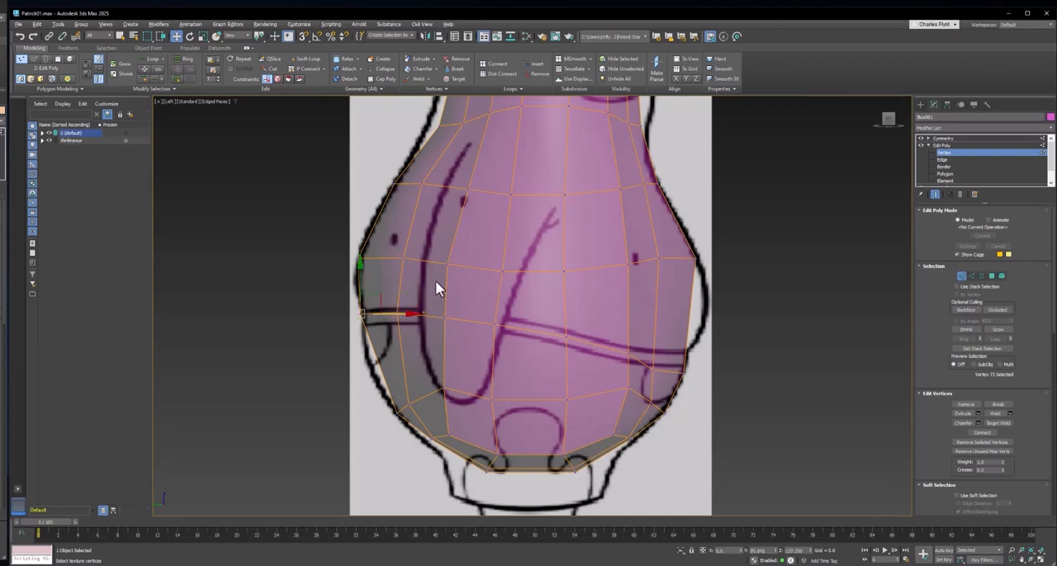
{"action": "left_click", "coordinate": [168, 100]}
{"action": "left_click", "coordinate": [217, 178]}
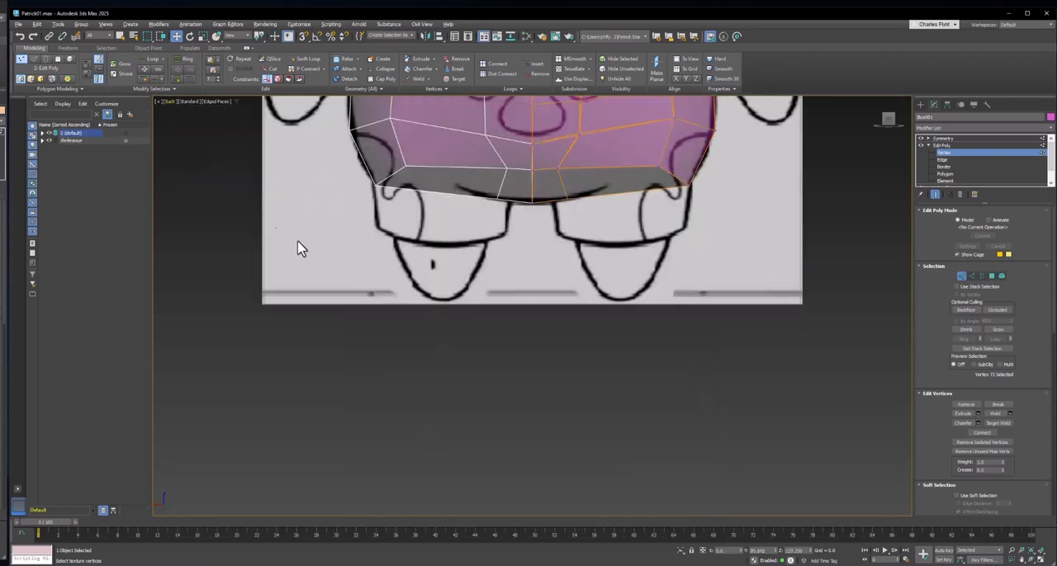
{"action": "middle_click_drag", "start_coordinate": [510, 199], "coordinate": [504, 385]}
{"action": "middle_click_drag", "start_coordinate": [540, 241], "coordinate": [537, 297]}
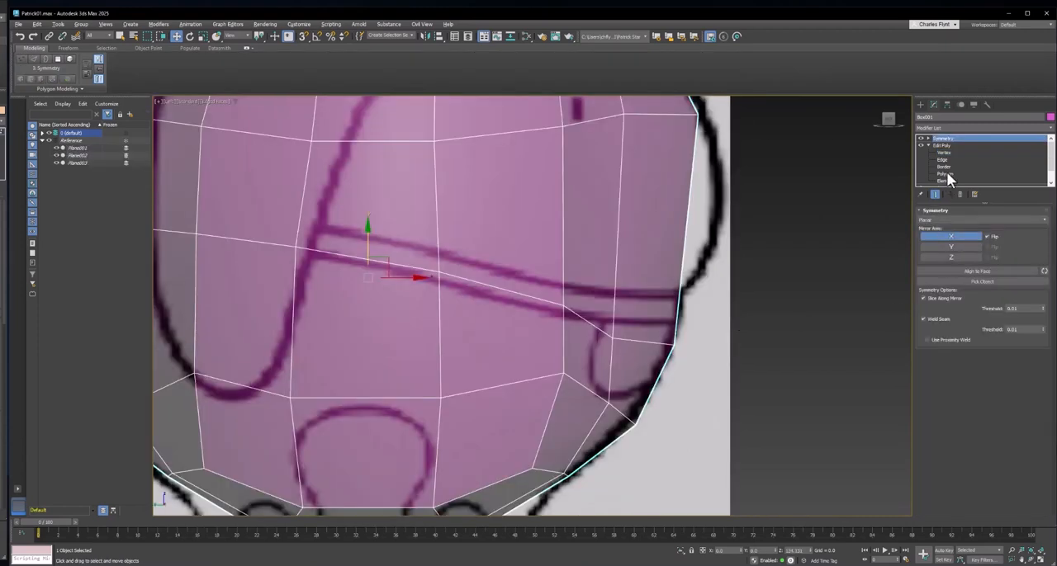
- In the Left view, raise the waist loop's front vertex and its neighbour to the lower waistband line
{"action": "left_click", "coordinate": [945, 153]}
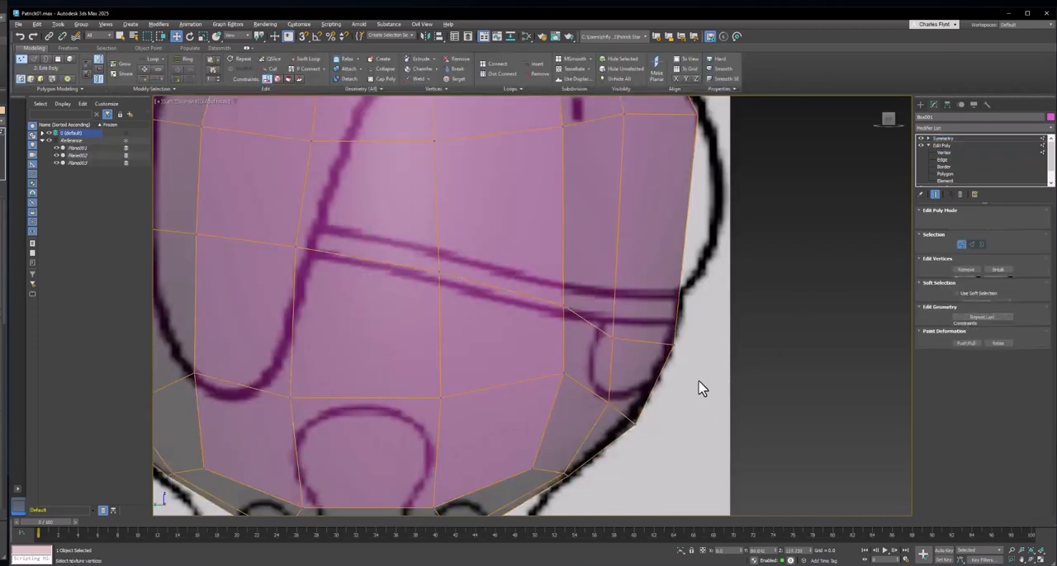
{"action": "left_click_drag", "start_coordinate": [701, 372], "coordinate": [675, 305]}
{"action": "left_click", "coordinate": [612, 336]}
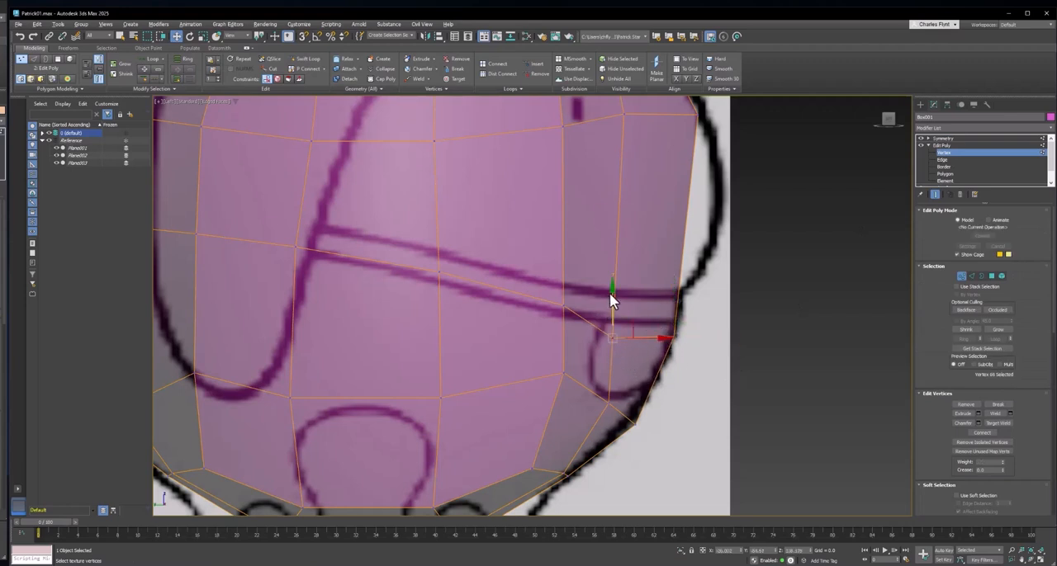
{"action": "left_click", "coordinate": [633, 351]}
{"action": "left_click", "coordinate": [612, 338]}
{"action": "left_click_drag", "start_coordinate": [609, 300], "coordinate": [613, 280]}
{"action": "left_click_drag", "start_coordinate": [703, 371], "coordinate": [677, 297]}
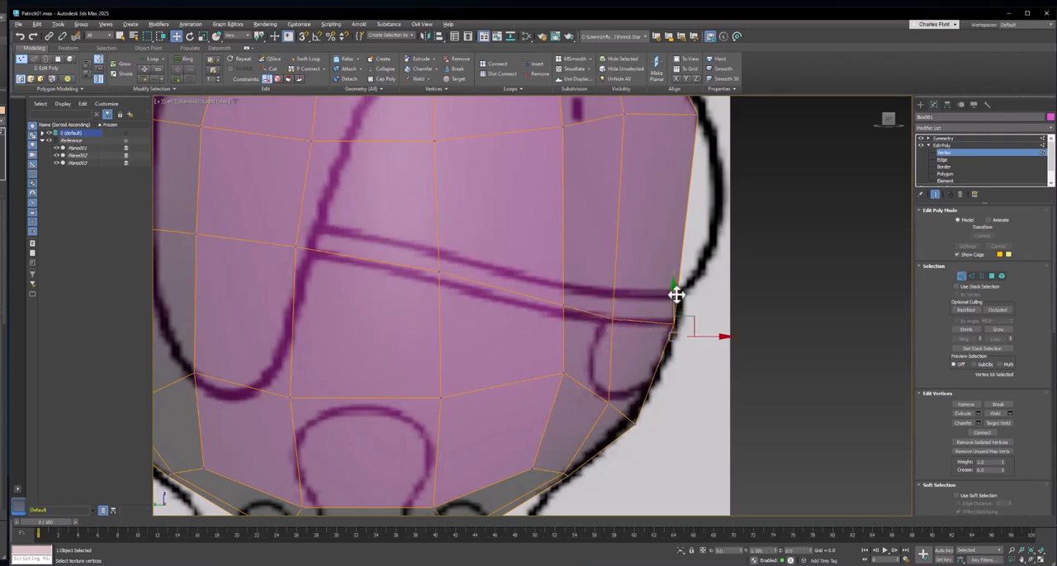
{"action": "middle_click_drag", "start_coordinate": [685, 347], "coordinate": [670, 369]}
- In the Front view, fit the side vertices of the belly and waist loops, moving the inner ones slightly inward from the outline
{"action": "key", "text": "f"}
{"action": "middle_click_drag", "start_coordinate": [587, 488], "coordinate": [576, 333]}
{"action": "scroll", "coordinate": [508, 395], "scroll_direction": "up", "scroll_amount": 4}
{"action": "middle_click_drag", "start_coordinate": [505, 391], "coordinate": [551, 316]}
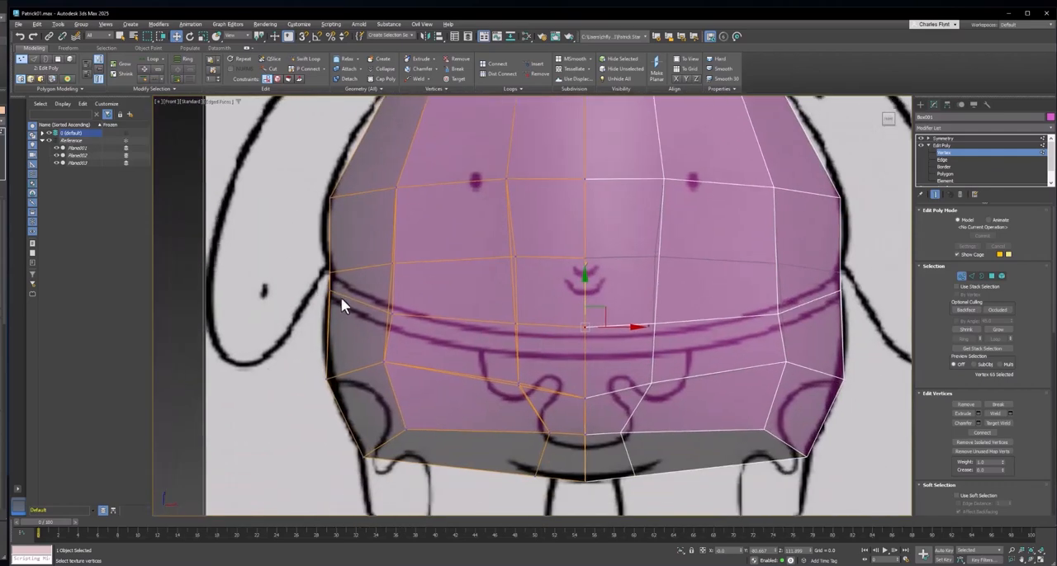
{"action": "left_click", "coordinate": [330, 289]}
{"action": "left_click_drag", "start_coordinate": [333, 255], "coordinate": [361, 249]}
{"action": "left_click", "coordinate": [331, 198]}
{"action": "left_click_drag", "start_coordinate": [343, 199], "coordinate": [354, 200]}
{"action": "left_click", "coordinate": [329, 291]}
{"action": "left_click_drag", "start_coordinate": [329, 292], "coordinate": [356, 293]}
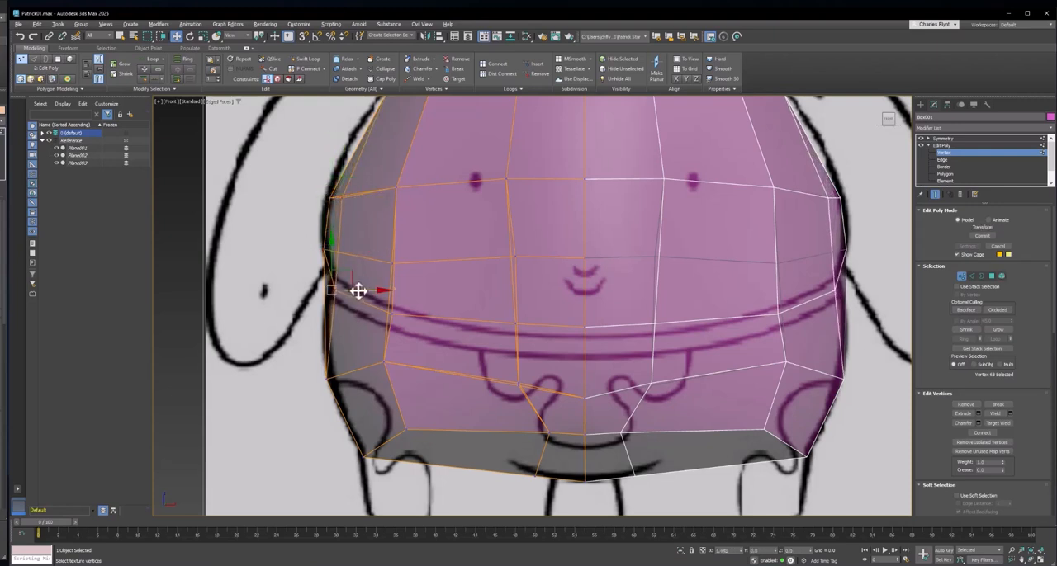
- Move the inner side vertices of the hip and bottom loops inward from the outline and slightly raise the bottom centre vertex
{"action": "left_click", "coordinate": [331, 378]}
{"action": "left_click_drag", "start_coordinate": [344, 379], "coordinate": [357, 356]}
{"action": "left_click", "coordinate": [364, 456]}
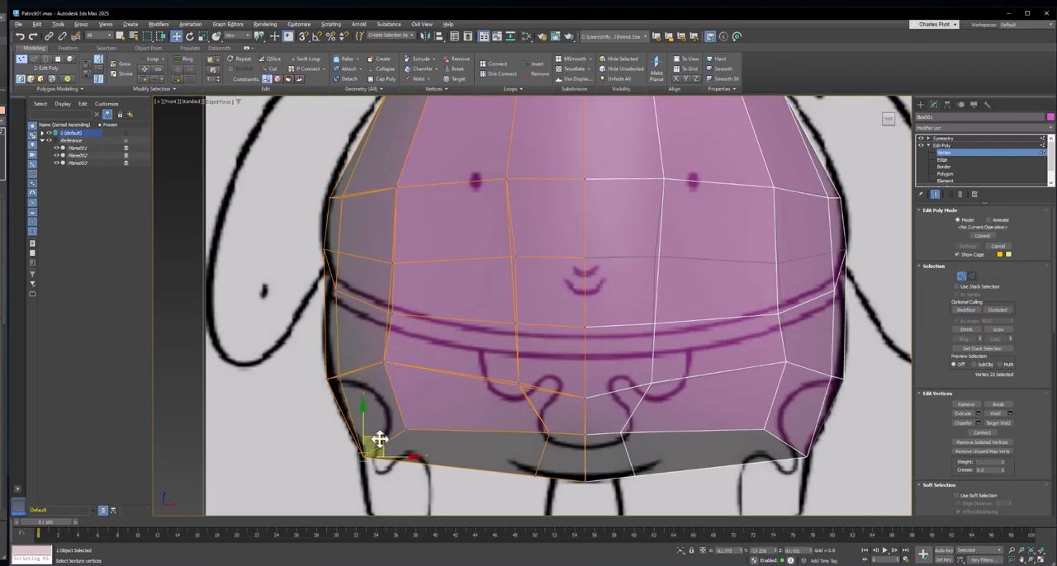
{"action": "left_click_drag", "start_coordinate": [381, 438], "coordinate": [403, 424]}
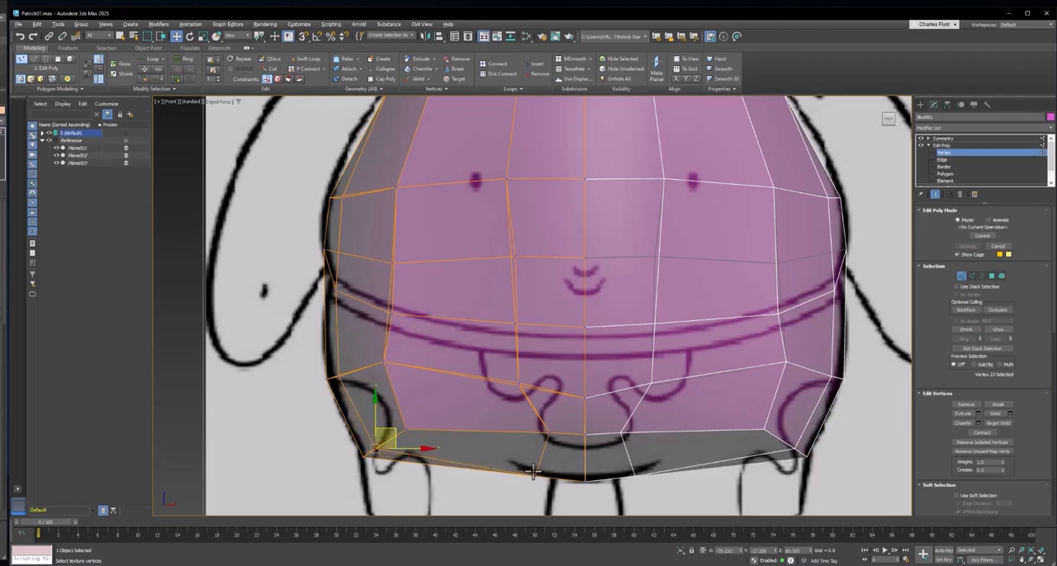
{"action": "left_click", "coordinate": [584, 478]}
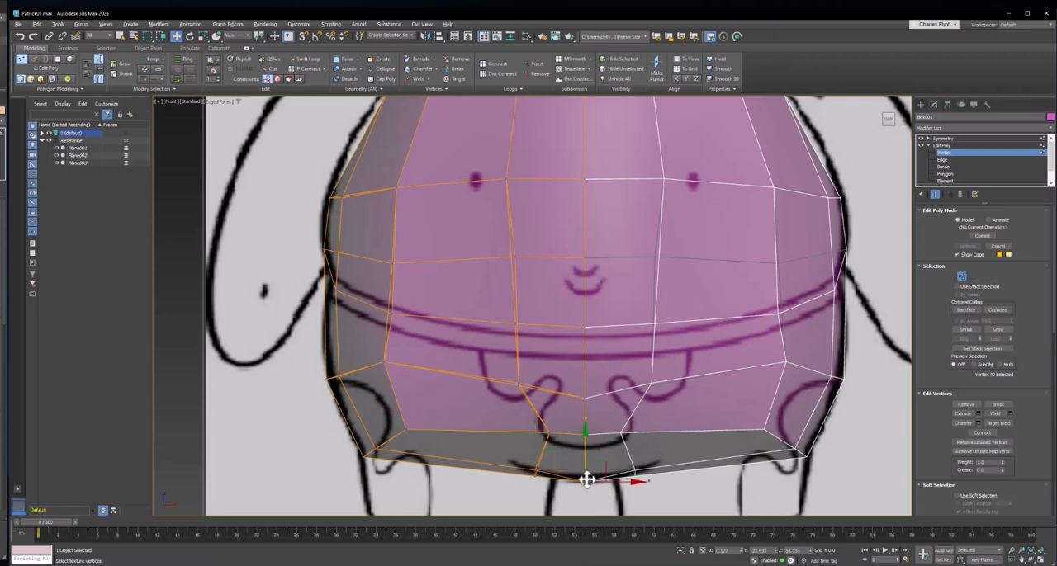
{"action": "left_click_drag", "start_coordinate": [586, 479], "coordinate": [586, 475]}
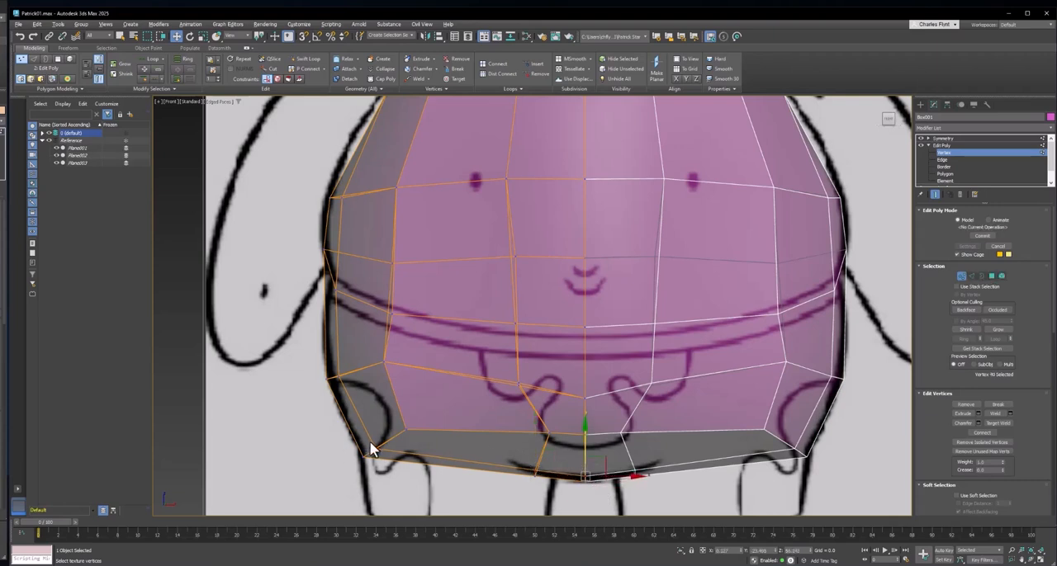
- Lower the waist loop's vertex beside the centre line slightly toward the upper waistband line
{"action": "middle_click_drag", "start_coordinate": [409, 425], "coordinate": [410, 481]}
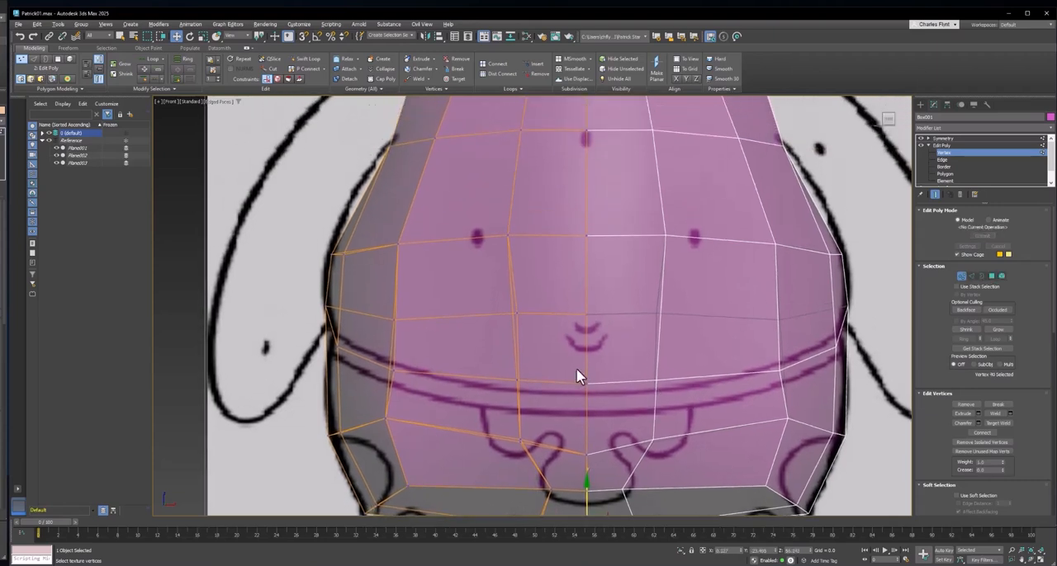
{"action": "left_click", "coordinate": [516, 384]}
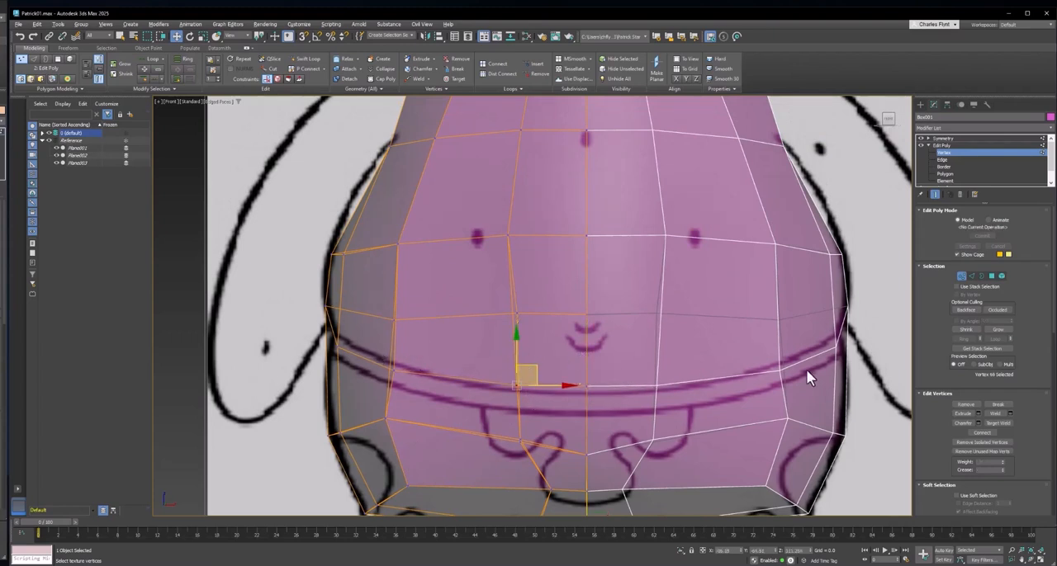
{"action": "middle_click_drag", "start_coordinate": [442, 339], "coordinate": [422, 357]}
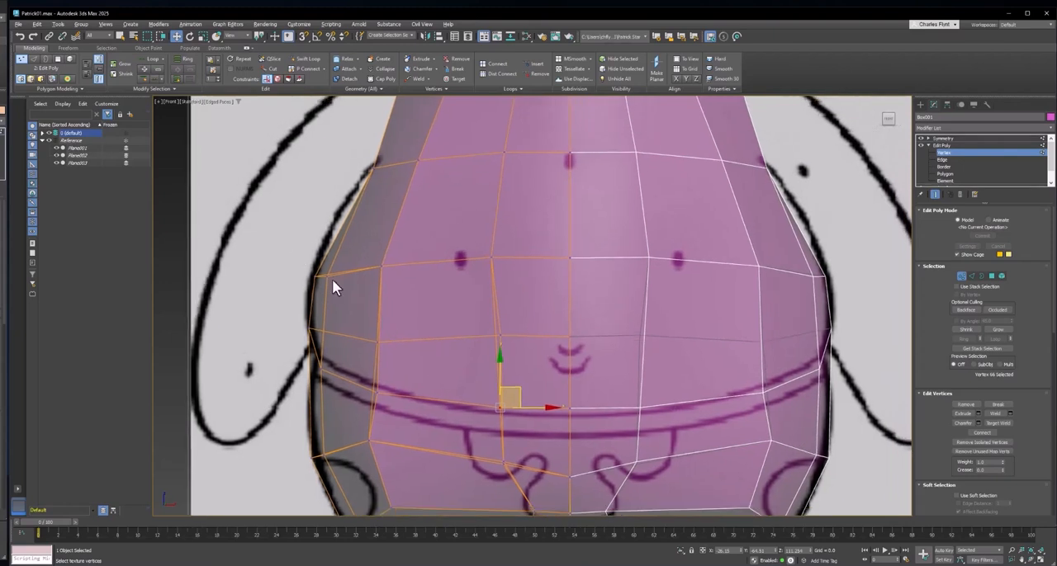
- Raise the belly loop's side vertices slightly and nudge the side vertex of the loop above it inward from the outline
{"action": "left_click_drag", "start_coordinate": [306, 288], "coordinate": [345, 269]}
{"action": "left_click", "coordinate": [337, 273]}
{"action": "left_click", "coordinate": [328, 269]}
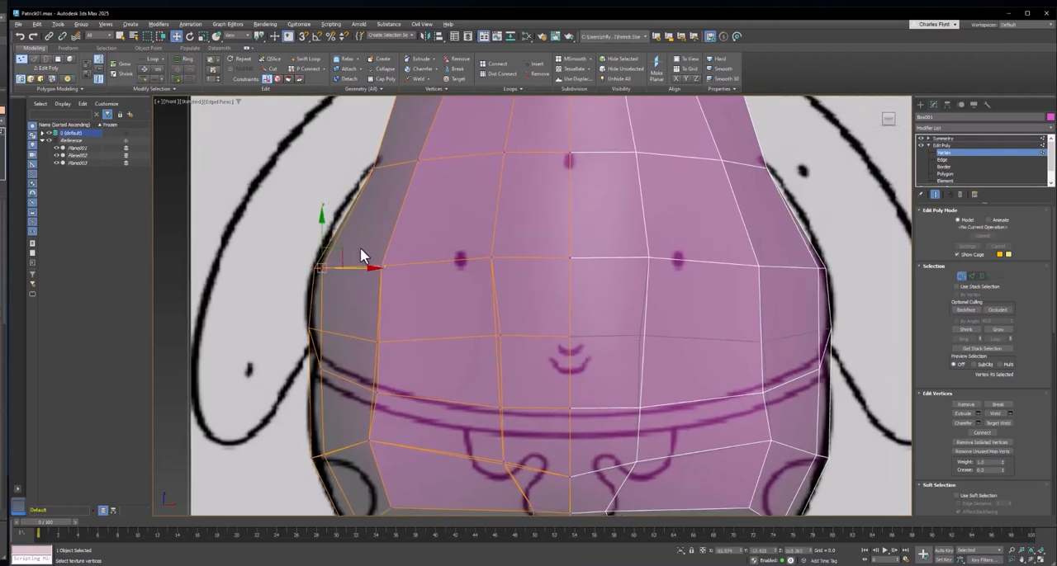
{"action": "left_click", "coordinate": [374, 171]}
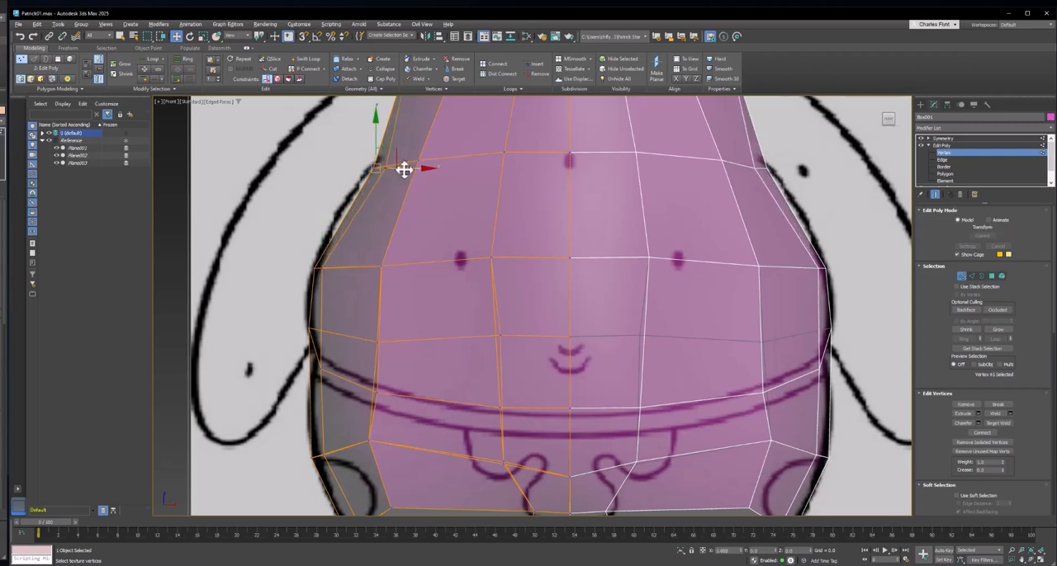
{"action": "left_click_drag", "start_coordinate": [405, 170], "coordinate": [404, 154]}
{"action": "left_click", "coordinate": [329, 270]}
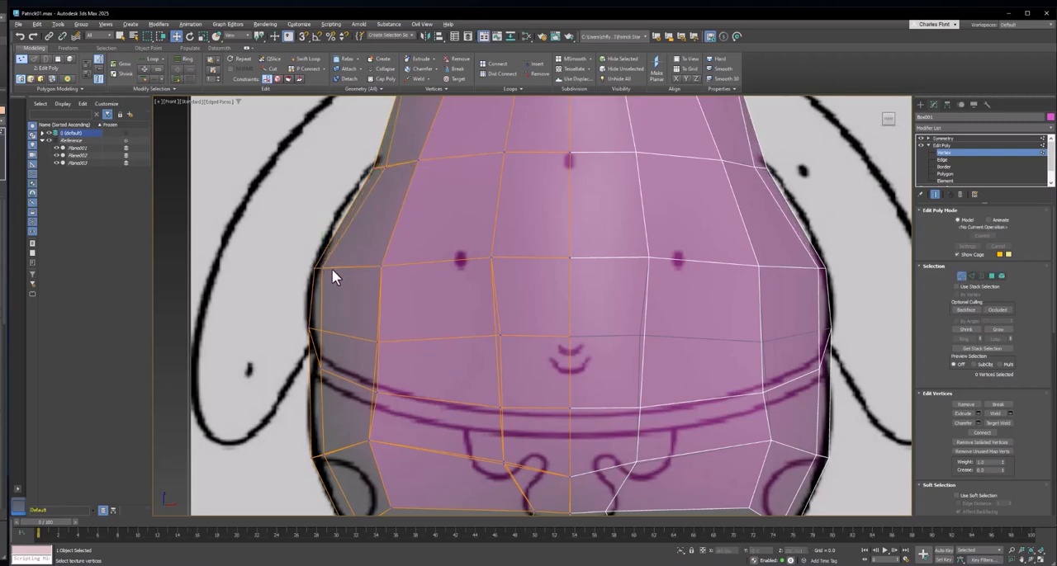
{"action": "scroll", "coordinate": [437, 371], "scroll_direction": "down", "scroll_amount": 6}
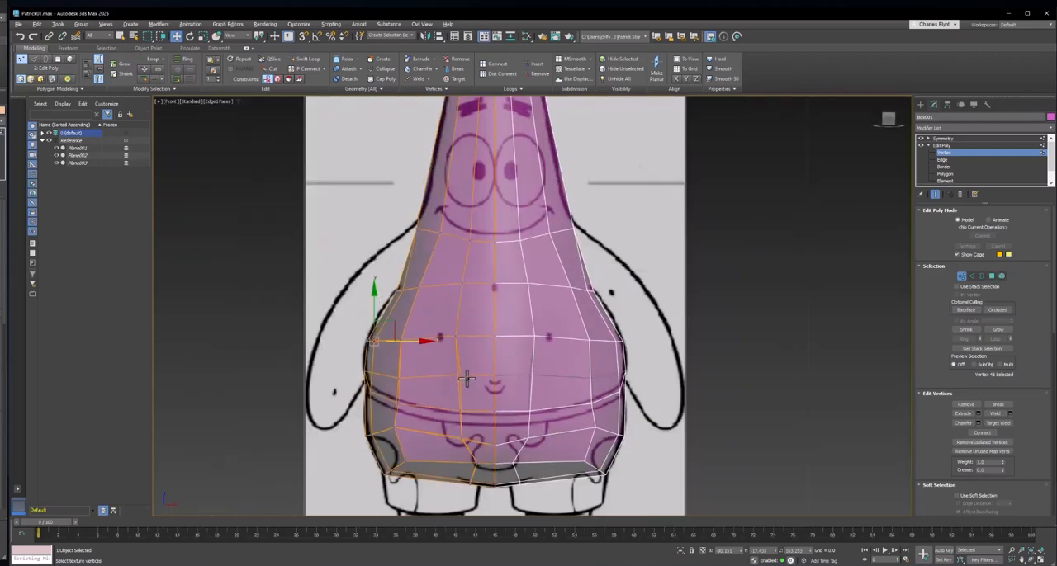
{"action": "middle_click_drag", "start_coordinate": [464, 385], "coordinate": [491, 259]}
{"action": "scroll", "coordinate": [447, 394], "scroll_direction": "up", "scroll_amount": 5}
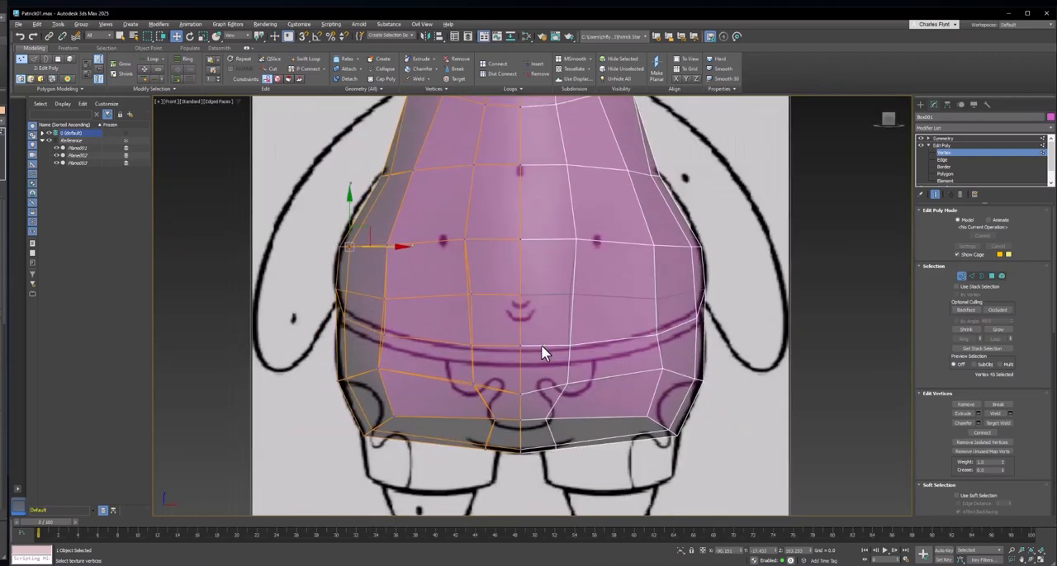
- In the Left view, raise the hip loop's front vertex along the belly outline and adjust the two vertices behind it into an even curve
{"action": "key", "text": "l"}
{"action": "middle_click_drag", "start_coordinate": [653, 390], "coordinate": [664, 330]}
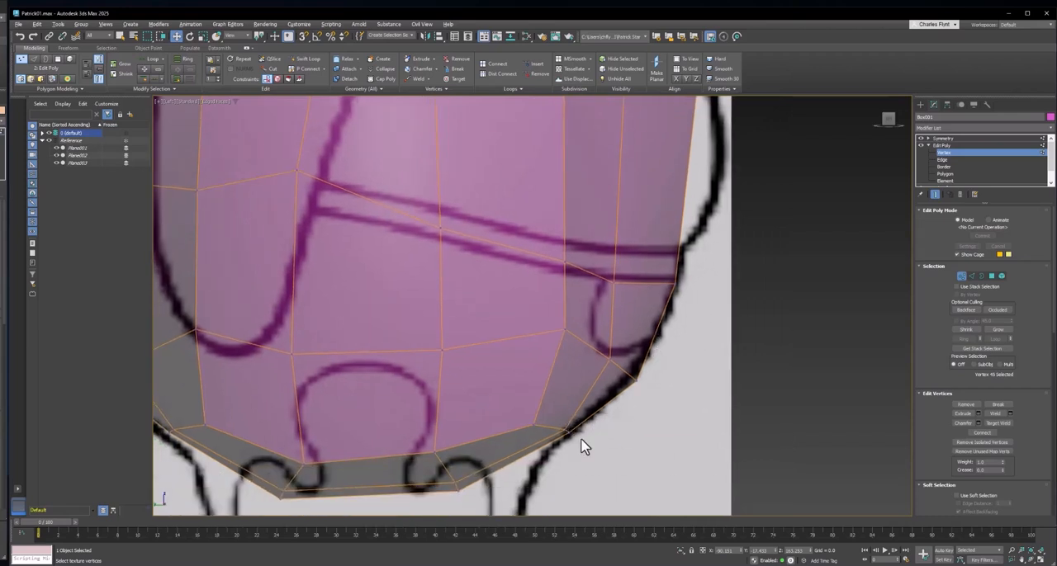
{"action": "left_click", "coordinate": [584, 438]}
{"action": "left_click", "coordinate": [636, 378]}
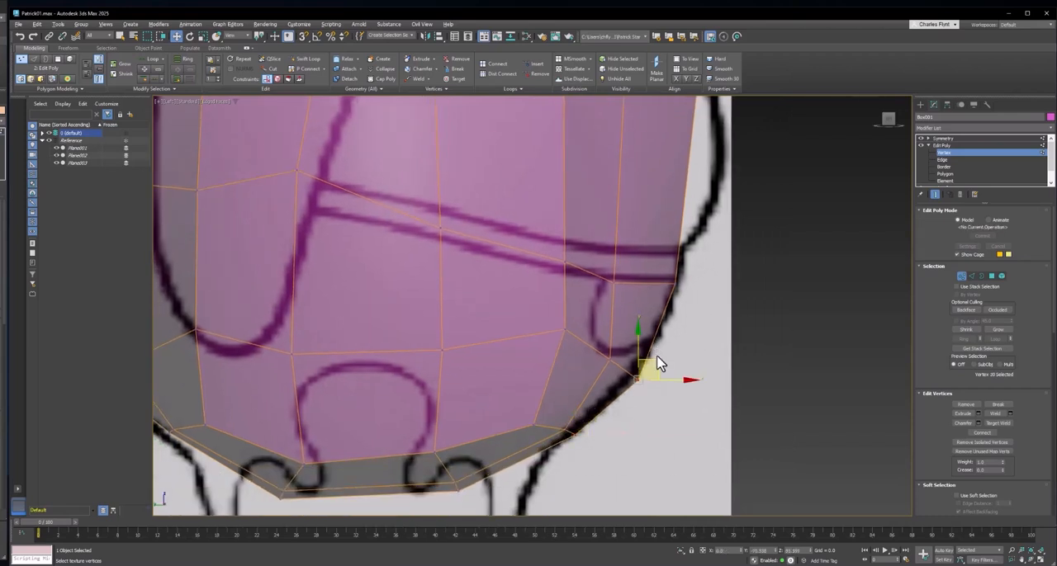
{"action": "left_click", "coordinate": [659, 345]}
{"action": "left_click_drag", "start_coordinate": [635, 381], "coordinate": [620, 348]}
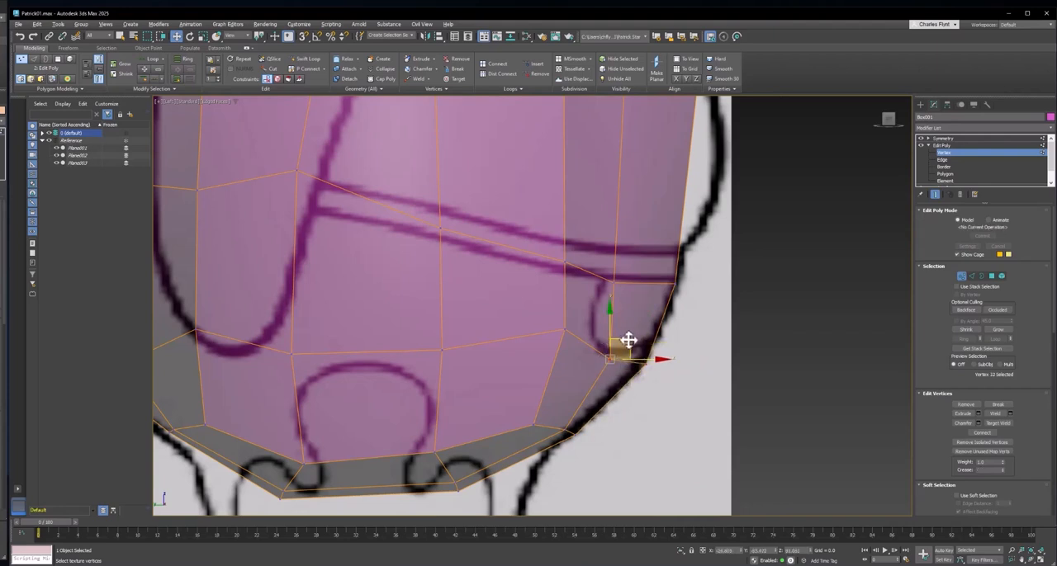
{"action": "left_click", "coordinate": [565, 329]}
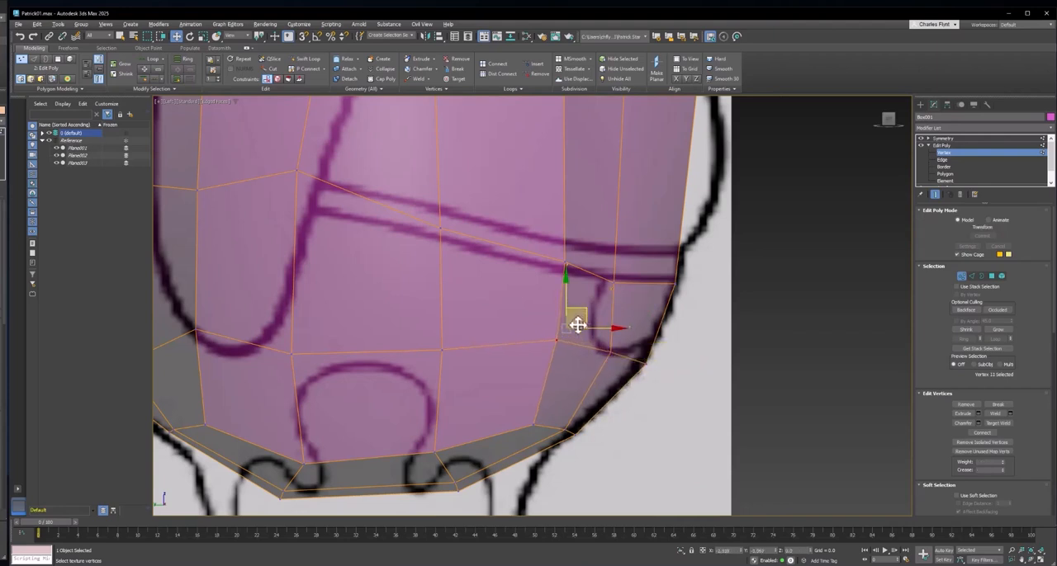
{"action": "left_click_drag", "start_coordinate": [575, 321], "coordinate": [565, 333]}
- Raise the hip loop's two middle vertices and slightly lower the next one toward the back to level the loop
{"action": "left_click", "coordinate": [441, 350]}
{"action": "left_click_drag", "start_coordinate": [446, 301], "coordinate": [446, 291]}
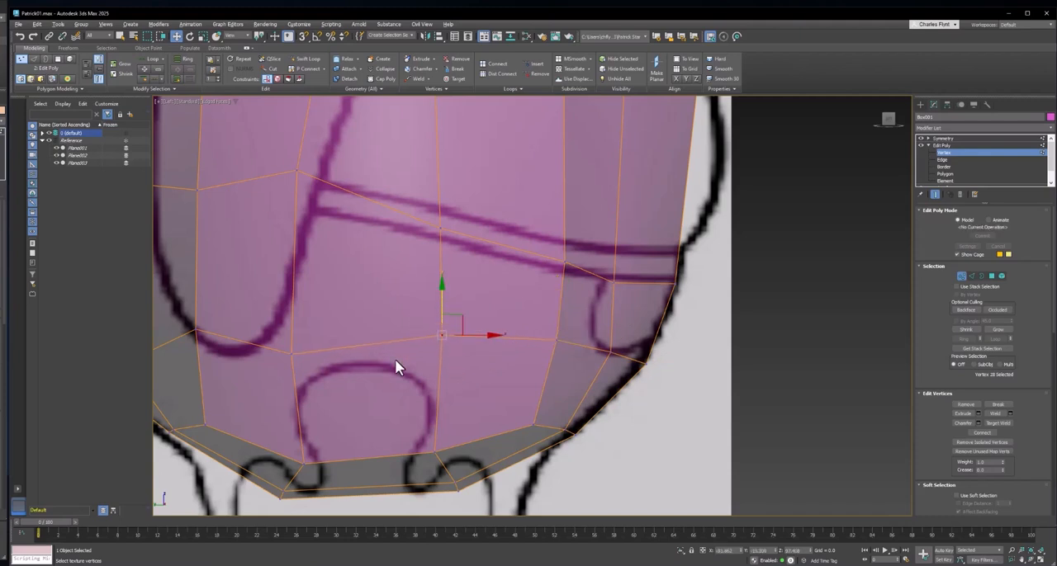
{"action": "middle_click_drag", "start_coordinate": [395, 359], "coordinate": [530, 334]}
{"action": "left_click", "coordinate": [426, 329]}
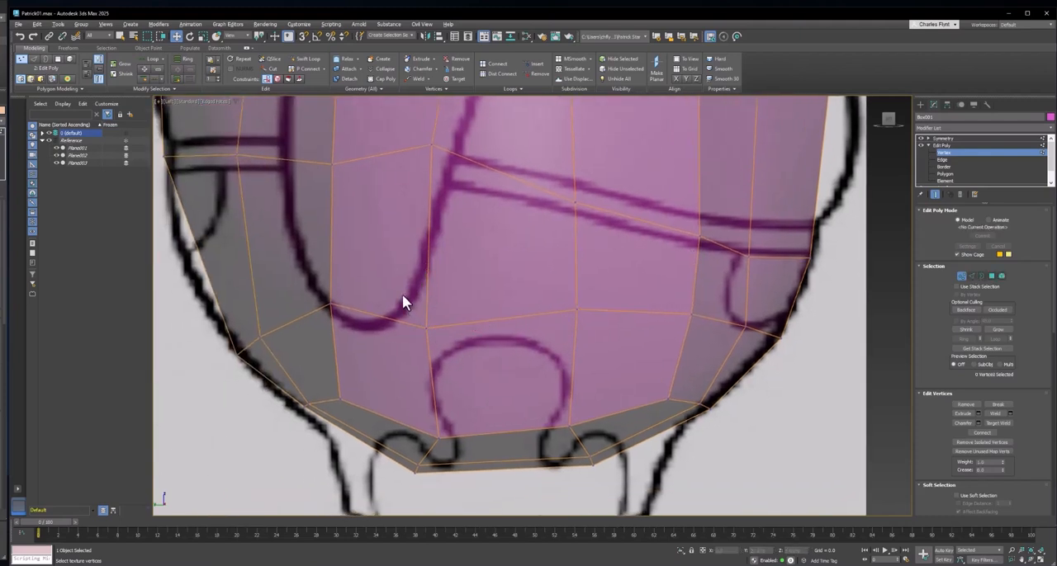
{"action": "left_click_drag", "start_coordinate": [427, 272], "coordinate": [426, 249]}
{"action": "left_click", "coordinate": [331, 302]}
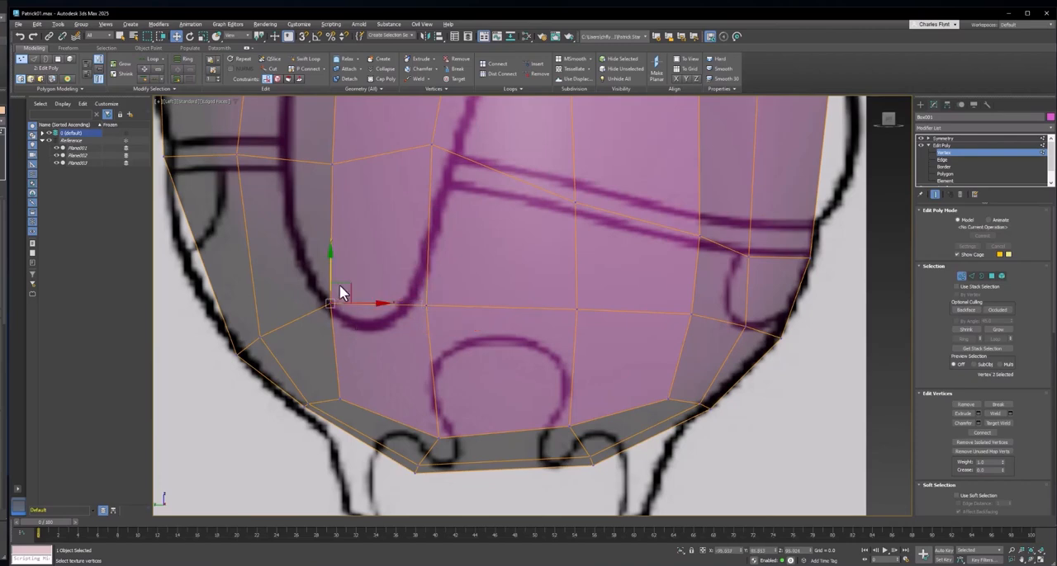
{"action": "left_click_drag", "start_coordinate": [330, 271], "coordinate": [329, 280]}
- Slightly lower the waist loop's vertex beside the arm outline and slightly raise the next one toward the back
{"action": "scroll", "coordinate": [466, 360], "scroll_direction": "down", "scroll_amount": 5}
{"action": "middle_click_drag", "start_coordinate": [462, 276], "coordinate": [465, 341]}
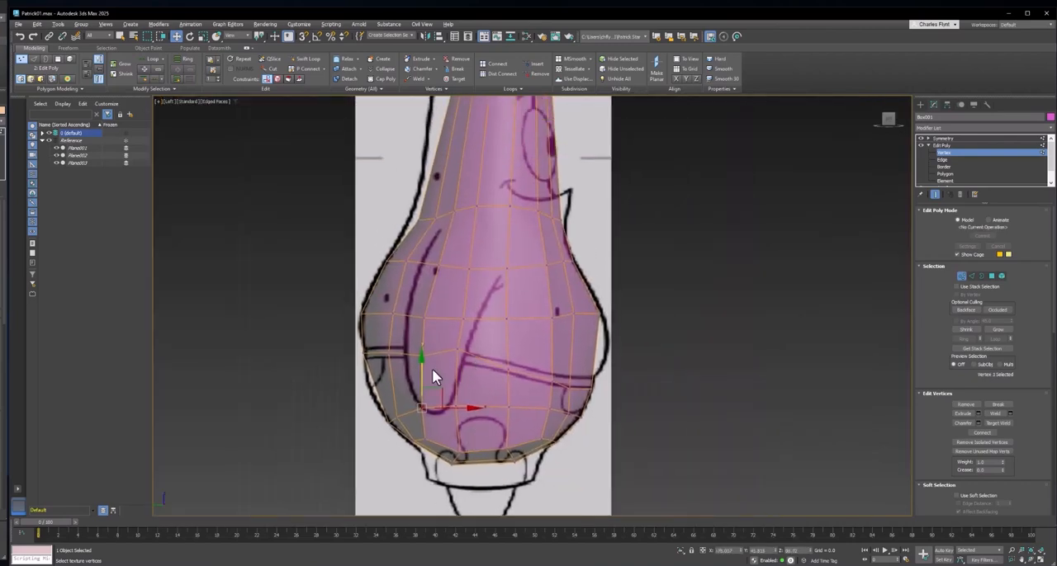
{"action": "scroll", "coordinate": [432, 370], "scroll_direction": "up", "scroll_amount": 5}
{"action": "left_click", "coordinate": [483, 330]}
{"action": "left_click_drag", "start_coordinate": [481, 295], "coordinate": [481, 308]}
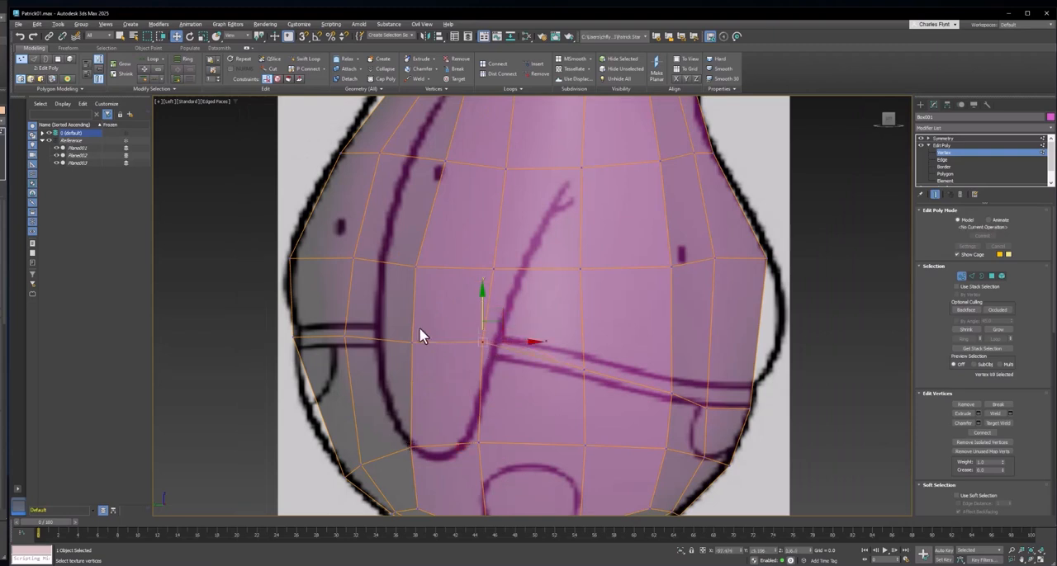
{"action": "left_click", "coordinate": [413, 338]}
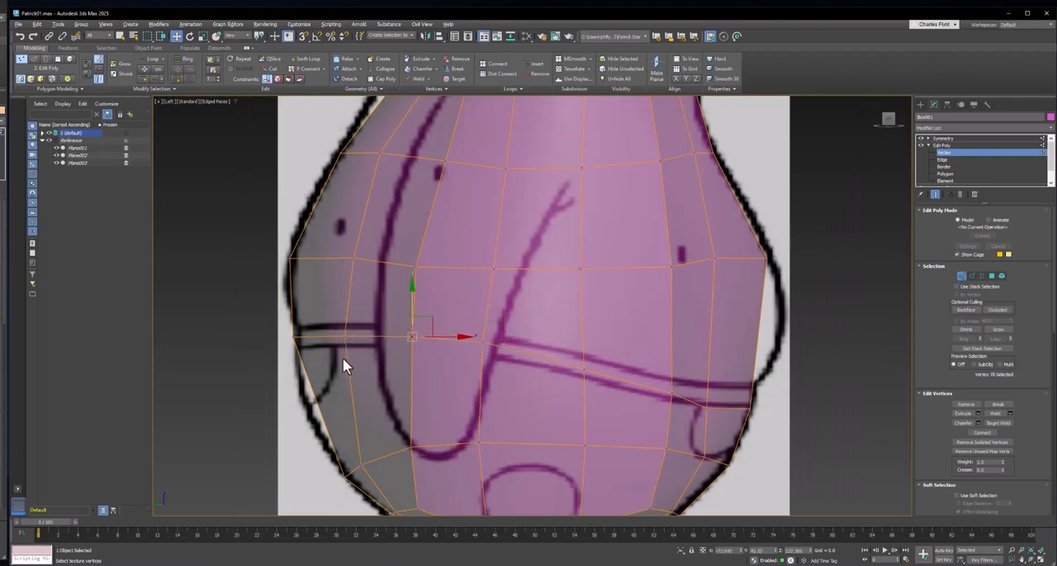
- Move the rear vertices of the hip and bottom loops up and outward to fit the back reference outline
{"action": "middle_click_drag", "start_coordinate": [342, 358], "coordinate": [360, 345]}
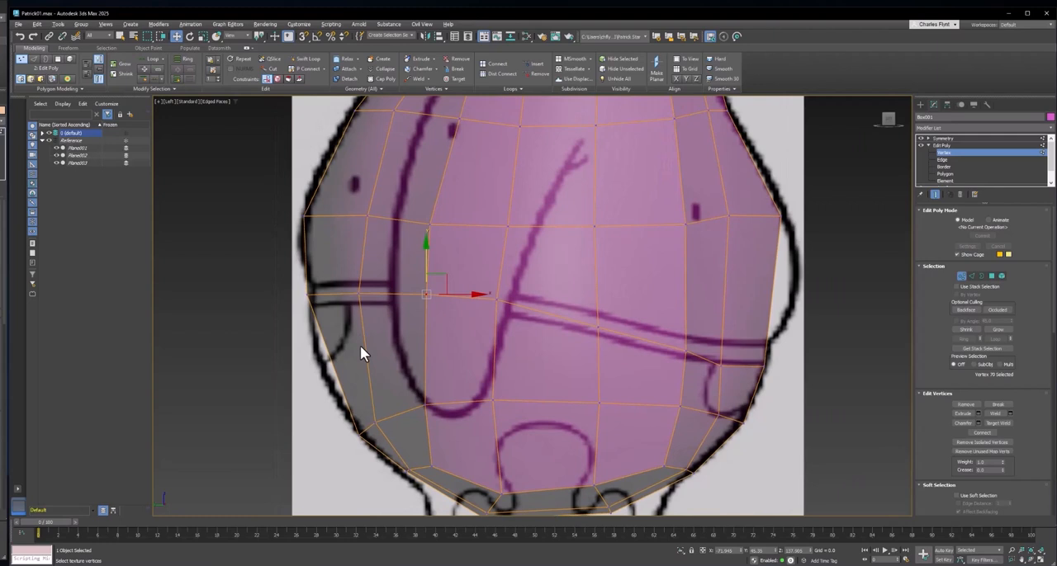
{"action": "middle_click_drag", "start_coordinate": [394, 399], "coordinate": [396, 376]}
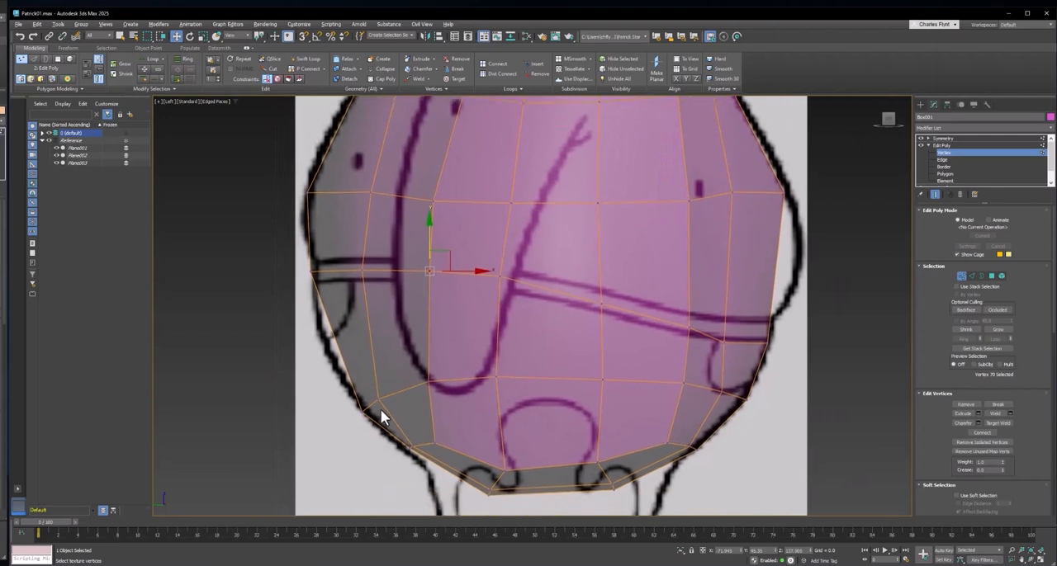
{"action": "left_click_drag", "start_coordinate": [398, 425], "coordinate": [397, 424]}
{"action": "left_click_drag", "start_coordinate": [384, 389], "coordinate": [351, 353]}
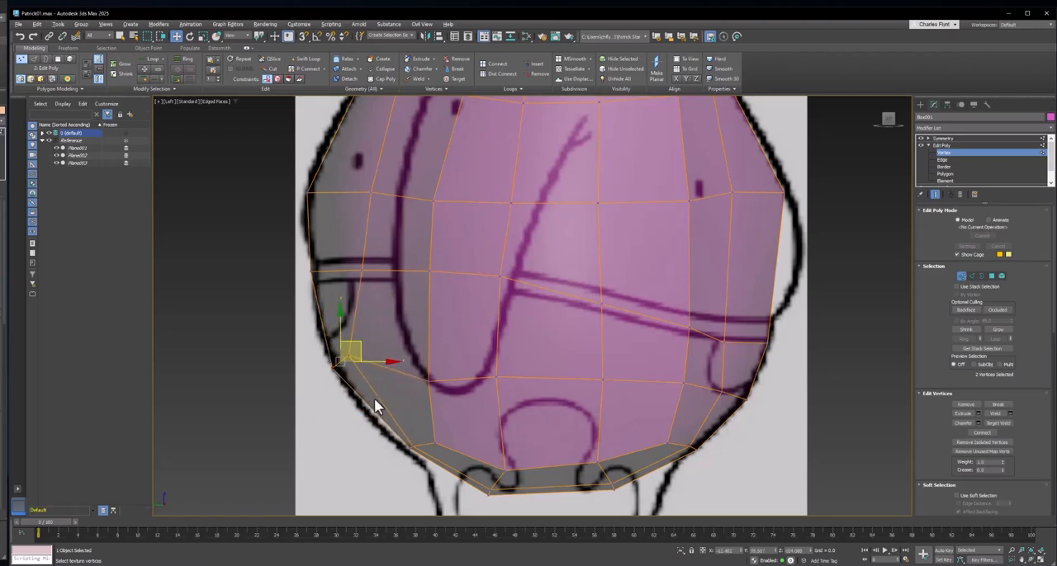
{"action": "left_click_drag", "start_coordinate": [436, 450], "coordinate": [427, 430]}
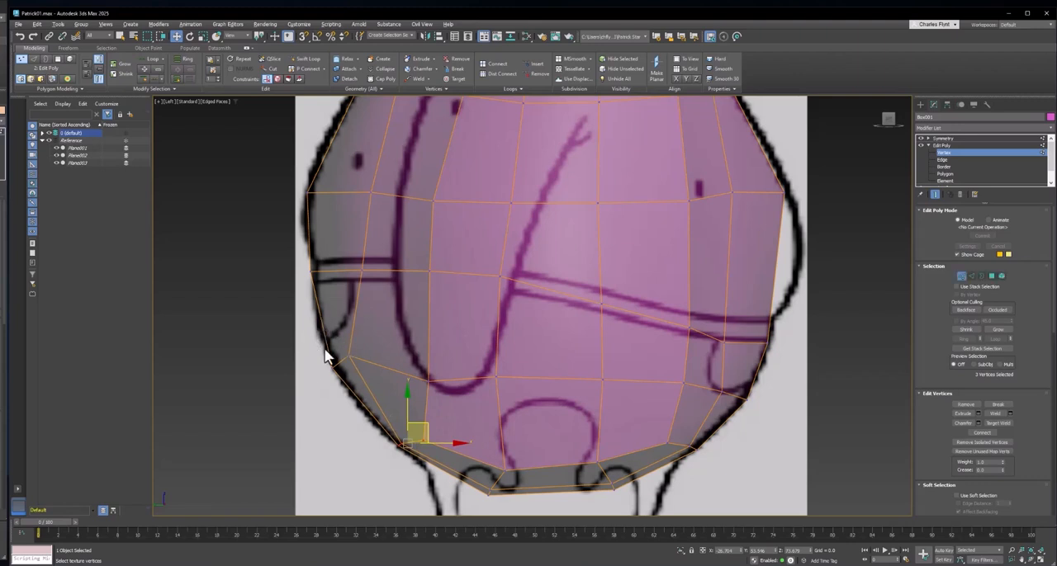
{"action": "left_click_drag", "start_coordinate": [324, 349], "coordinate": [351, 330]}
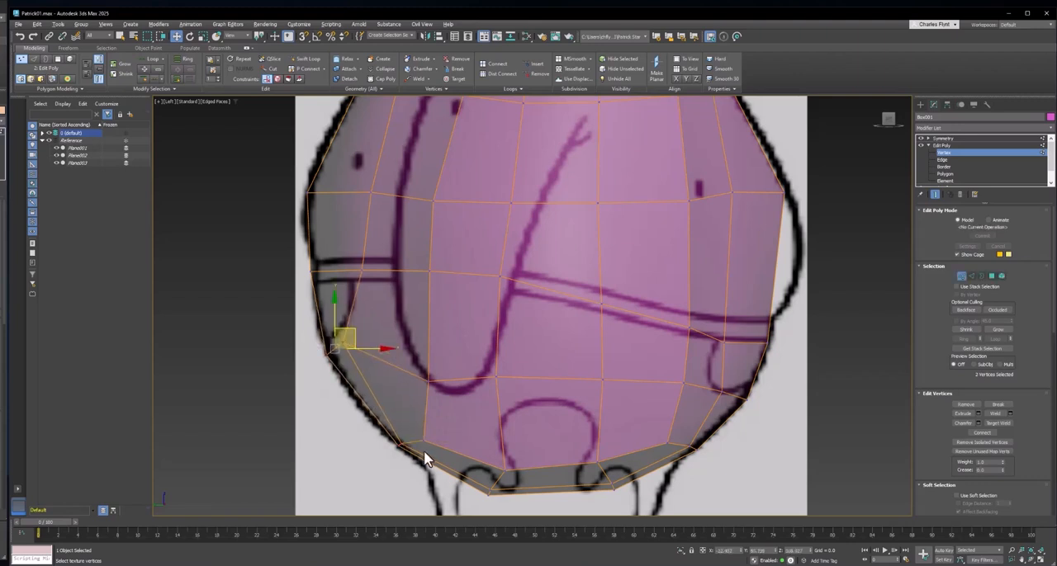
{"action": "left_click_drag", "start_coordinate": [424, 451], "coordinate": [415, 418]}
- Raise the hip loop's next two inner vertices so the loop slopes smoothly up toward the back
{"action": "left_click", "coordinate": [430, 383]}
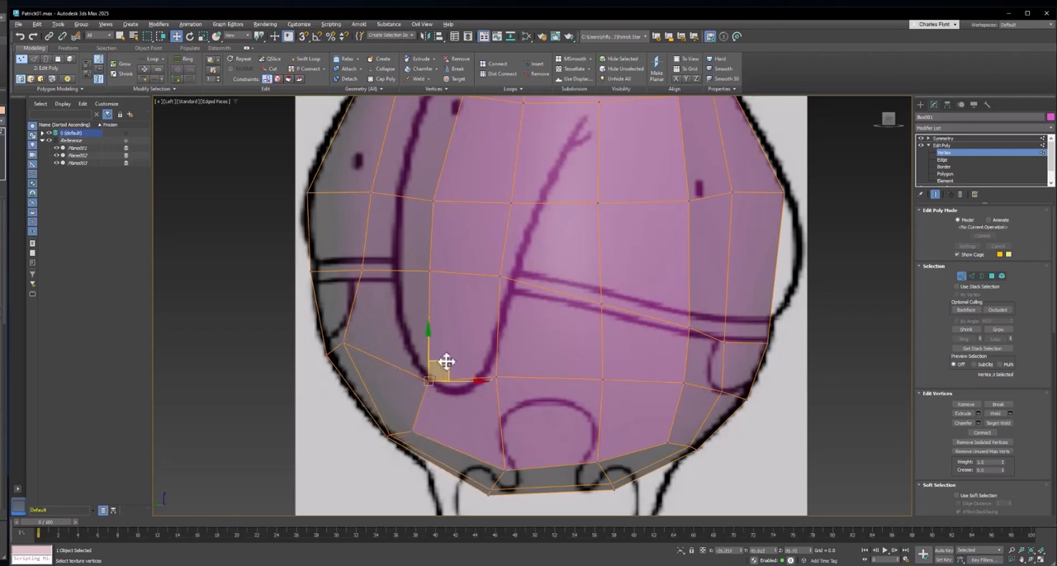
{"action": "left_click_drag", "start_coordinate": [440, 369], "coordinate": [428, 339]}
{"action": "left_click", "coordinate": [495, 376]}
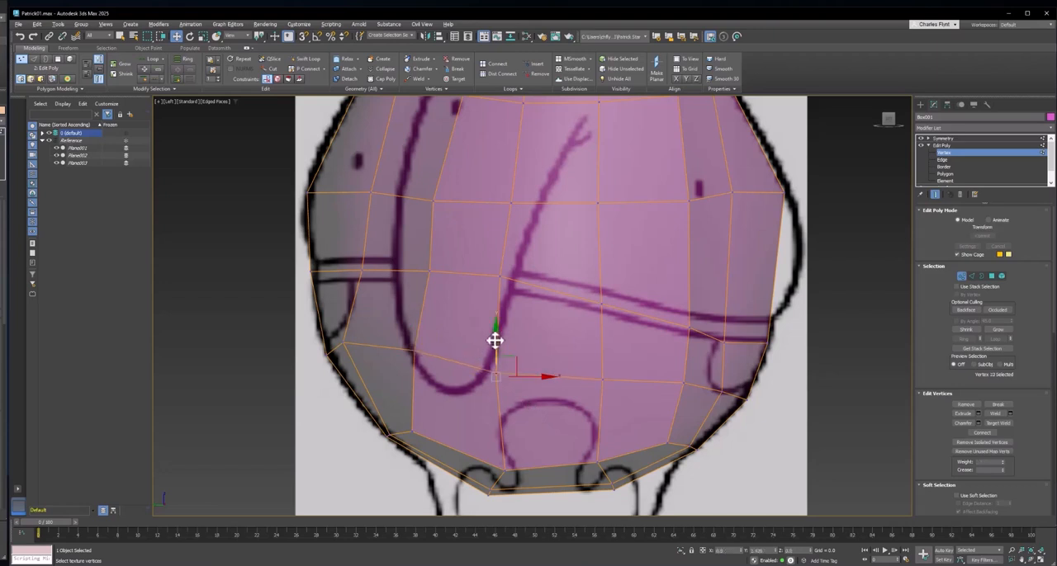
{"action": "left_click_drag", "start_coordinate": [496, 342], "coordinate": [495, 329]}
- Move the belly loop's front vertex down and outward onto the belly outline, and lower the vertex behind it to match
{"action": "scroll", "coordinate": [615, 331], "scroll_direction": "down", "scroll_amount": 2}
{"action": "middle_click_drag", "start_coordinate": [613, 331], "coordinate": [607, 337]}
{"action": "scroll", "coordinate": [607, 337], "scroll_direction": "up", "scroll_amount": 3}
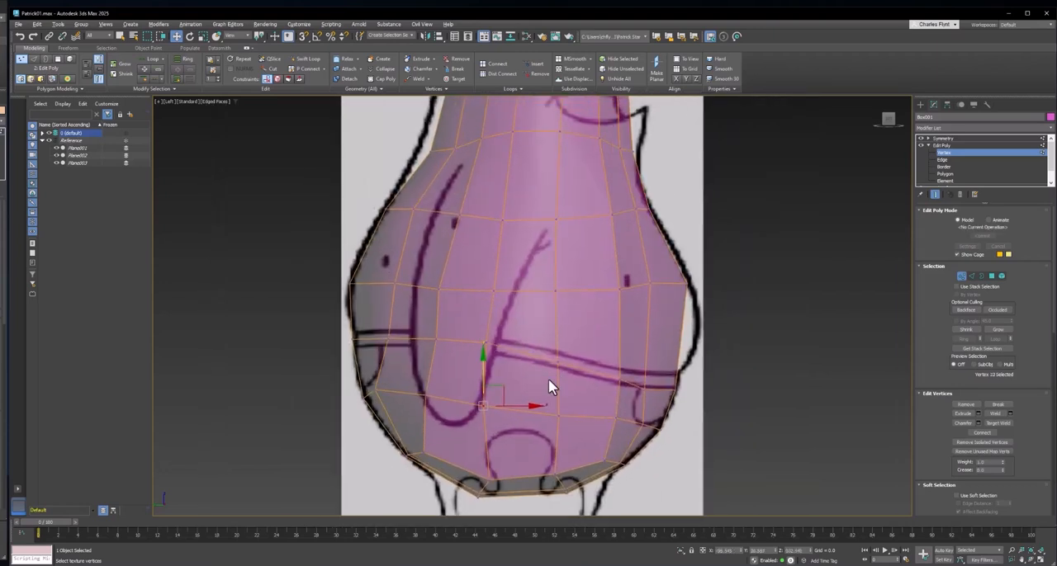
{"action": "middle_click_drag", "start_coordinate": [660, 307], "coordinate": [634, 318]}
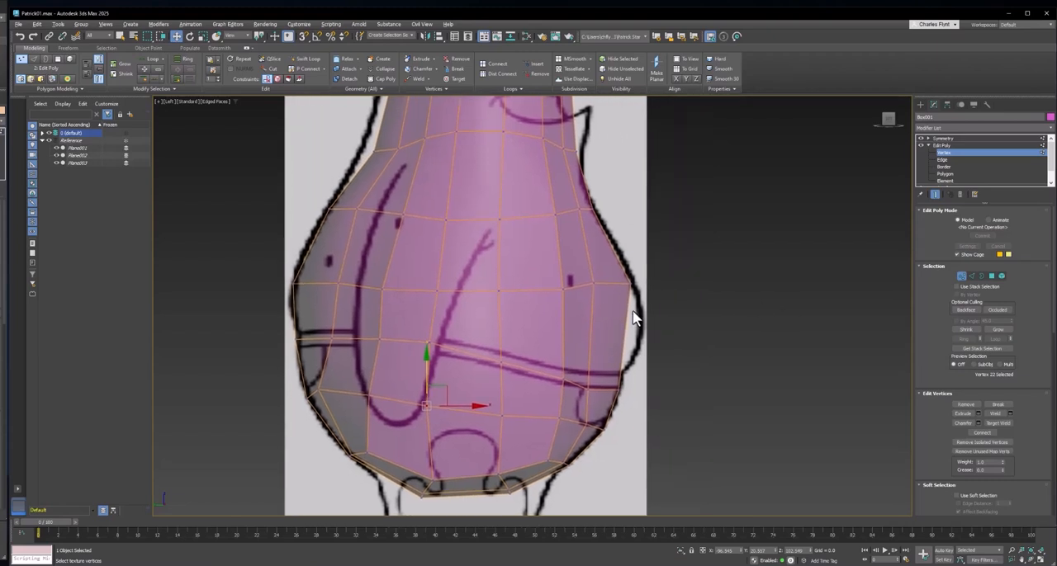
{"action": "left_click", "coordinate": [629, 283]}
{"action": "left_click_drag", "start_coordinate": [651, 271], "coordinate": [660, 308]}
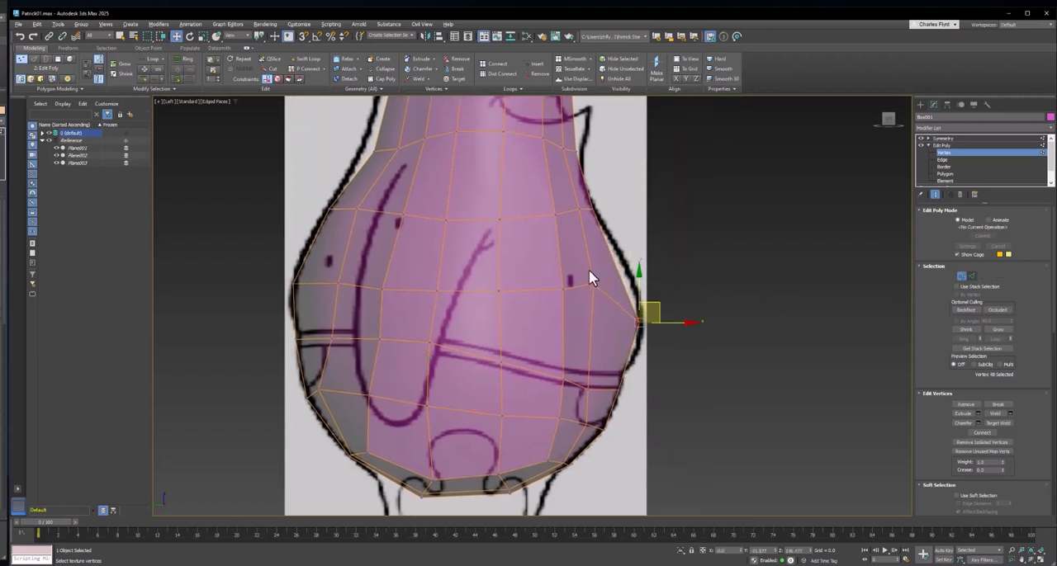
{"action": "left_click", "coordinate": [594, 282]}
{"action": "left_click_drag", "start_coordinate": [609, 262], "coordinate": [642, 322]}
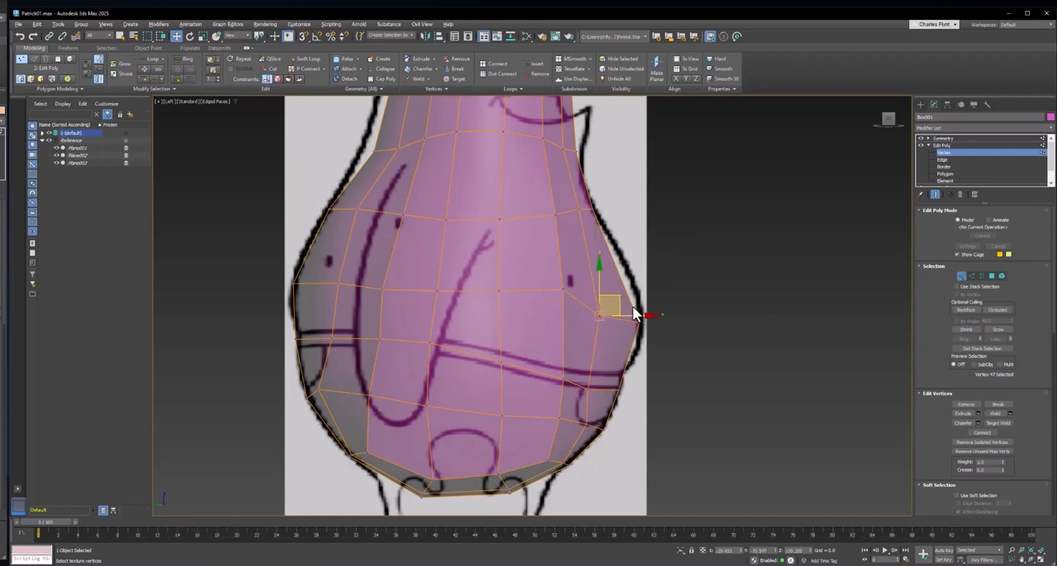
- Lower the belly loop's next two inner vertices to continue its downward curve toward the front
{"action": "left_click", "coordinate": [564, 289]}
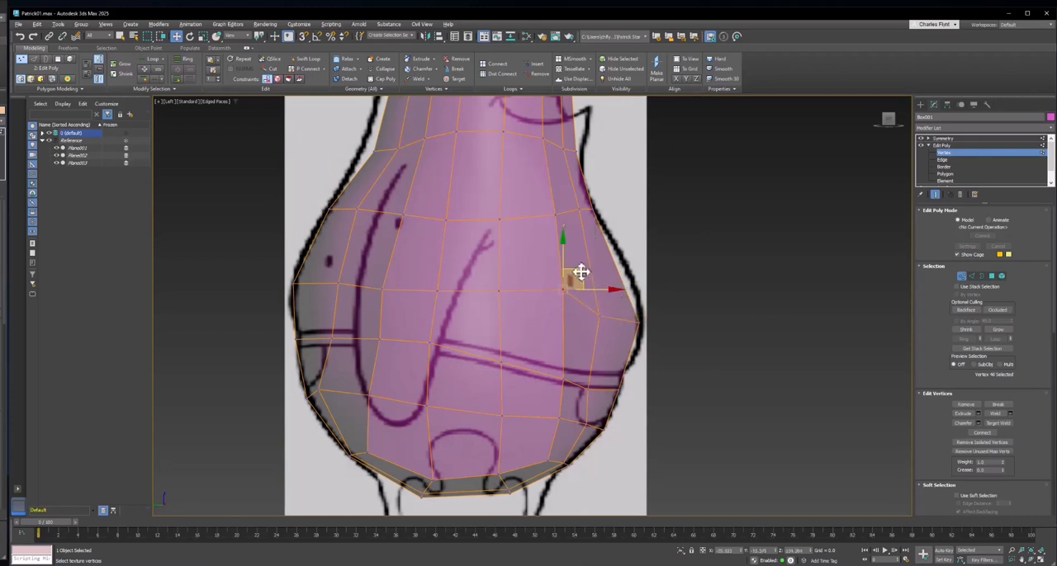
{"action": "left_click_drag", "start_coordinate": [582, 272], "coordinate": [574, 285]}
{"action": "left_click", "coordinate": [501, 283]}
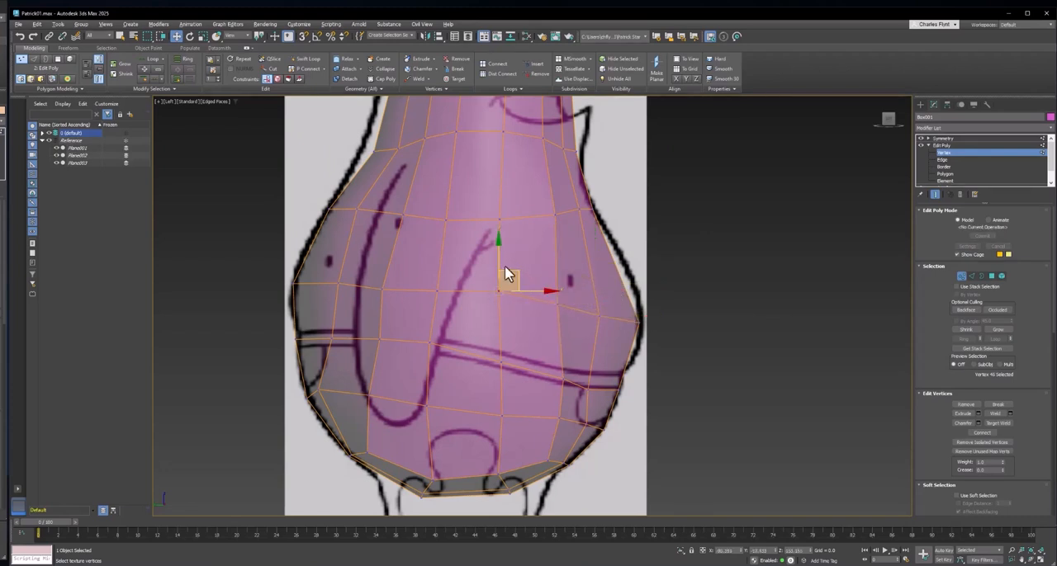
{"action": "left_click", "coordinate": [483, 260]}
{"action": "key", "text": "ctrl+z"}
{"action": "left_click_drag", "start_coordinate": [499, 254], "coordinate": [500, 263]}
- Insert a horizontal edge loop with Swift Loop between the chest and belly loops
{"action": "left_click", "coordinate": [304, 58]}
{"action": "left_click_drag", "start_coordinate": [405, 229], "coordinate": [420, 260]}
{"action": "left_click", "coordinate": [421, 260]}
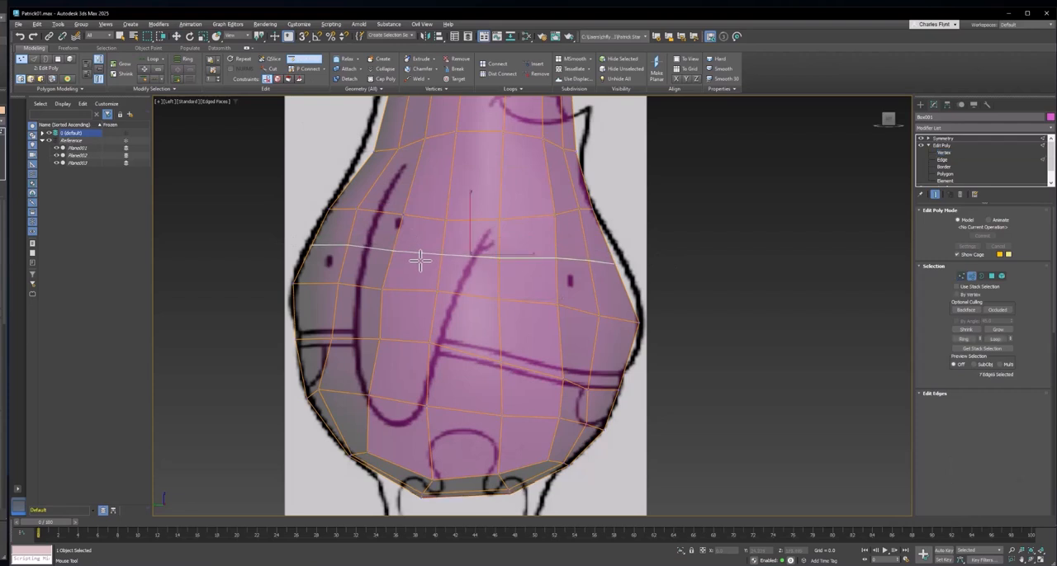
{"action": "right_click", "coordinate": [421, 260]}
- Fit the new loop's front and back end vertices to the side-view body outline
{"action": "left_click", "coordinate": [961, 276]}
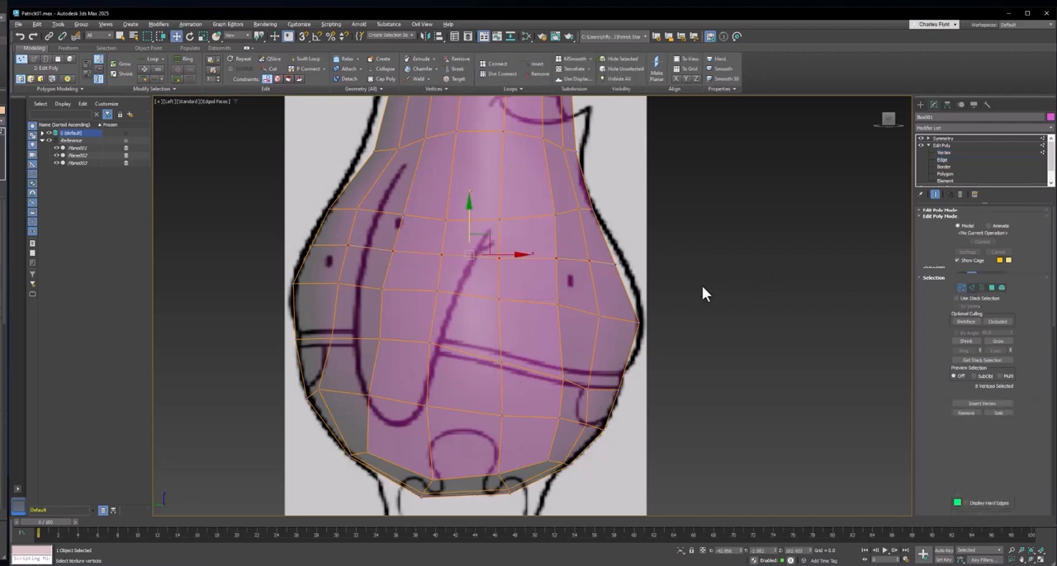
{"action": "left_click", "coordinate": [619, 260]}
{"action": "left_click_drag", "start_coordinate": [635, 256], "coordinate": [658, 256]}
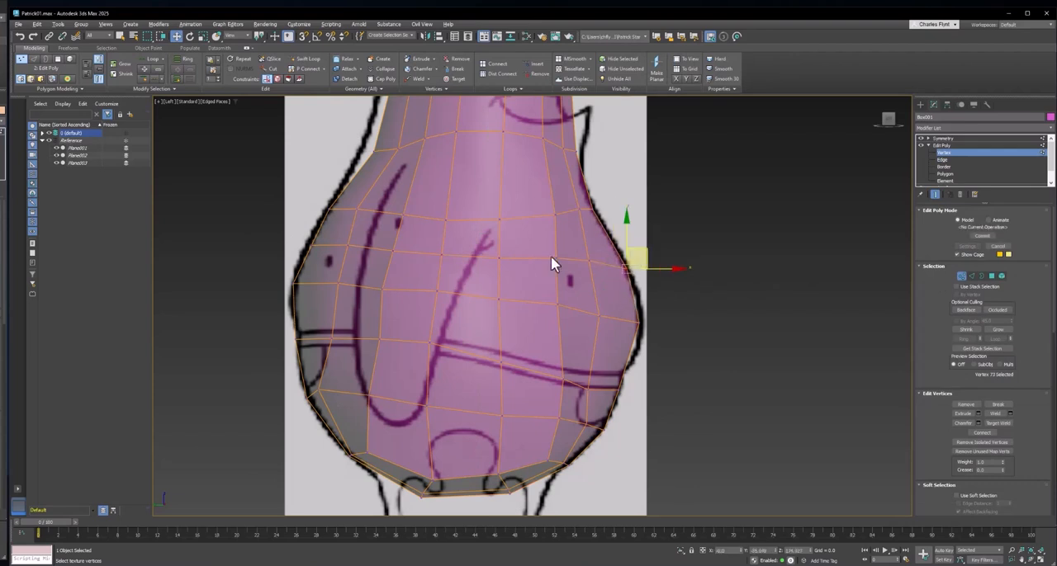
{"action": "left_click", "coordinate": [307, 246]}
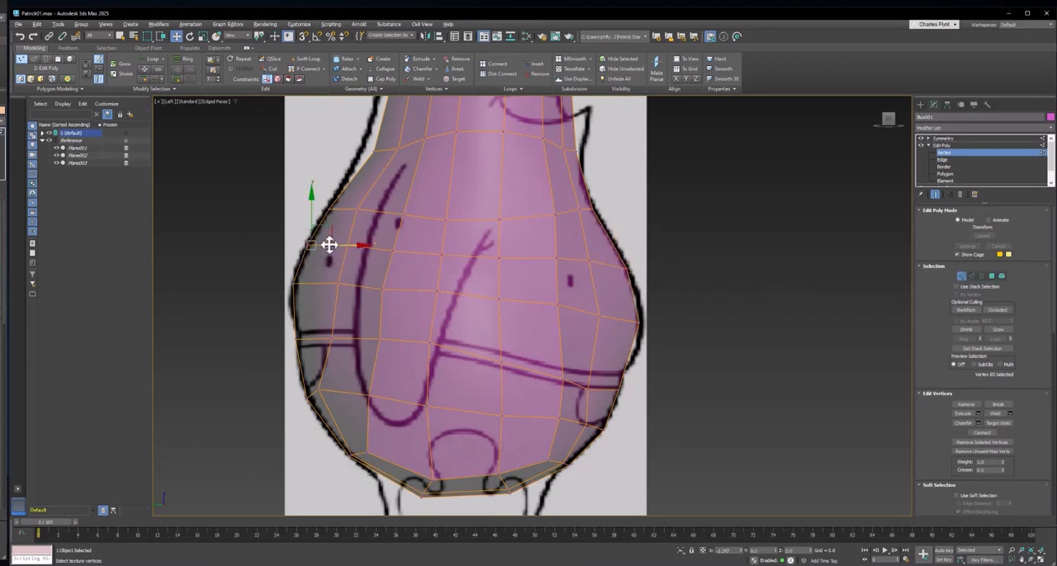
{"action": "middle_click_drag", "start_coordinate": [588, 260], "coordinate": [592, 269]}
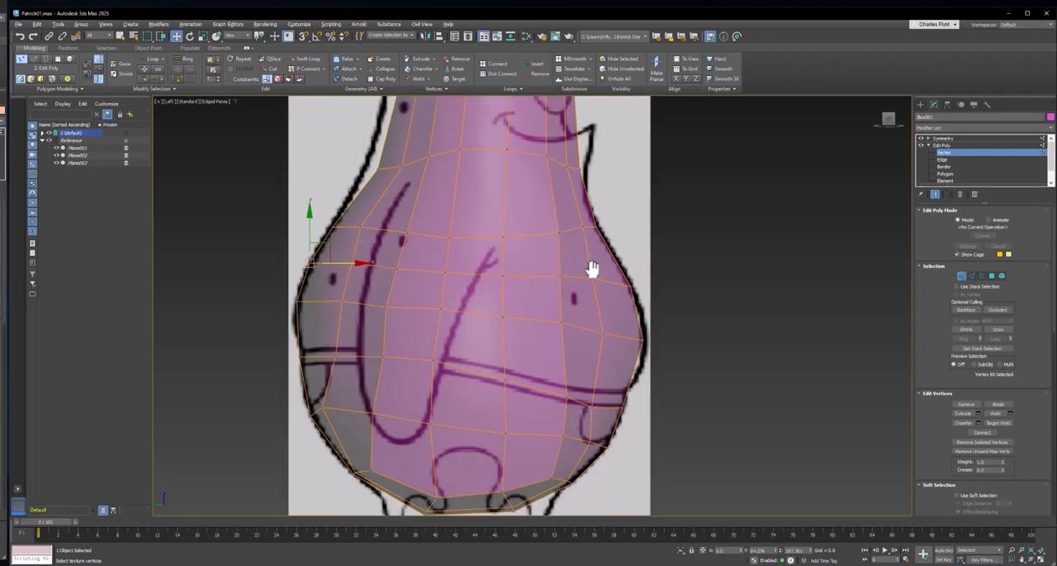
- In the Front view, move the new loop's side vertices outward to the body outline and slightly raise its front centre vertex
{"action": "key", "text": "f"}
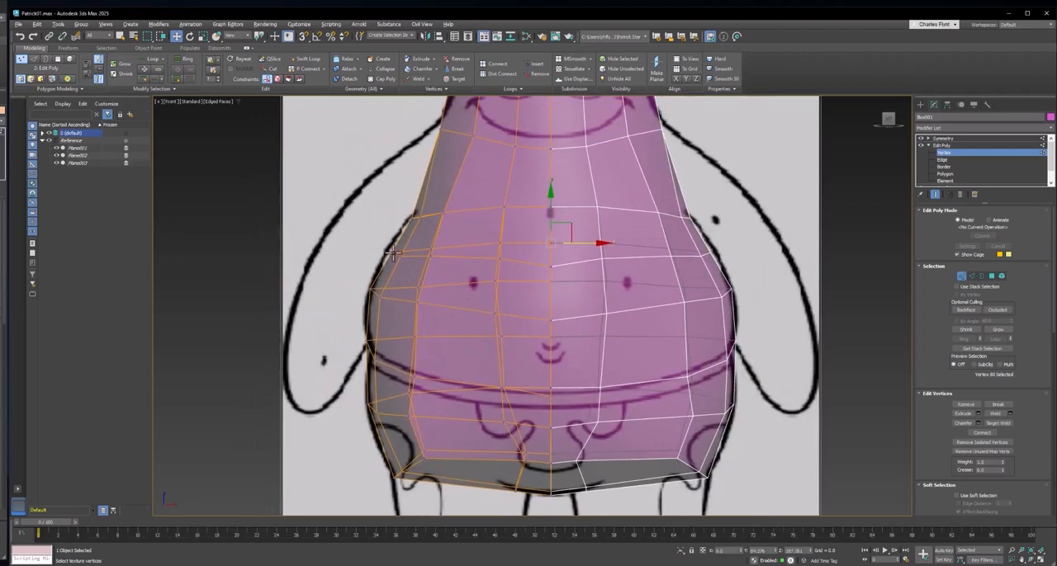
{"action": "left_click_drag", "start_coordinate": [405, 262], "coordinate": [411, 254]}
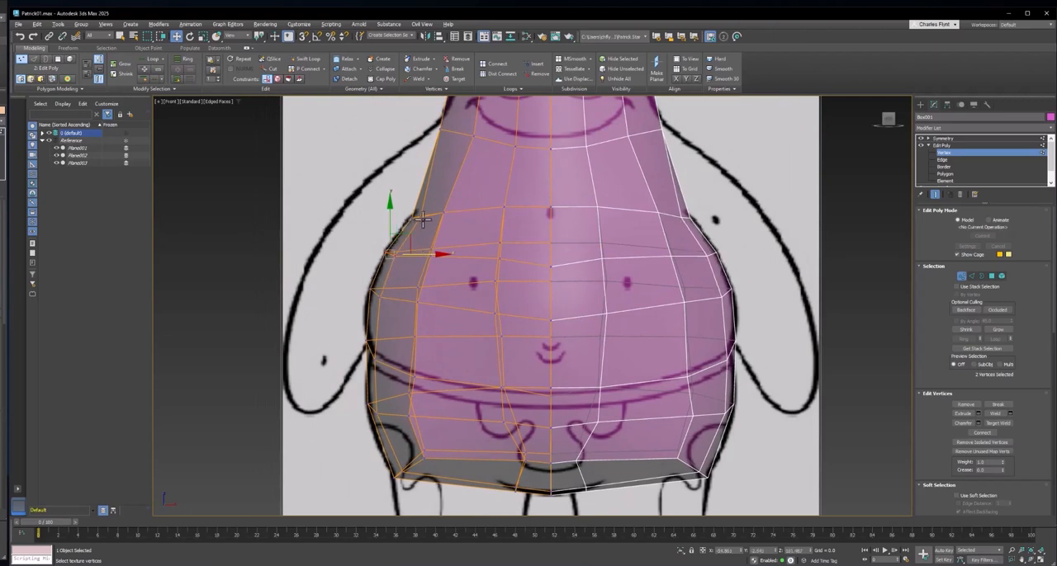
{"action": "left_click", "coordinate": [550, 266]}
{"action": "left_click", "coordinate": [549, 239]}
{"action": "left_click", "coordinate": [571, 279]}
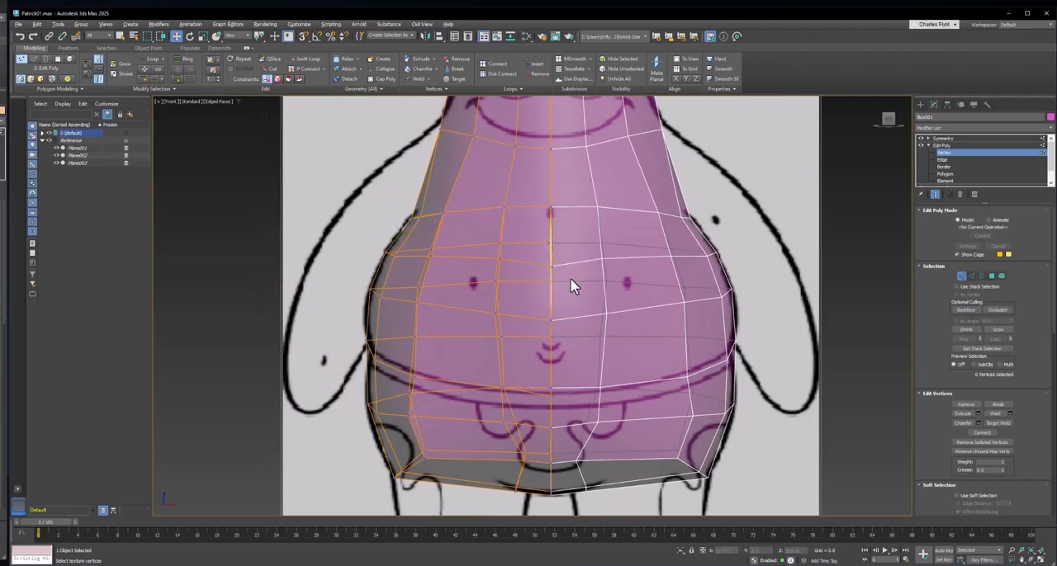
{"action": "left_click", "coordinate": [552, 259]}
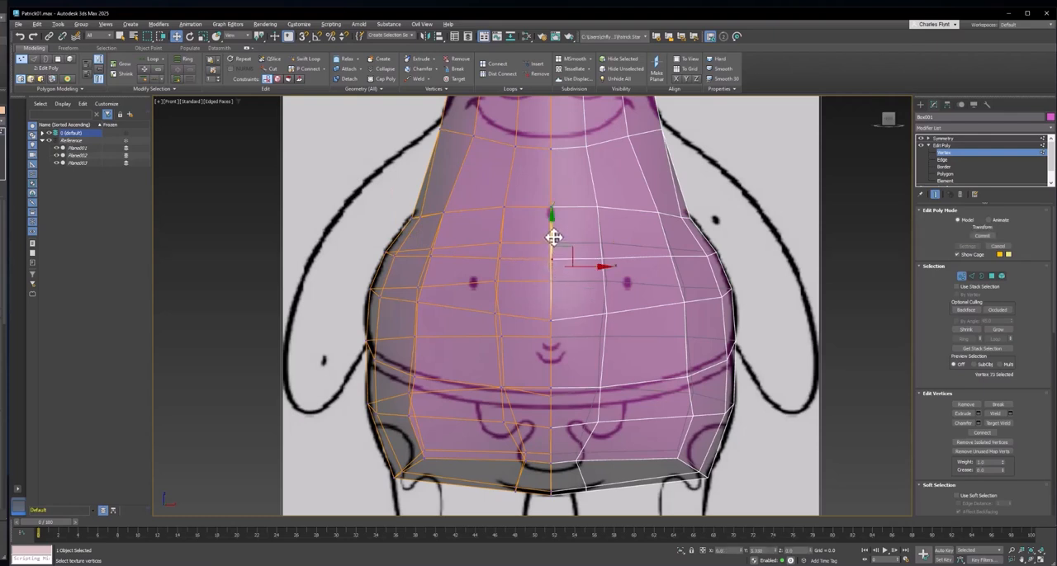
{"action": "middle_click_drag", "start_coordinate": [552, 258], "coordinate": [568, 288]}
- Nudge two inner vertices on the belly sideways to straighten the vertical edge lines
{"action": "scroll", "coordinate": [540, 393], "scroll_direction": "down", "scroll_amount": 4}
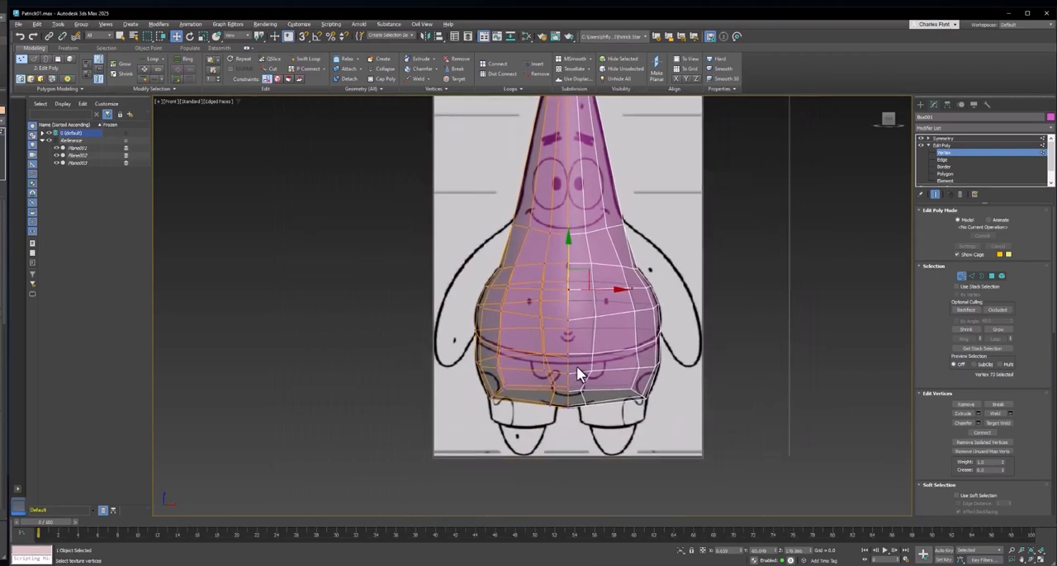
{"action": "scroll", "coordinate": [576, 366], "scroll_direction": "up", "scroll_amount": 2}
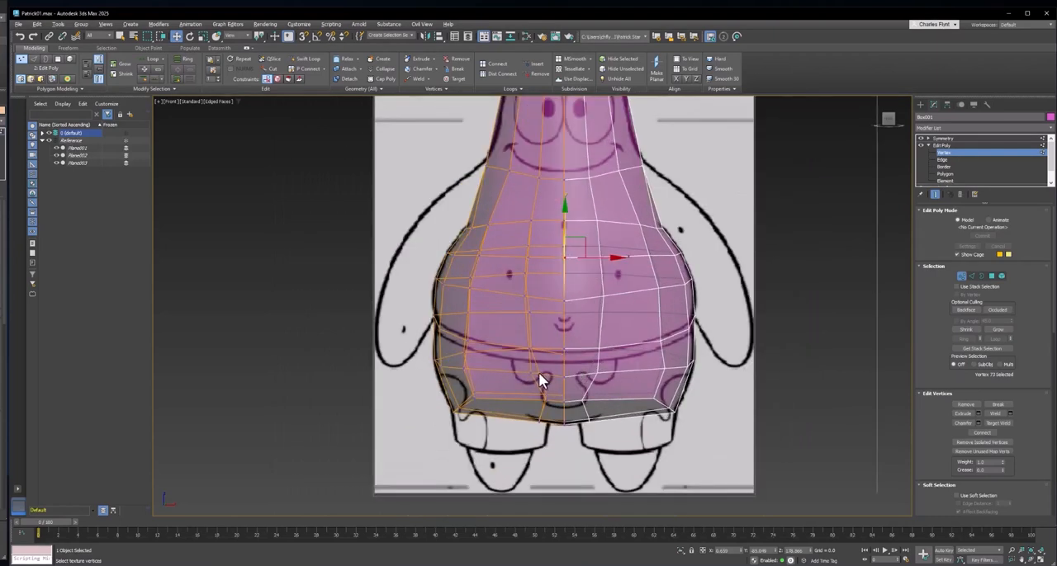
{"action": "scroll", "coordinate": [540, 377], "scroll_direction": "up", "scroll_amount": 2}
{"action": "left_click", "coordinate": [521, 285], "text": "alt"}
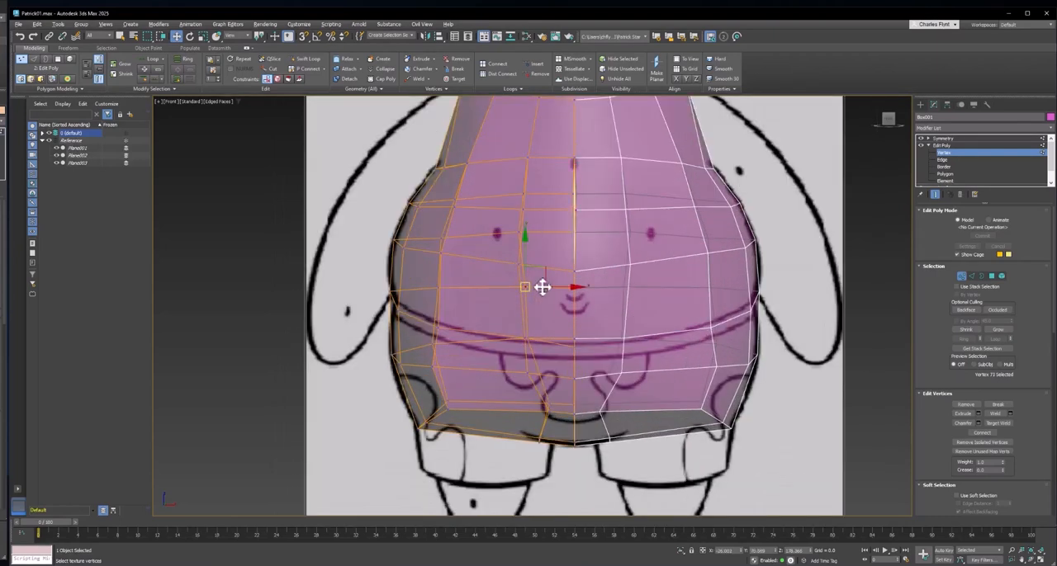
{"action": "left_click", "coordinate": [440, 238]}
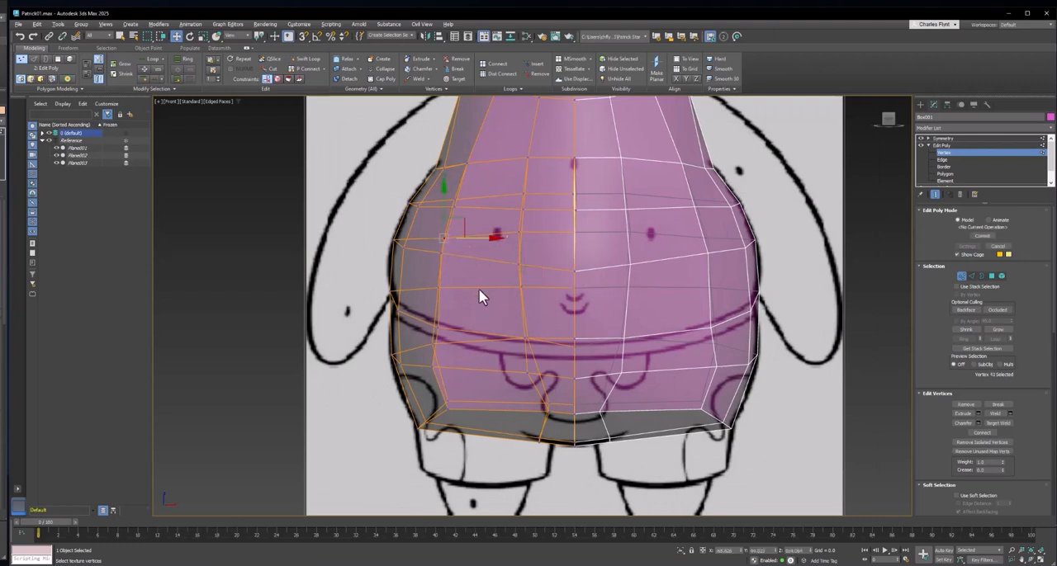
{"action": "middle_click_drag", "start_coordinate": [514, 371], "coordinate": [471, 371]}
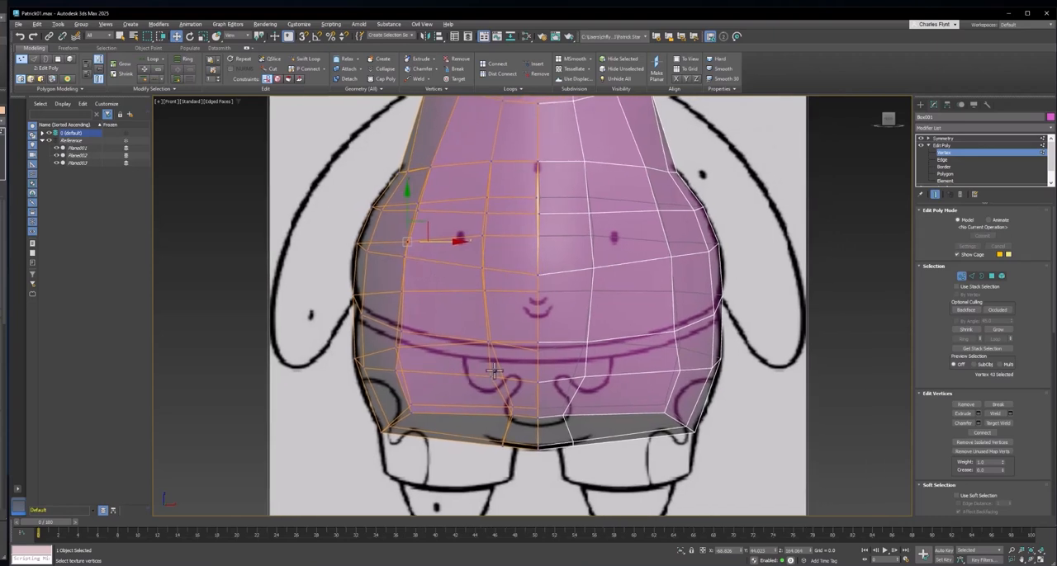
{"action": "scroll", "coordinate": [525, 378], "scroll_direction": "down", "scroll_amount": 2}
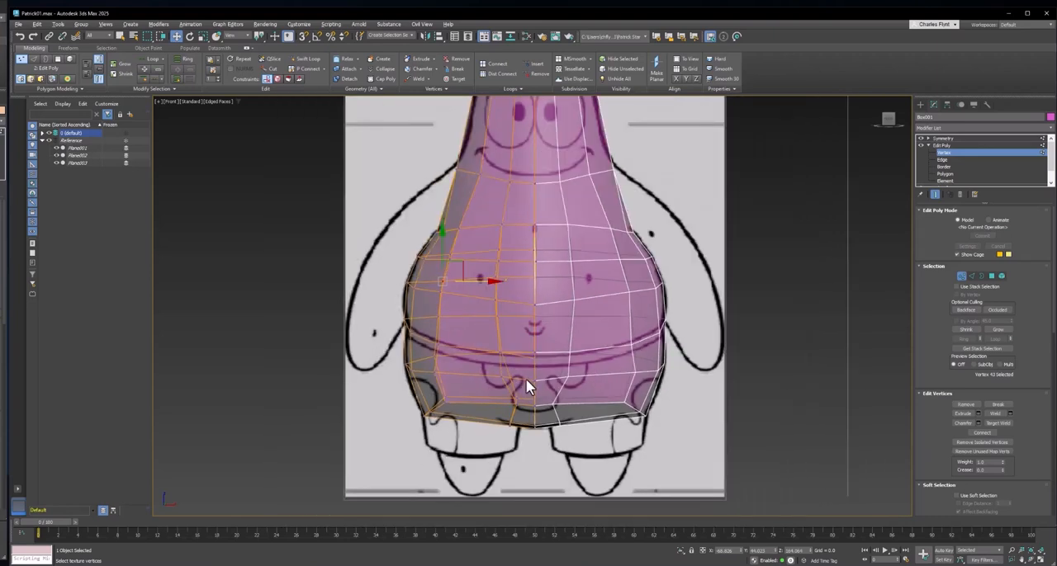
{"action": "middle_click_drag", "start_coordinate": [525, 378], "coordinate": [533, 417]}
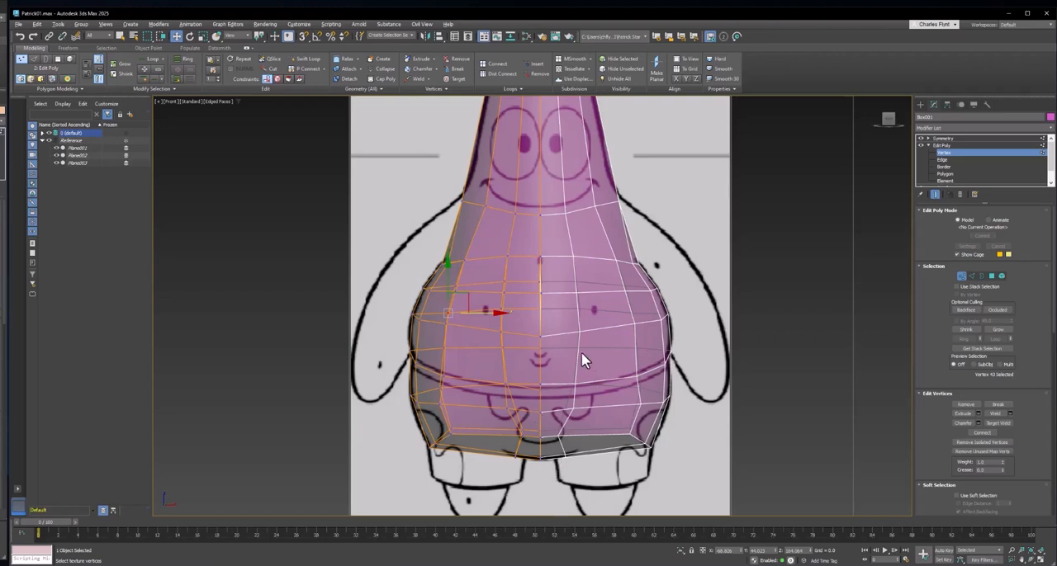
{"action": "middle_click_drag", "start_coordinate": [592, 199], "coordinate": [589, 344]}
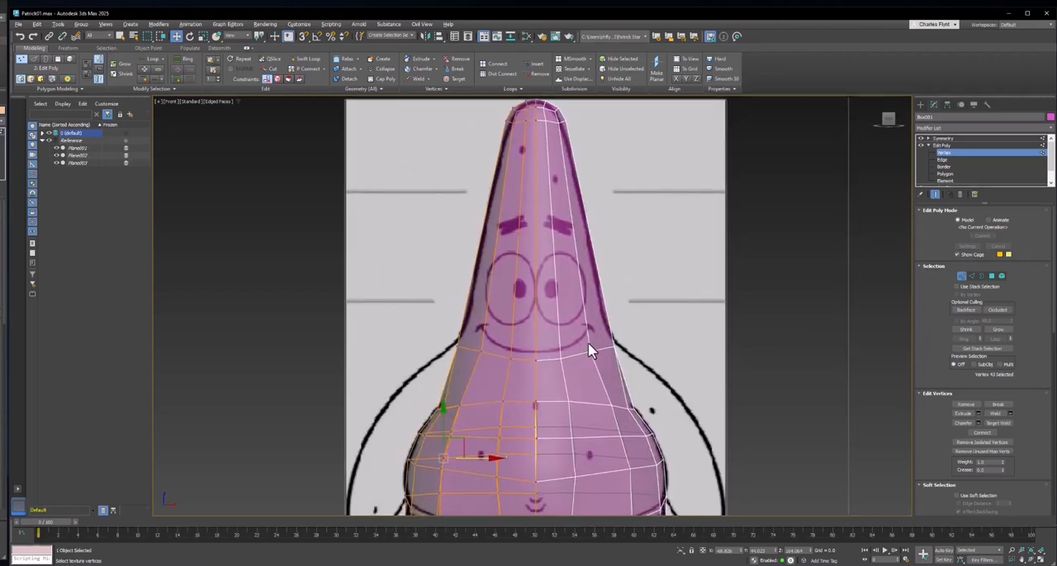